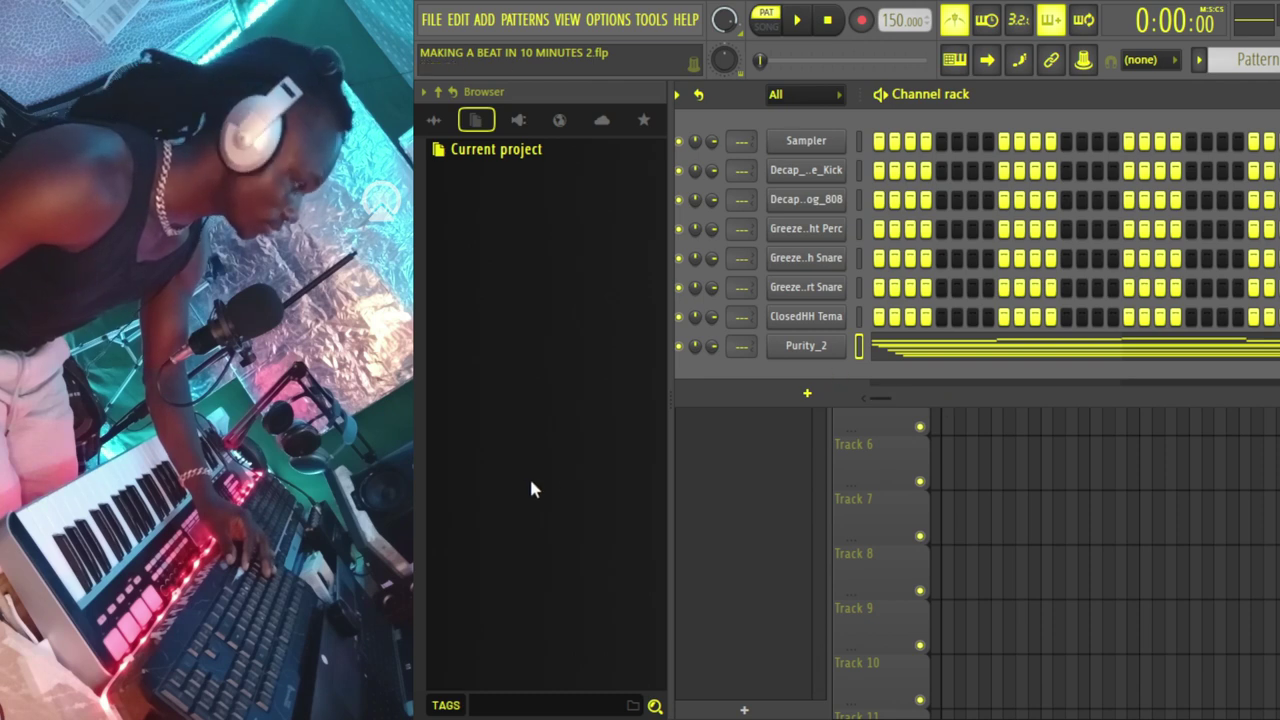
- Open the Purity_2 channel's notes in the piano roll and play back the existing melody and chords
click(826, 345)
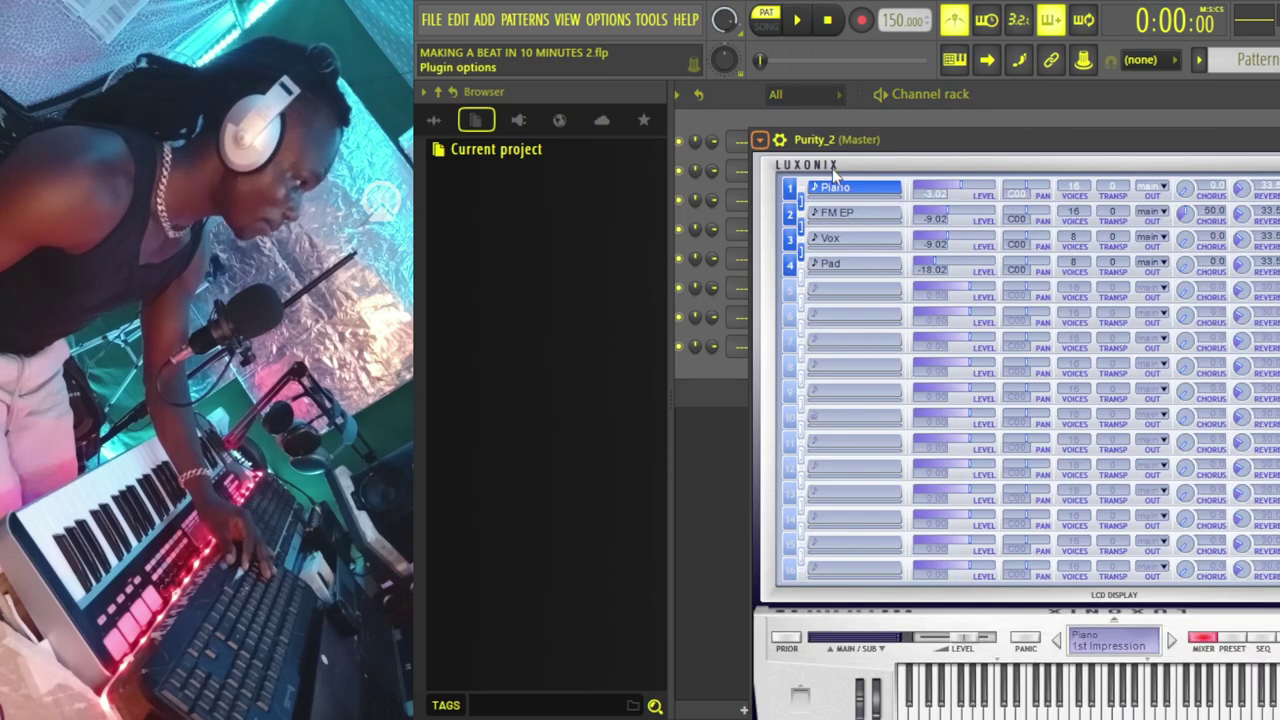
key(F7)
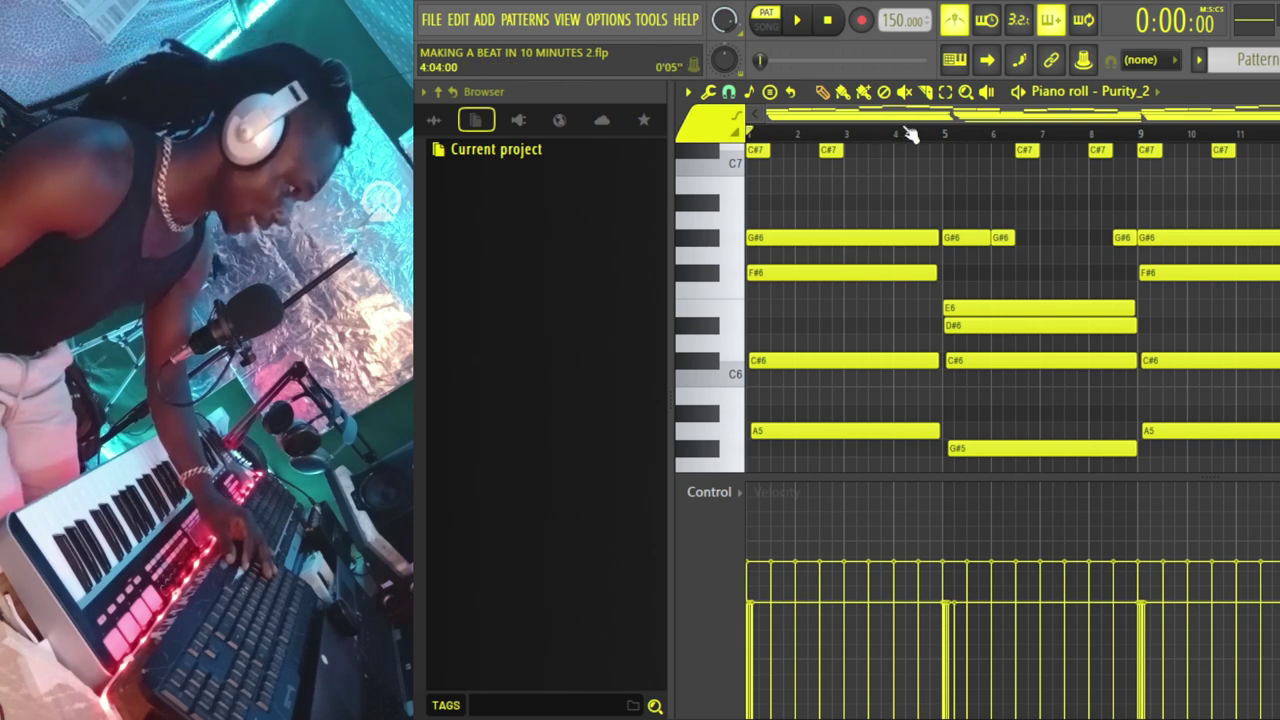
scroll(875, 404, up, 5)
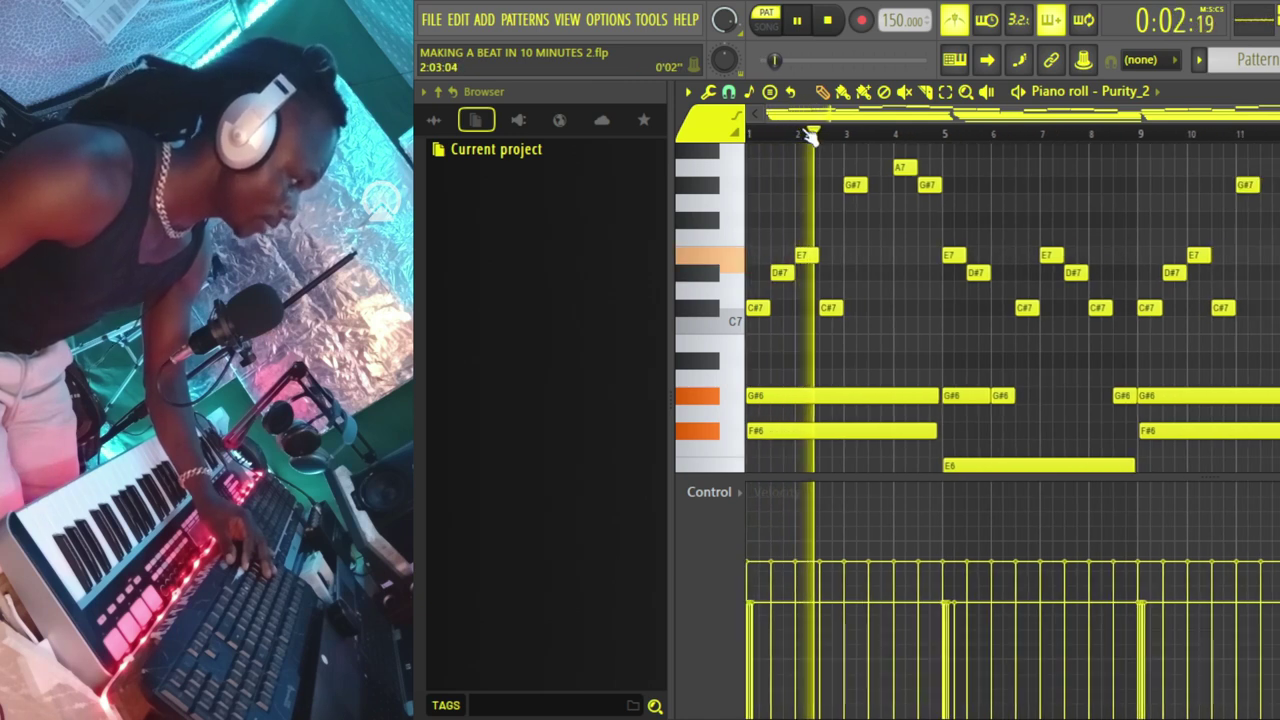
scroll(881, 241, down, 5)
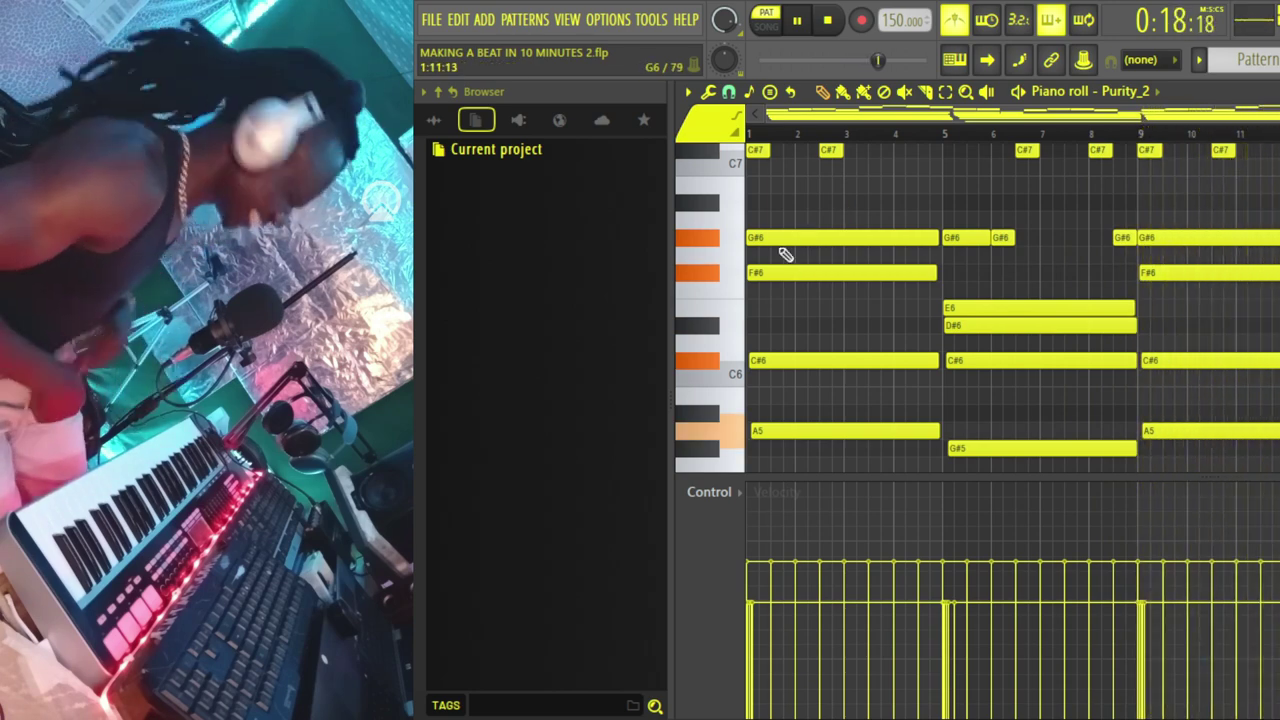
key(space)
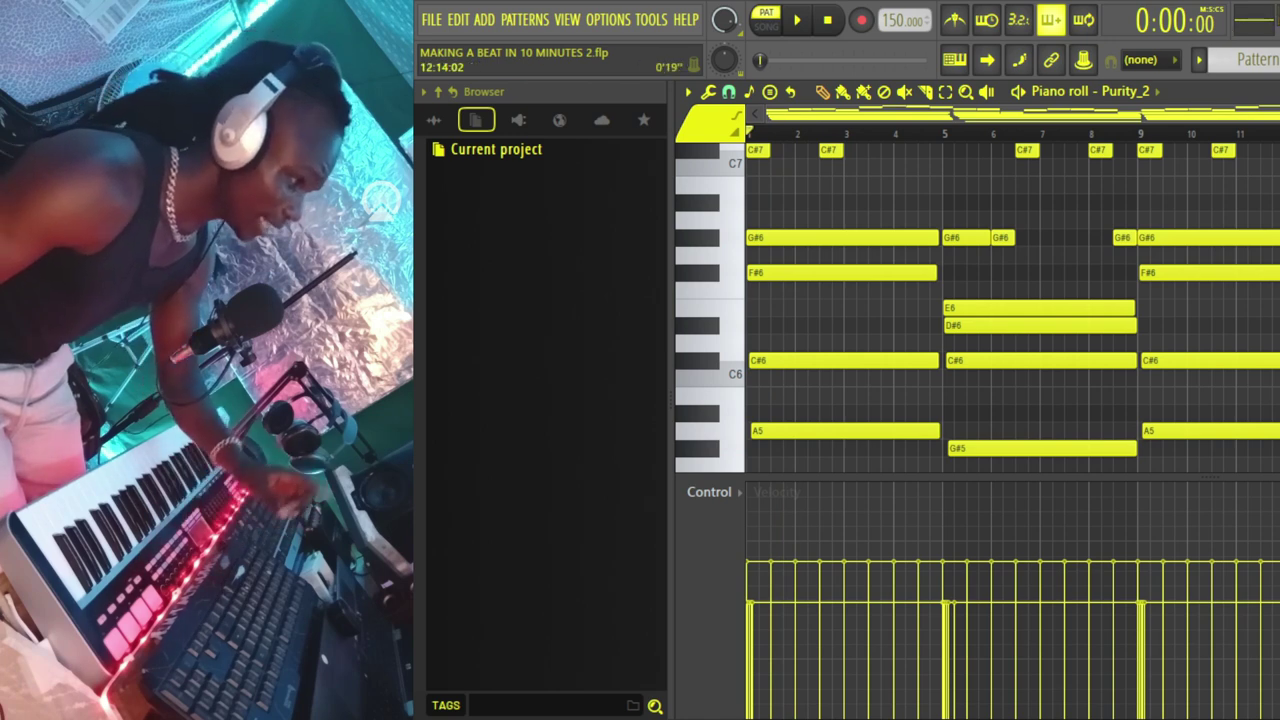
- Clone the Purity_2 channel from the channel rack and open the copy's empty piano roll
key(F5)
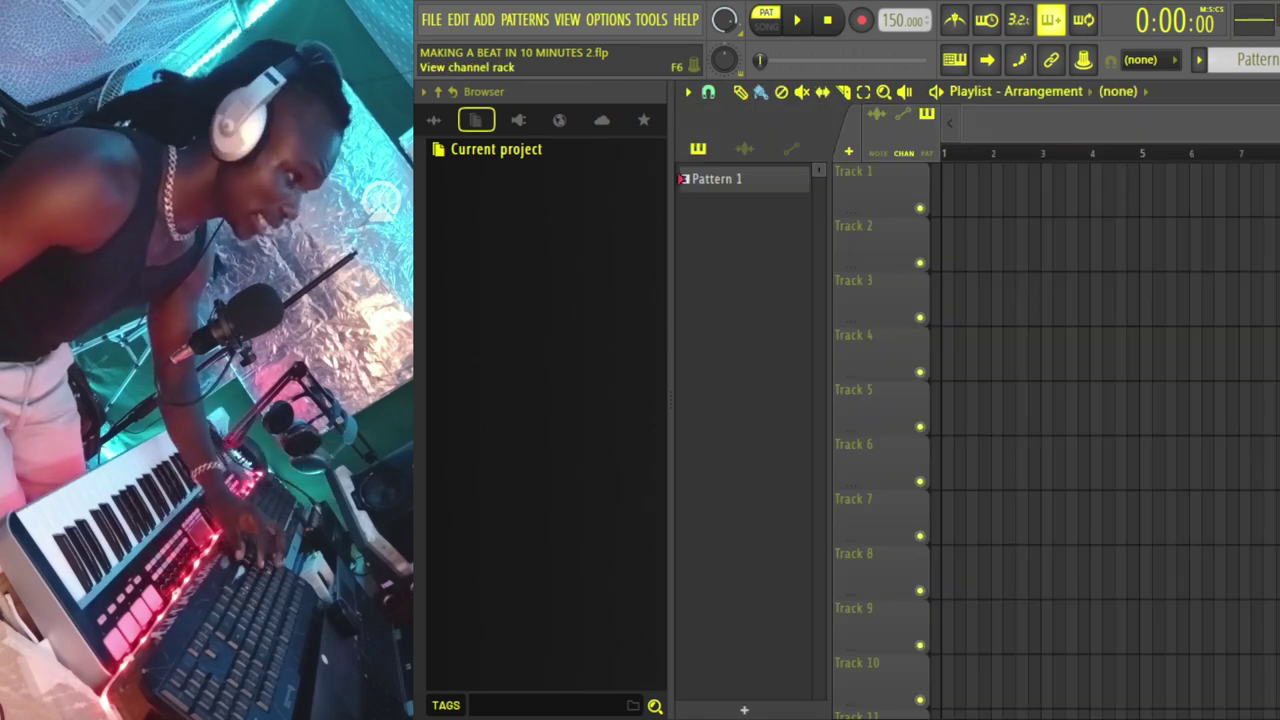
key(F6)
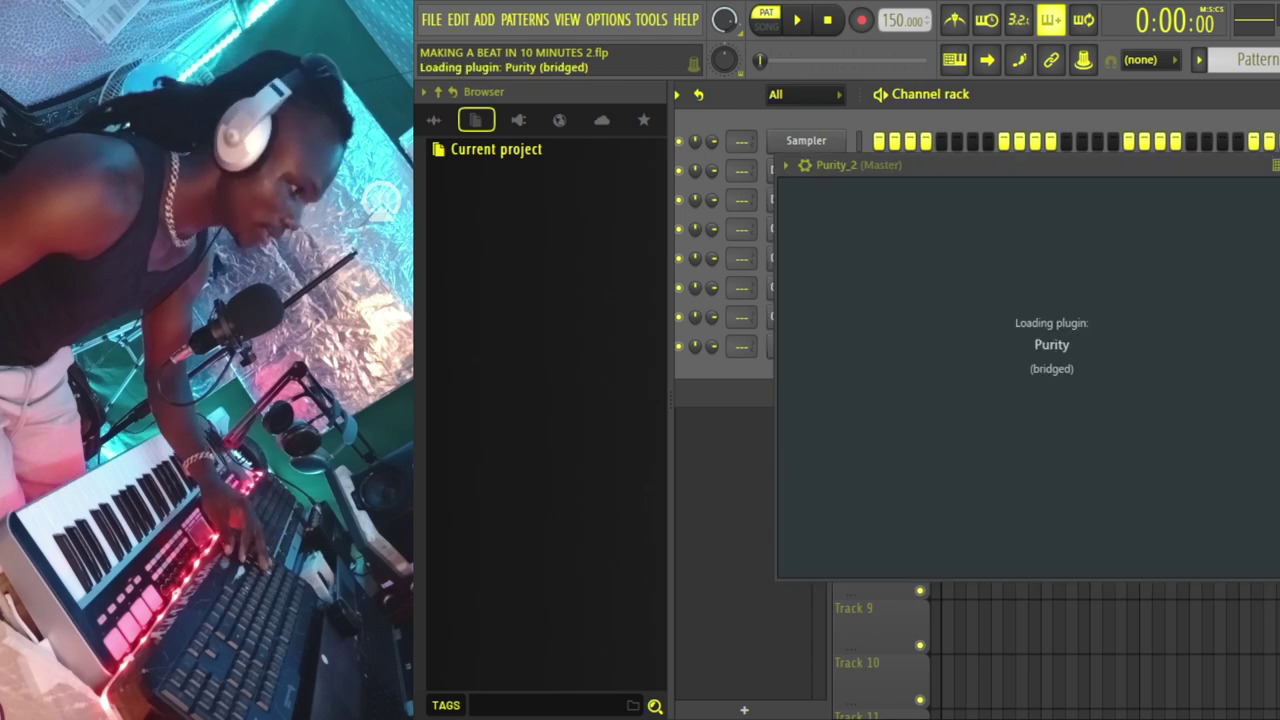
key(Escape)
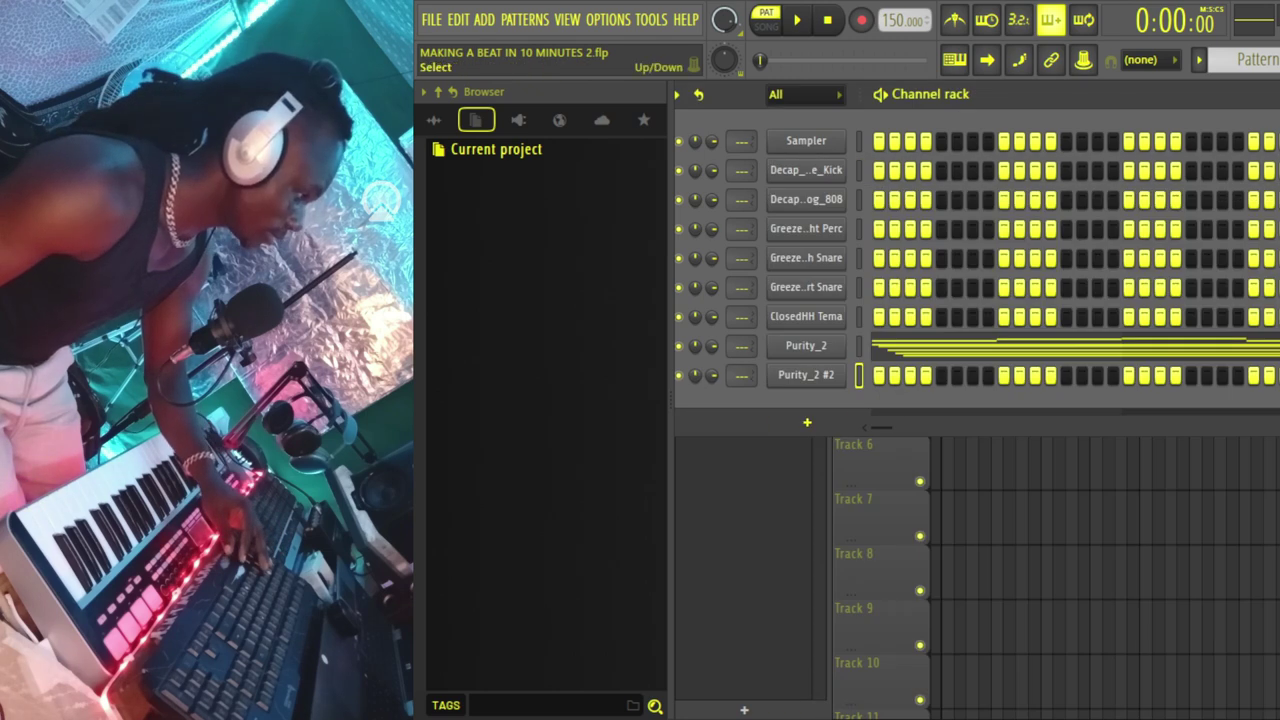
click(821, 375)
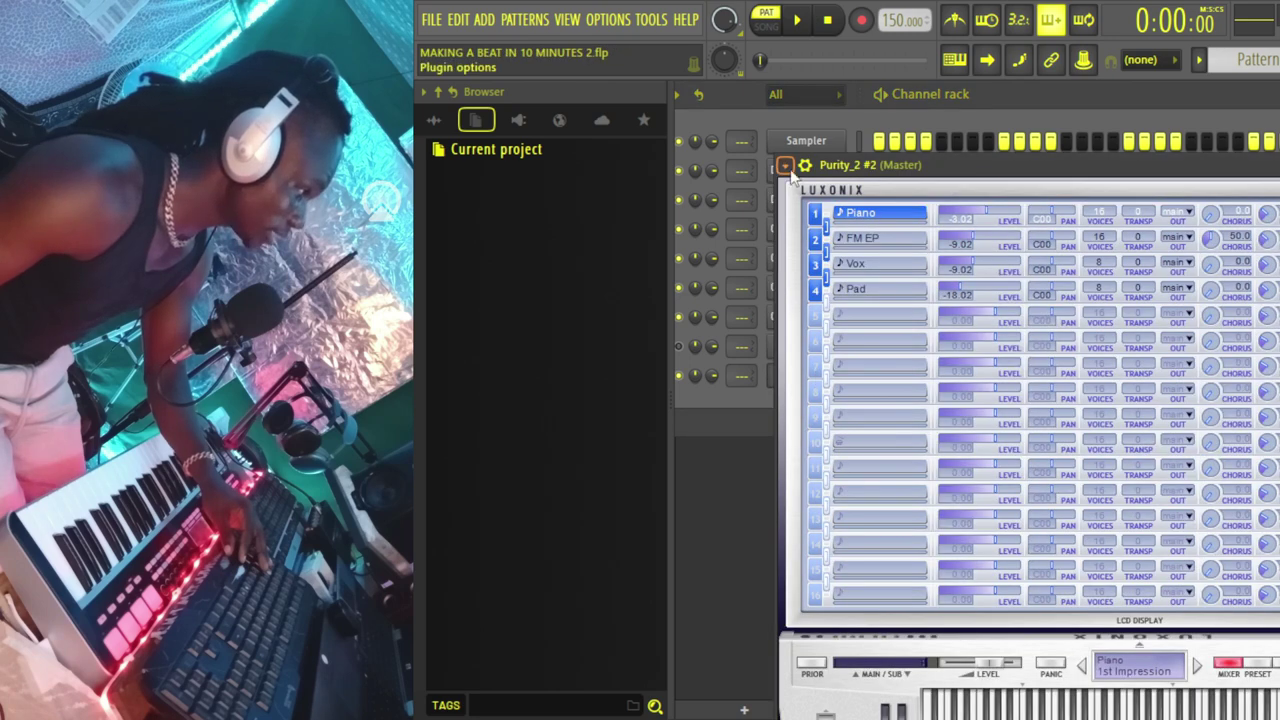
key(F7)
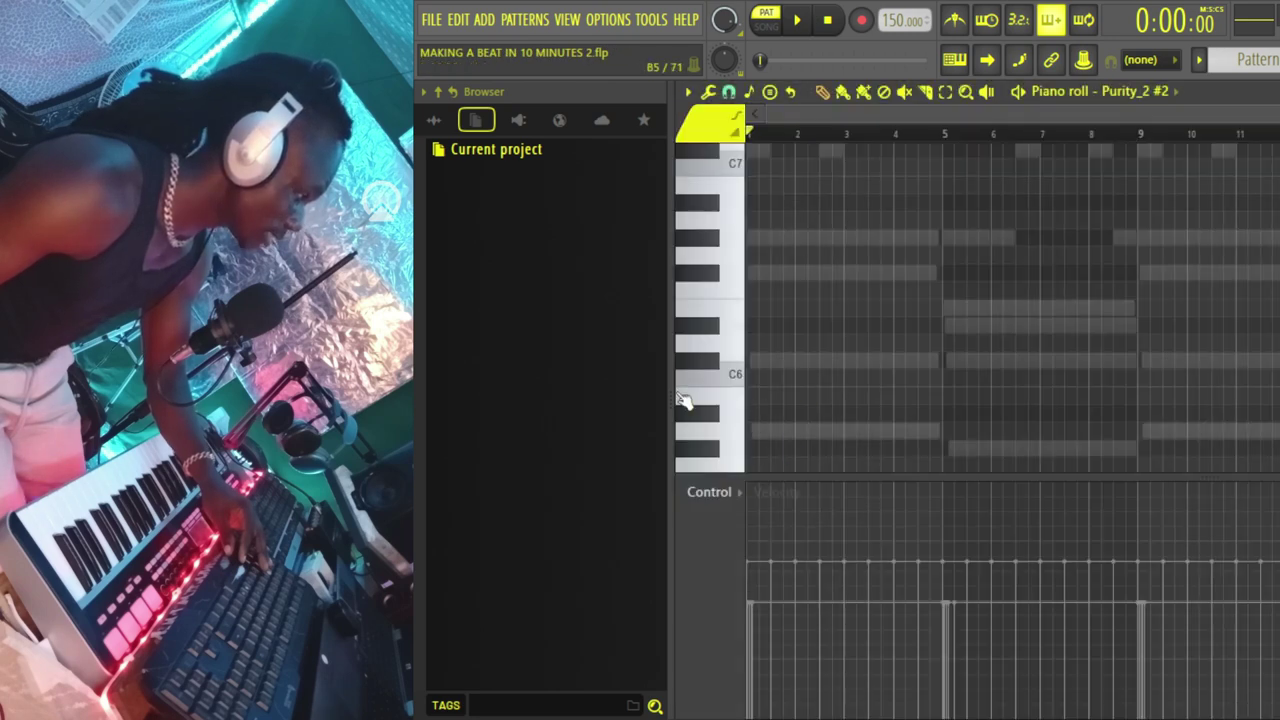
- Draw a C6, E6 and G6 chord across bars 1 to 4 in the cloned channel and play it back
click(760, 378)
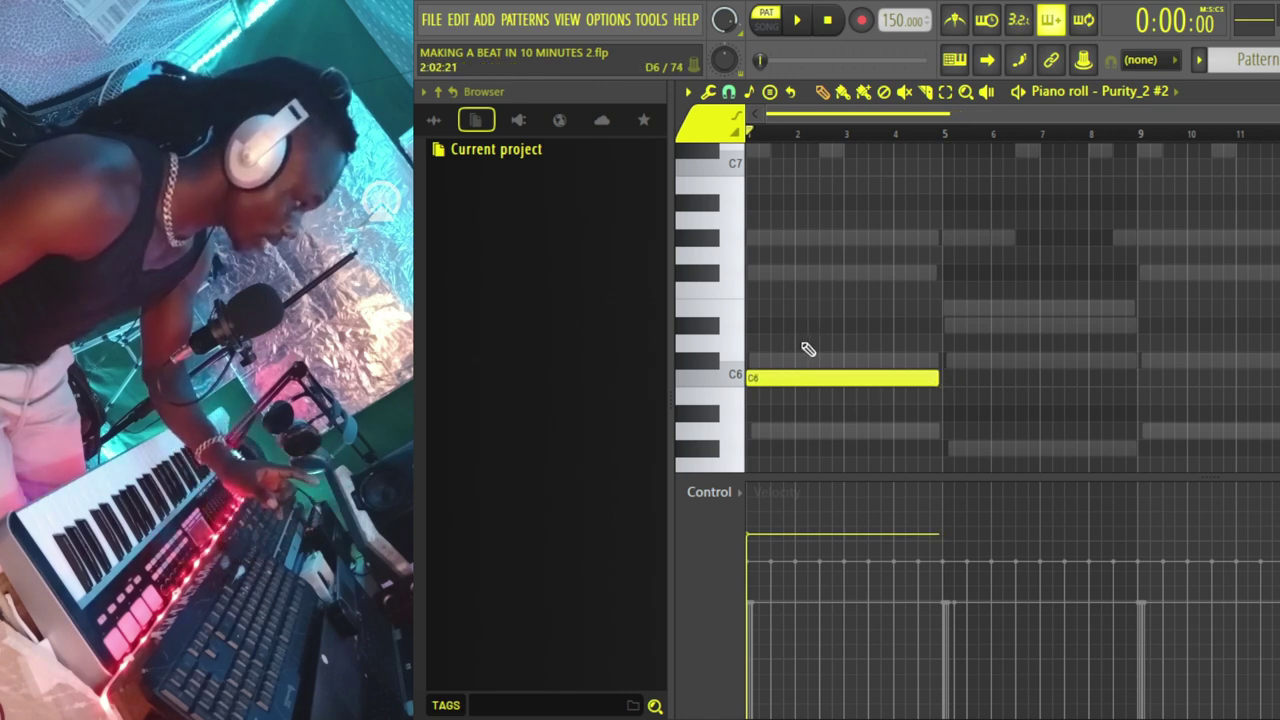
click(755, 310)
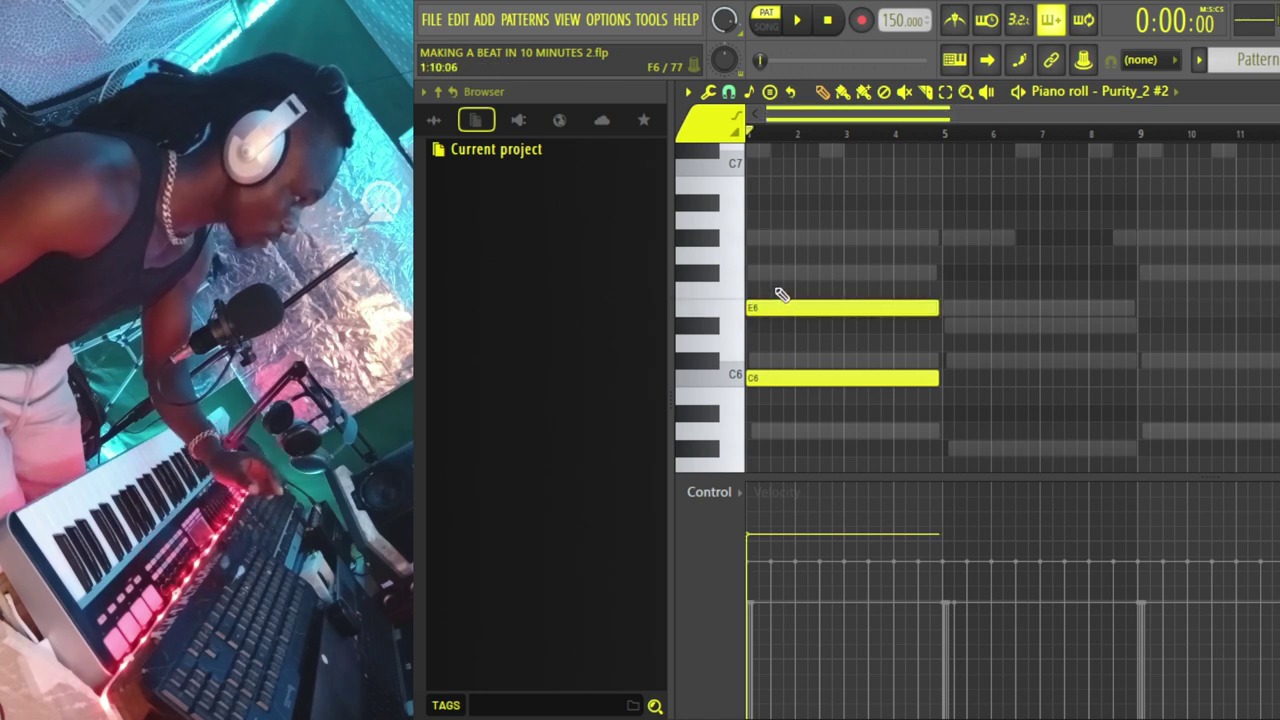
click(766, 256)
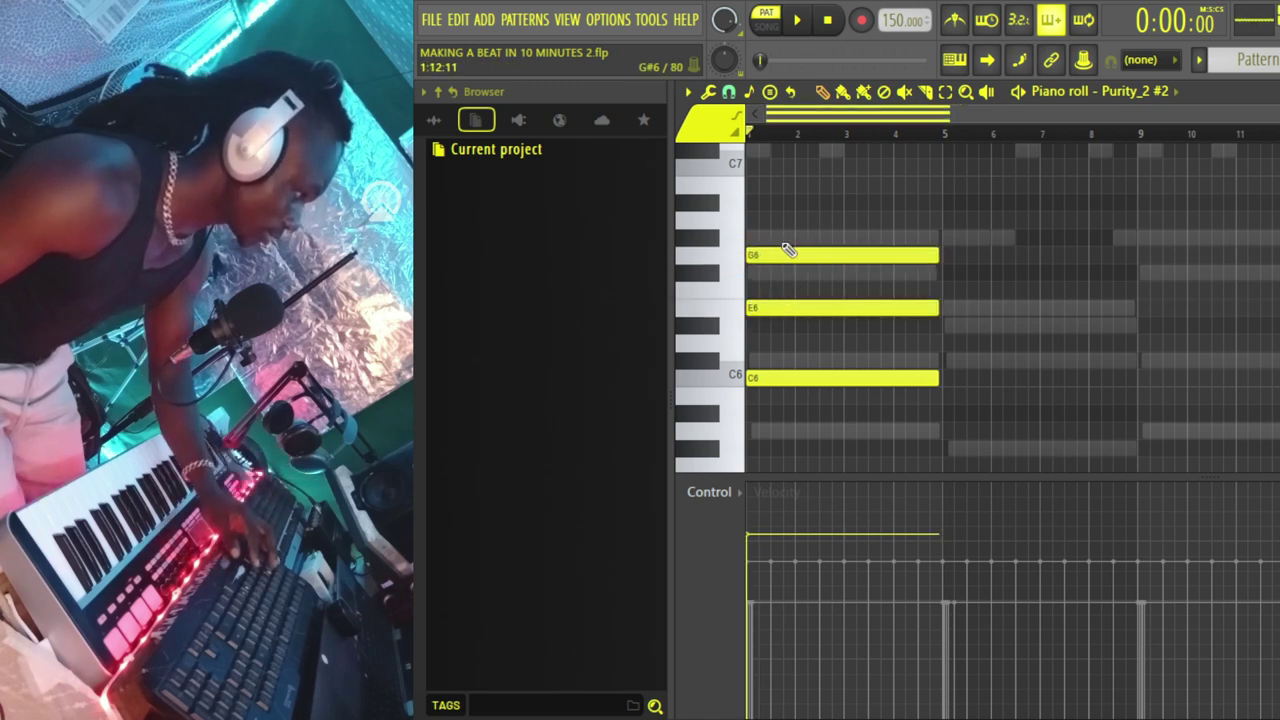
key(space)
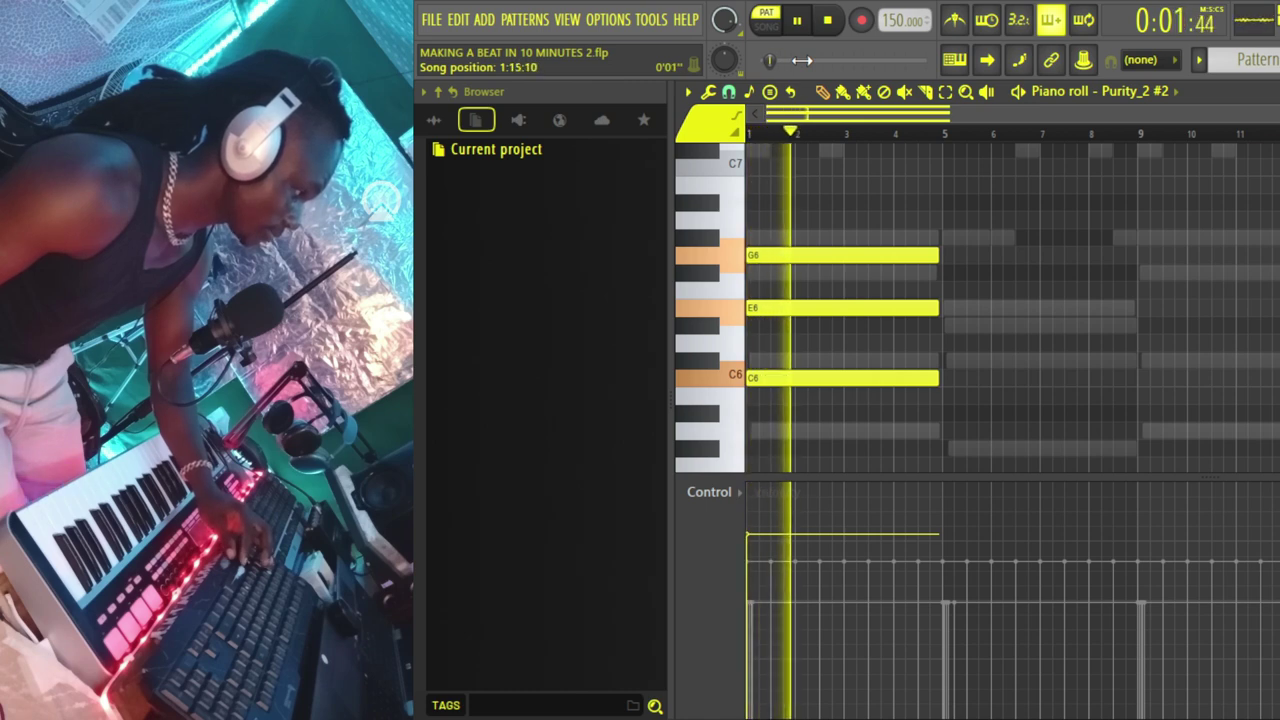
key(space)
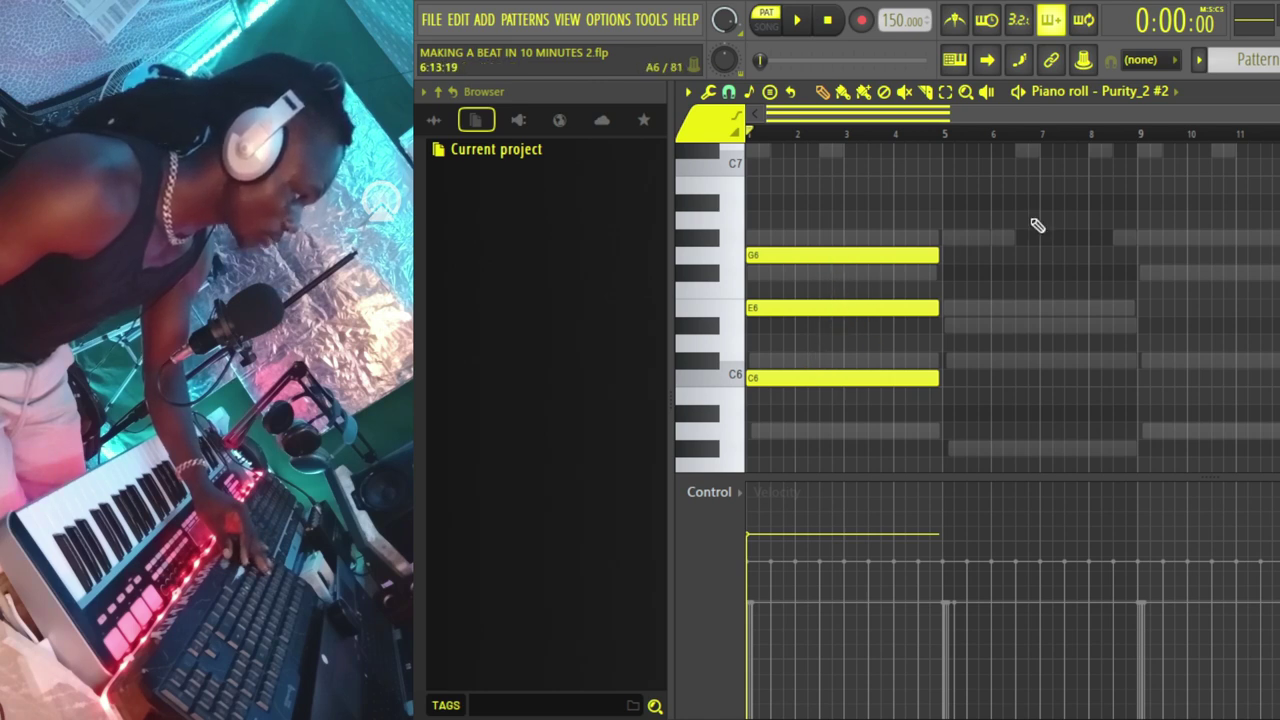
- Delete the test chord's notes and remove the cloned Purity_2 #2 channel
key(ctrl+a)
drag(798, 379, 1279, 345)
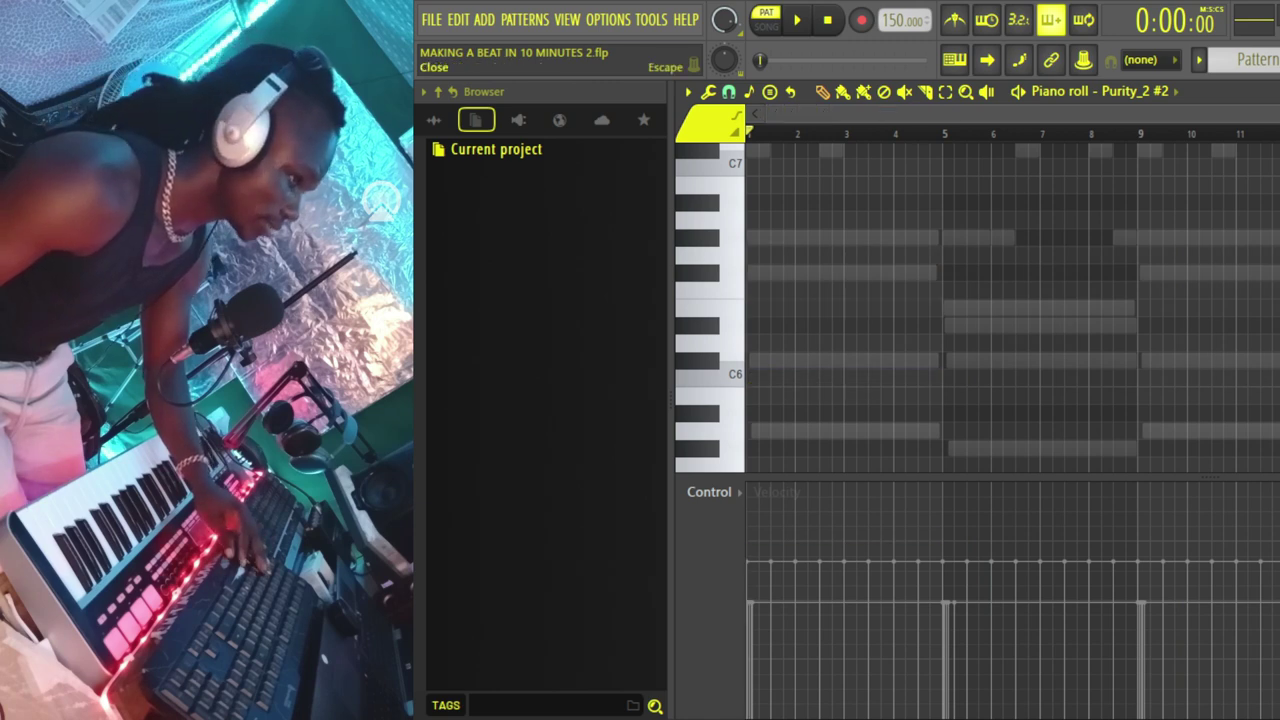
click(1272, 91)
key(Escape)
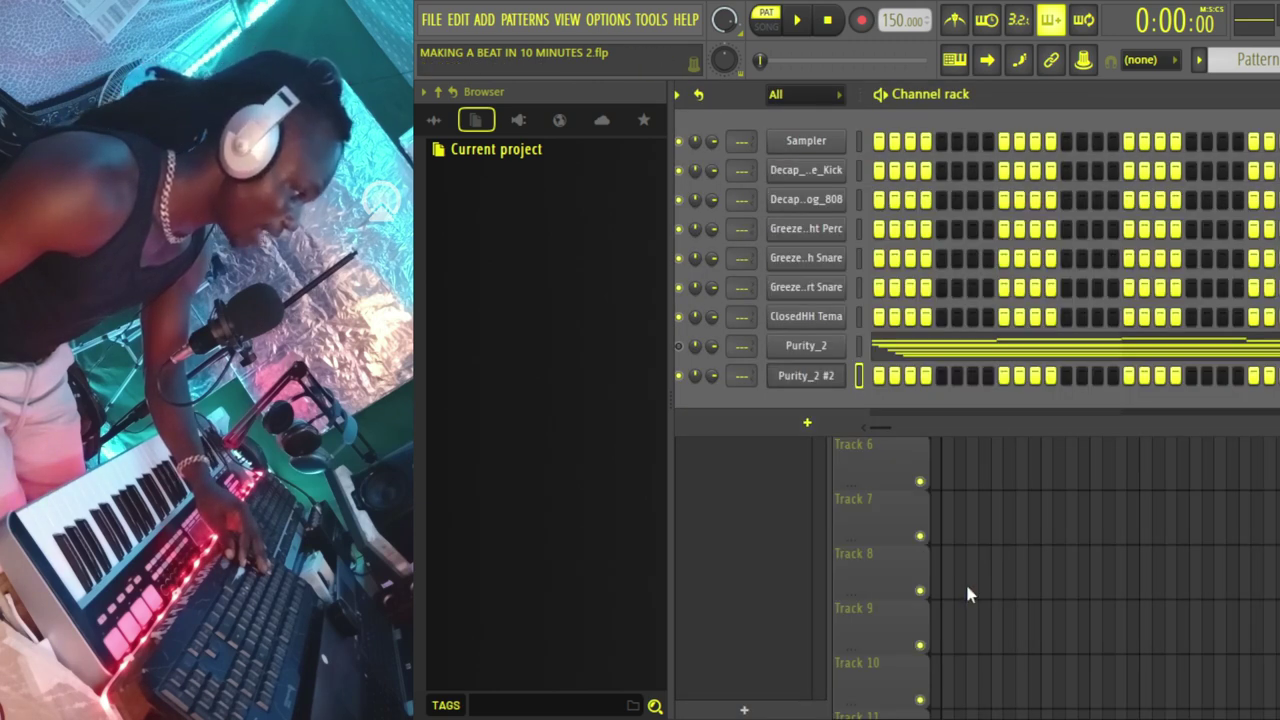
key(alt+Delete)
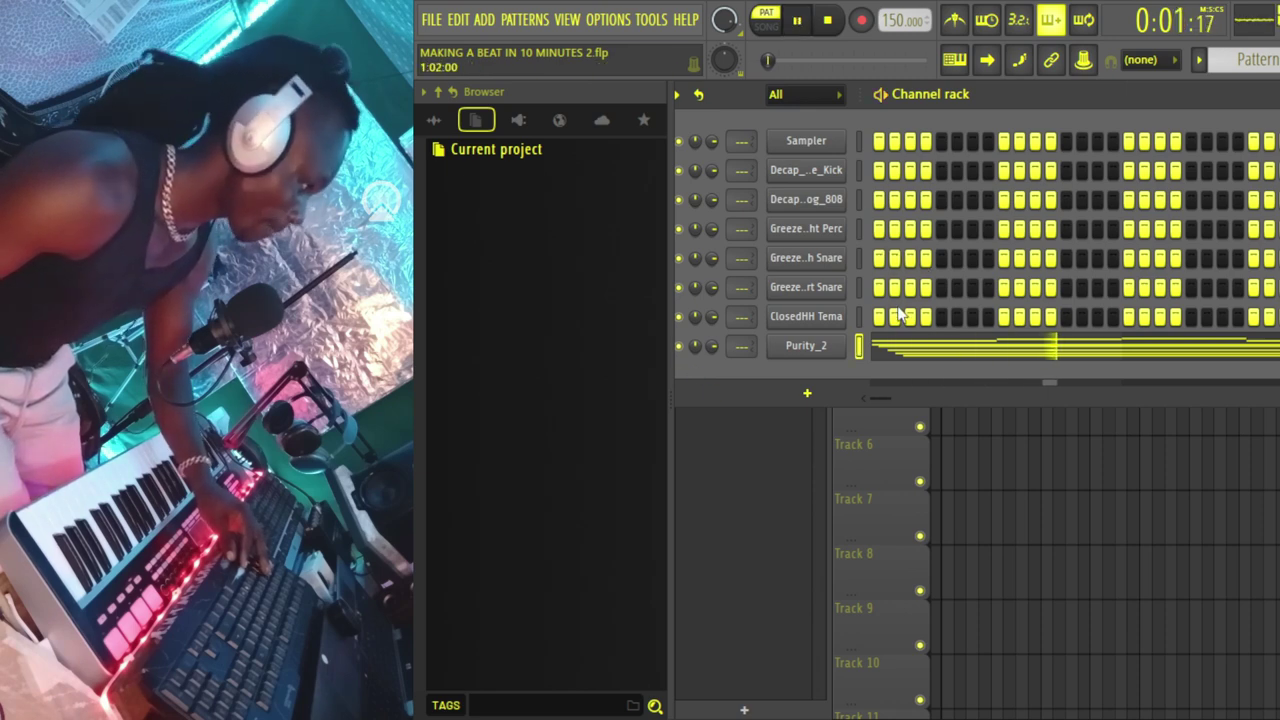
- Add the DECAP_hihat_cheat_code sample from the browser favorites as a new channel below Purity_2
click(858, 291)
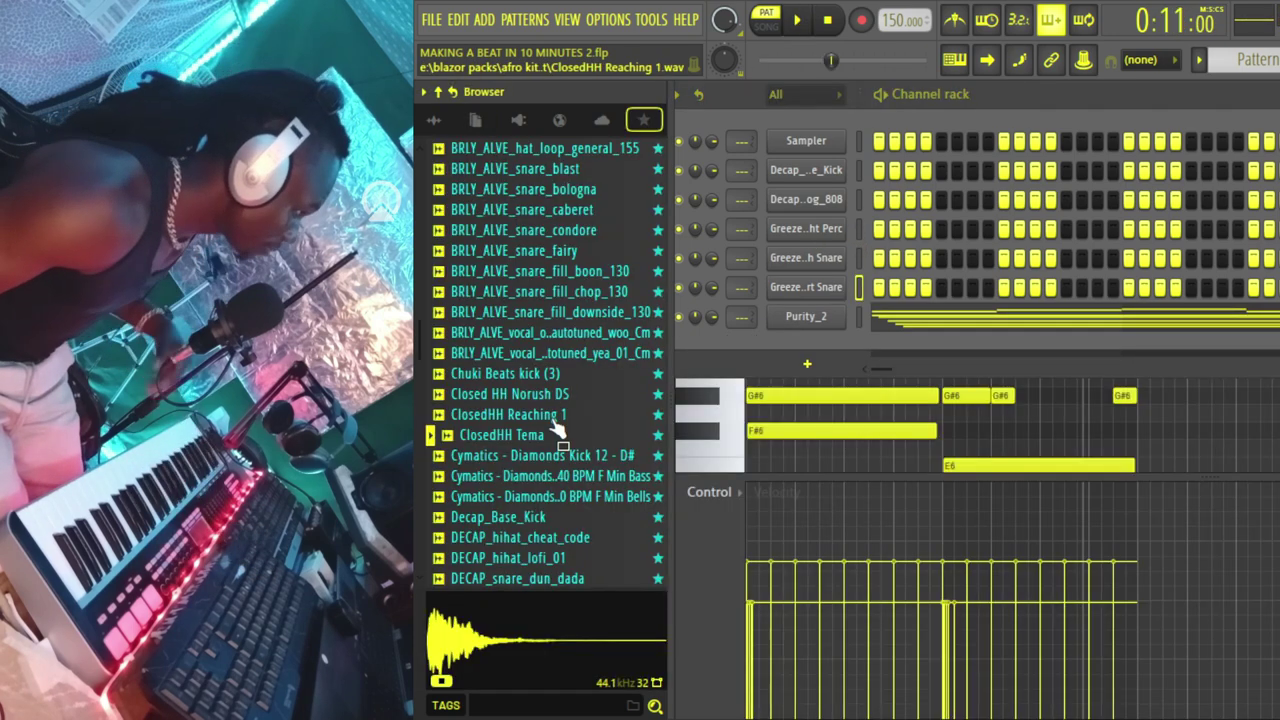
scroll(557, 432, down, 2)
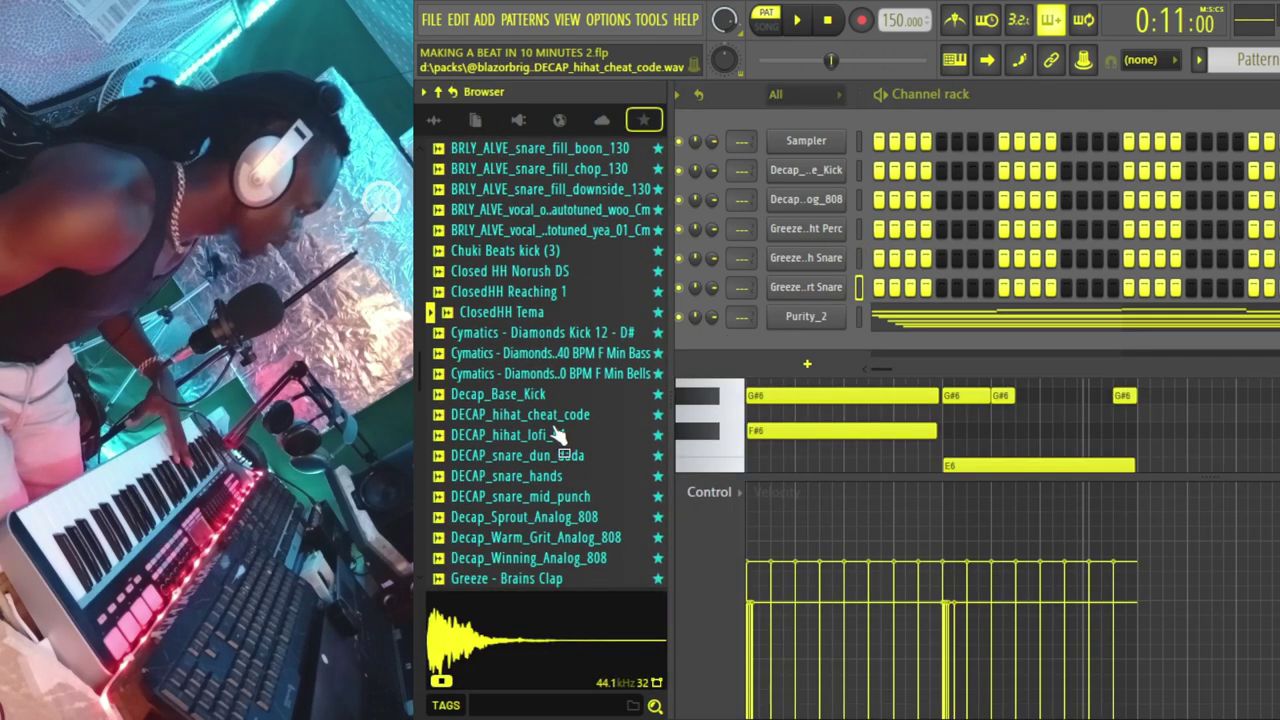
click(529, 423)
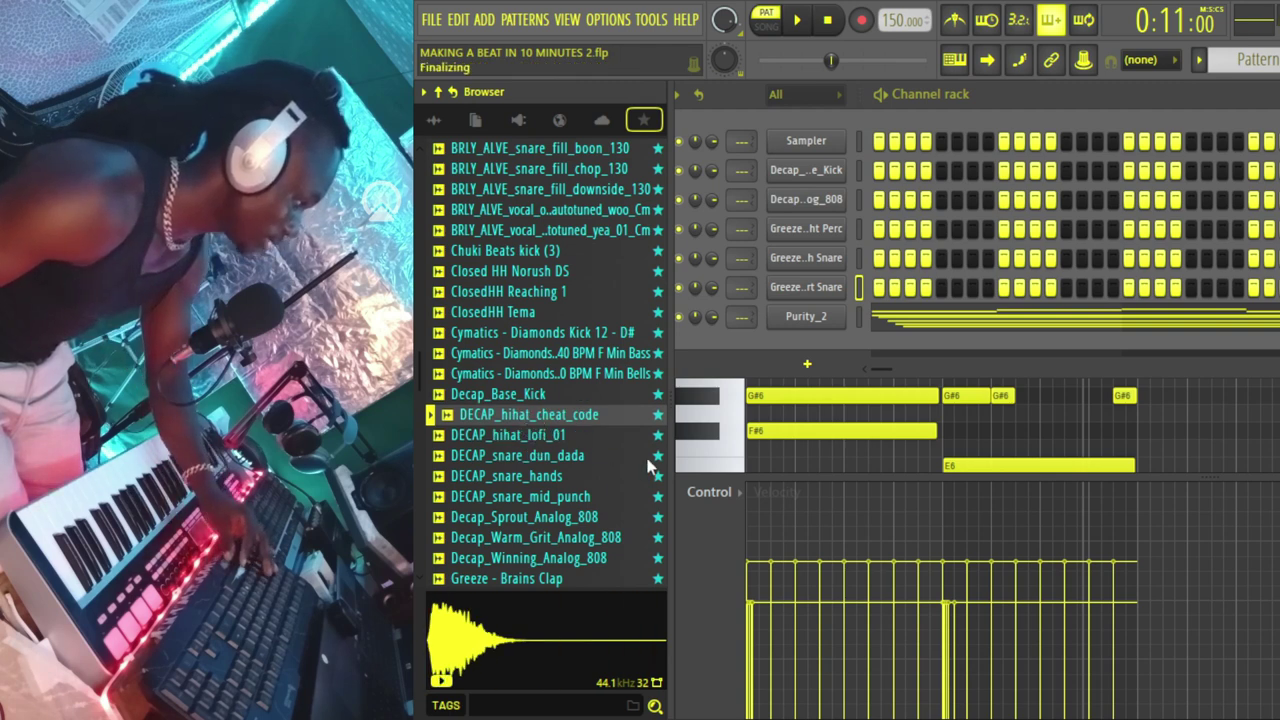
drag(648, 462, 806, 340)
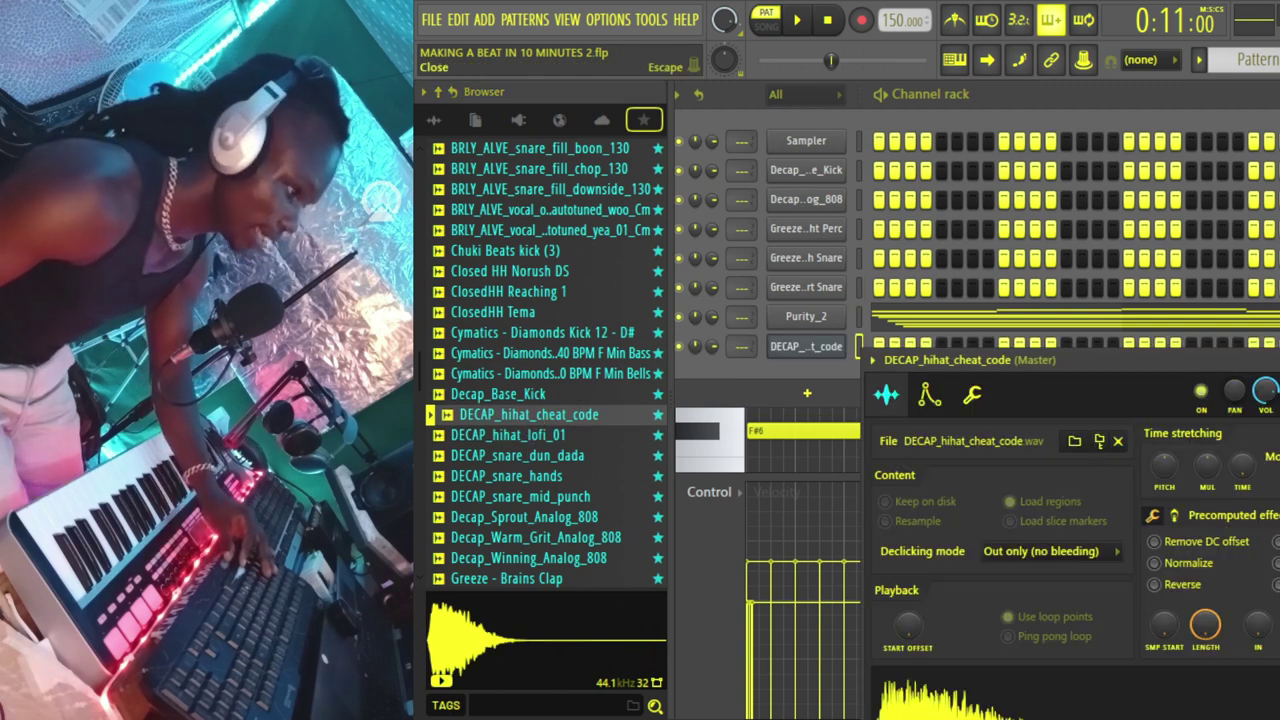
click(1118, 441)
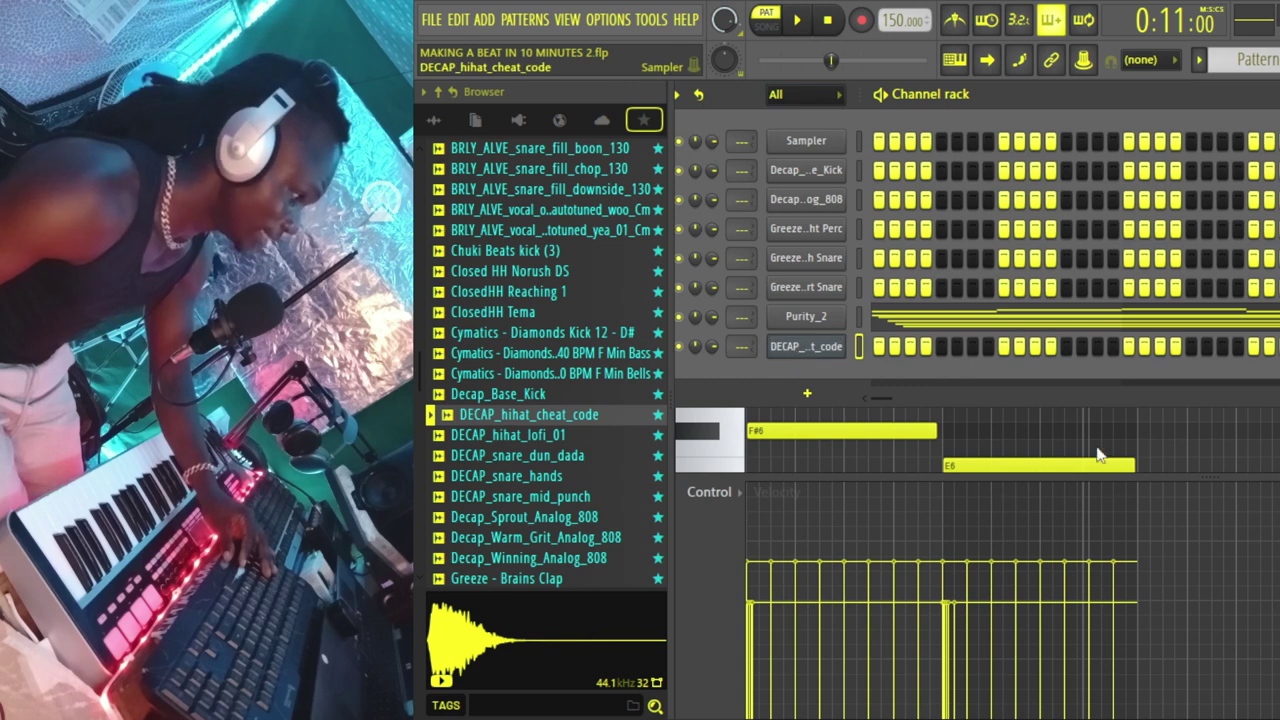
- Open the DECAP_hihat_cheat_code piano roll and play back its C5 hits together with the beat
key(F6)
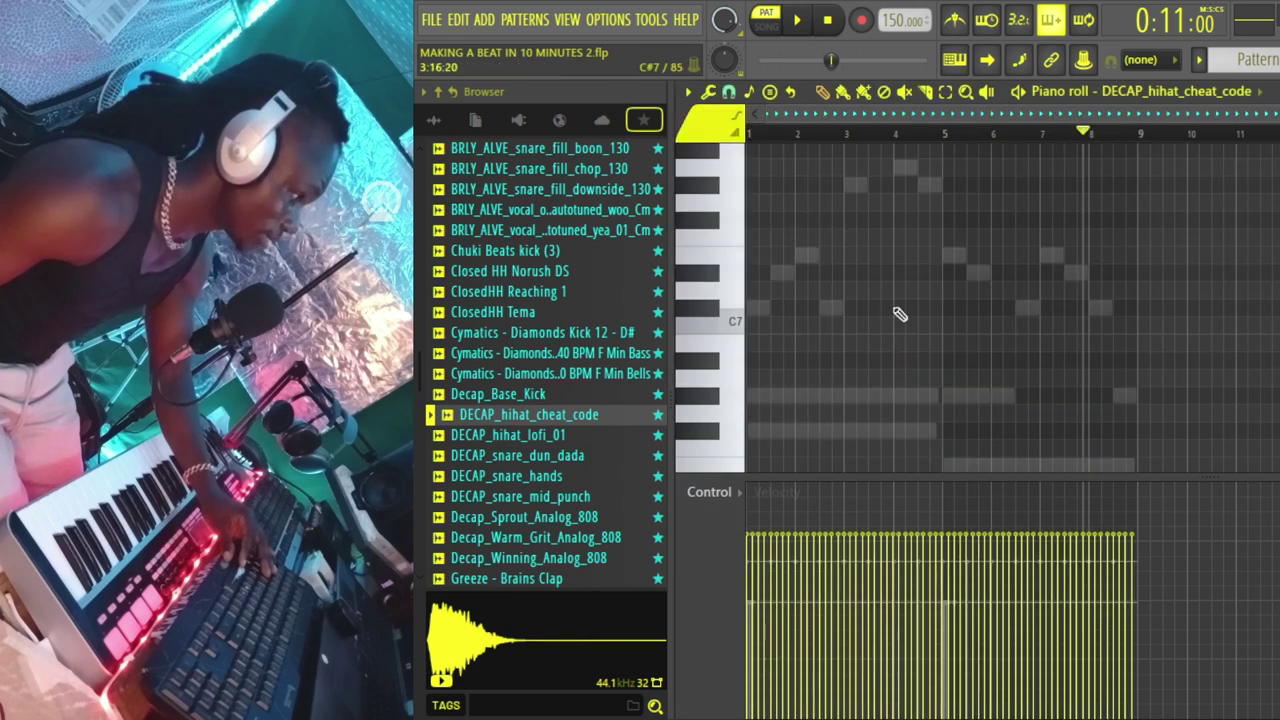
scroll(961, 321, down, 2)
key(space)
scroll(961, 327, down, 2)
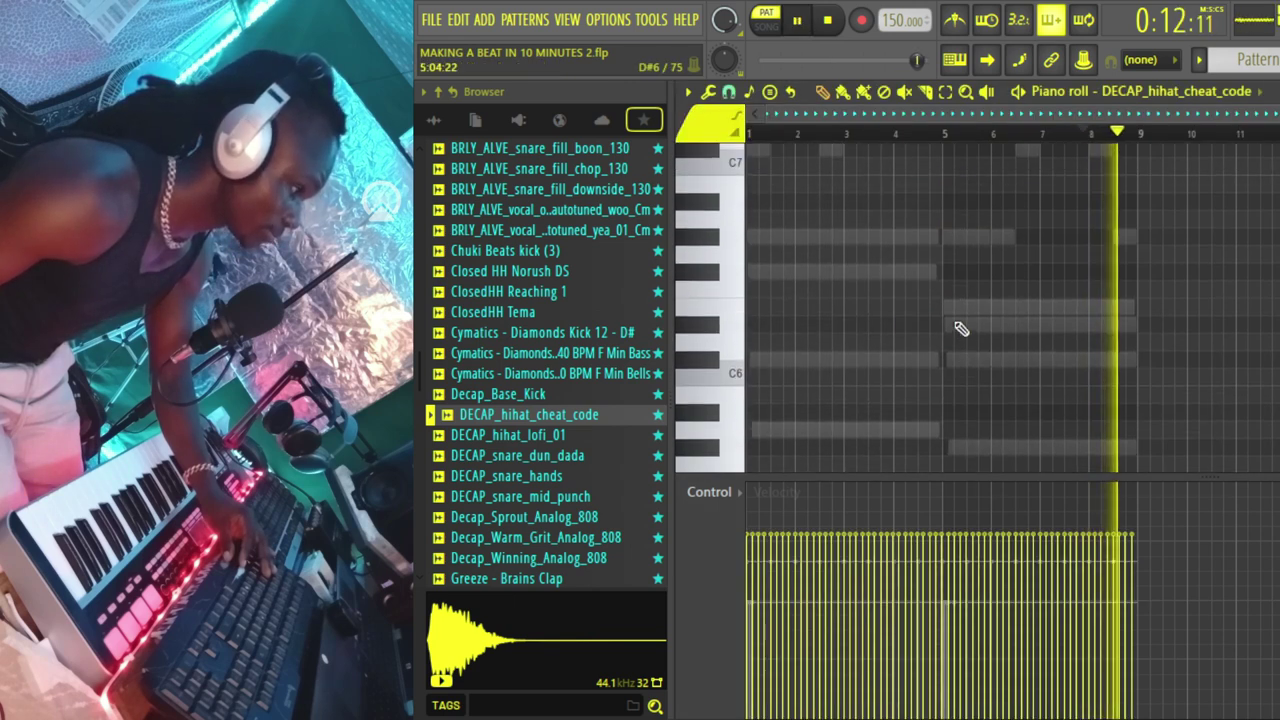
scroll(961, 329, up, 2)
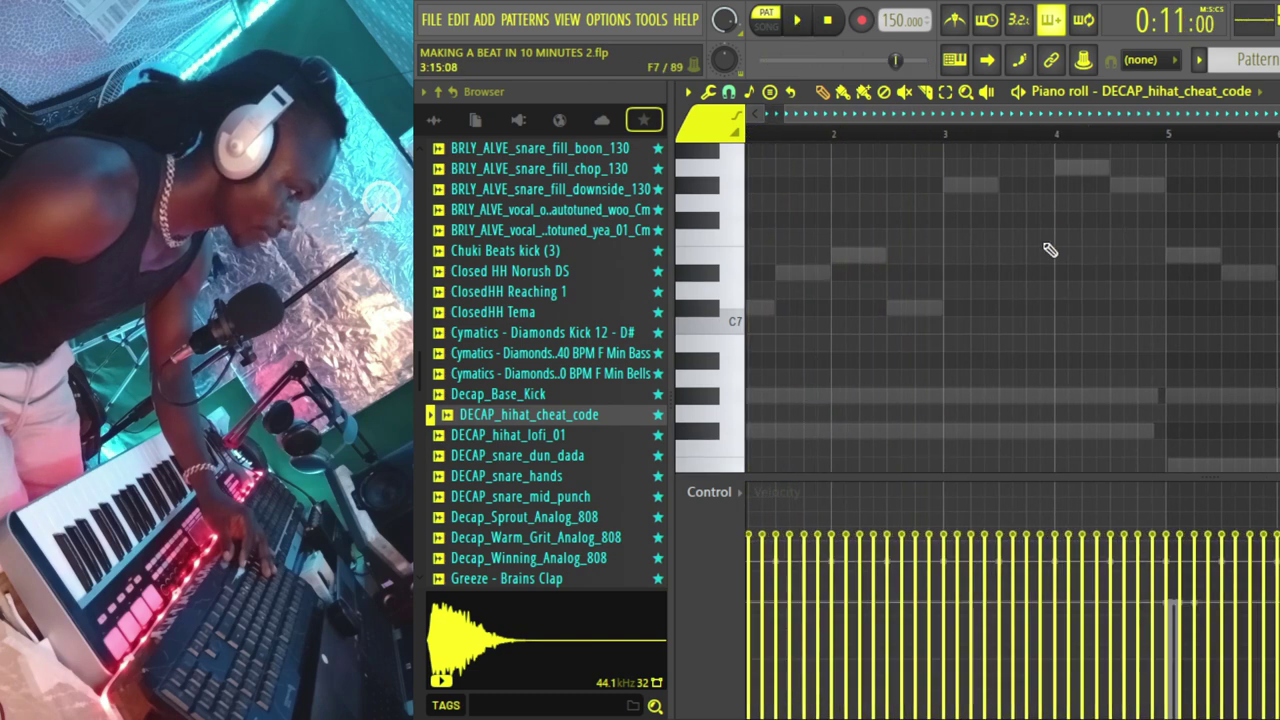
key(space)
scroll(829, 210, down, 6)
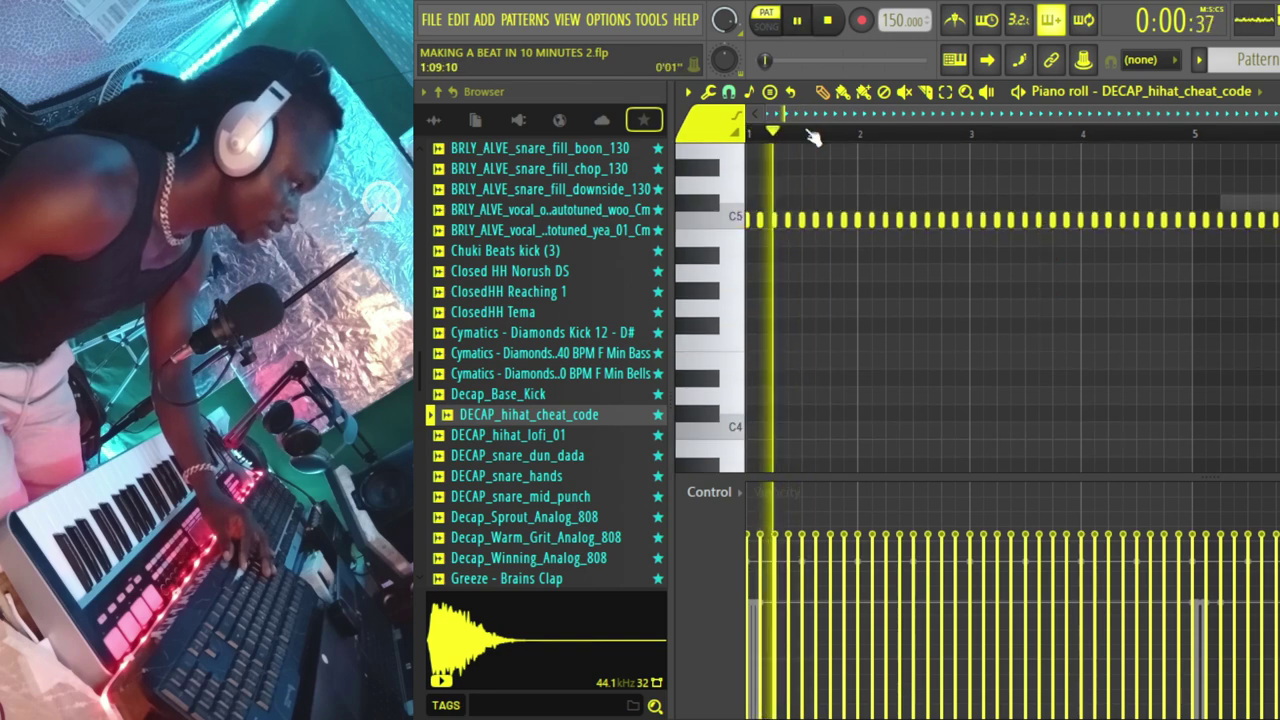
scroll(840, 170, up, 3)
key(space)
key(space)
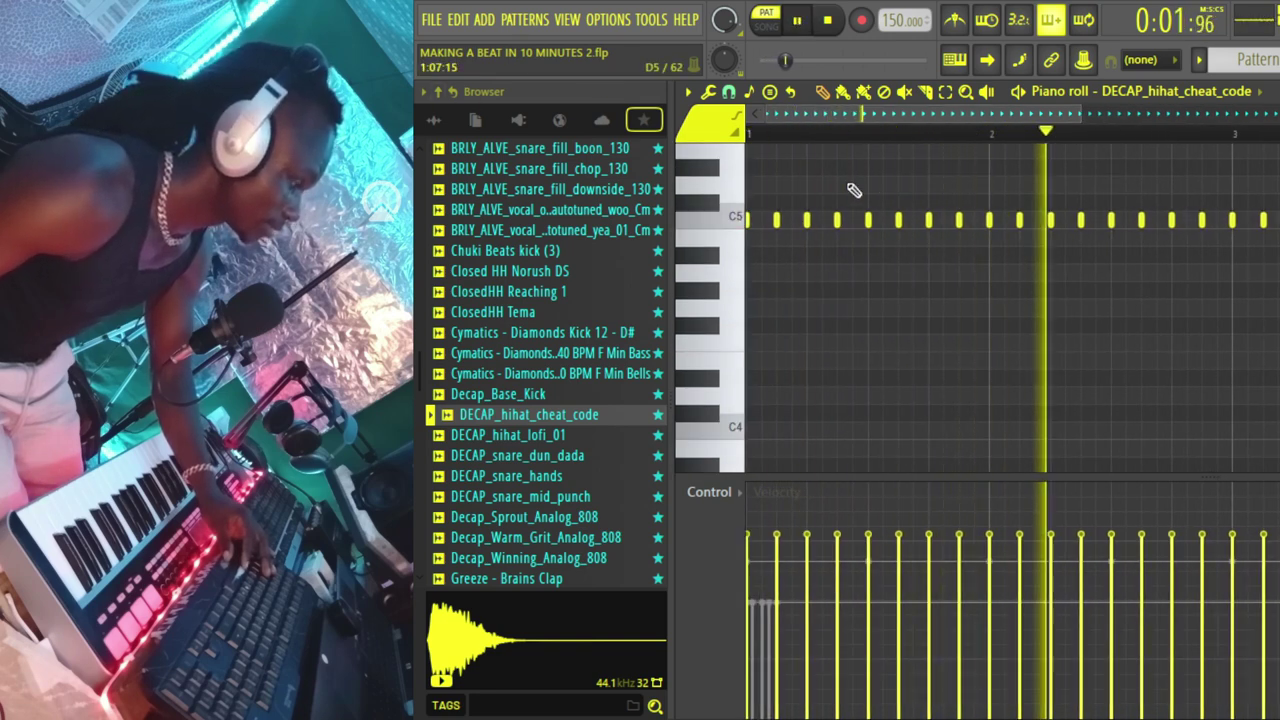
key(space)
key(space)
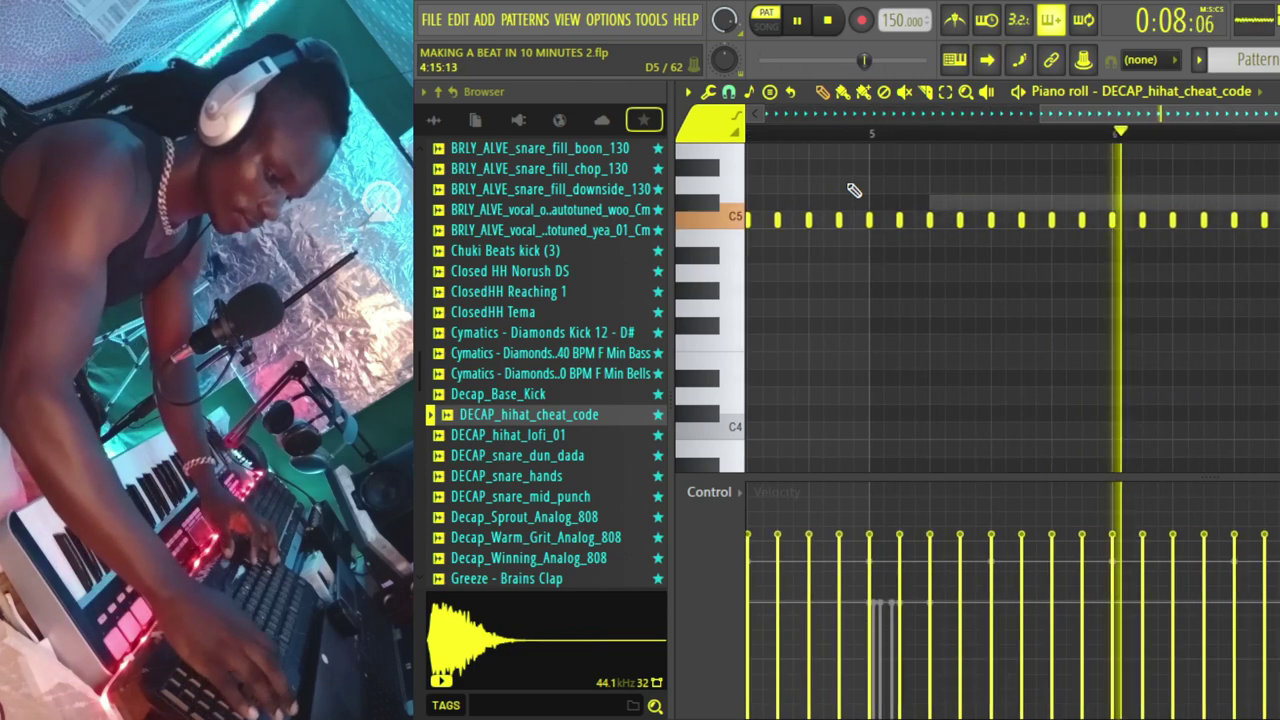
key(space)
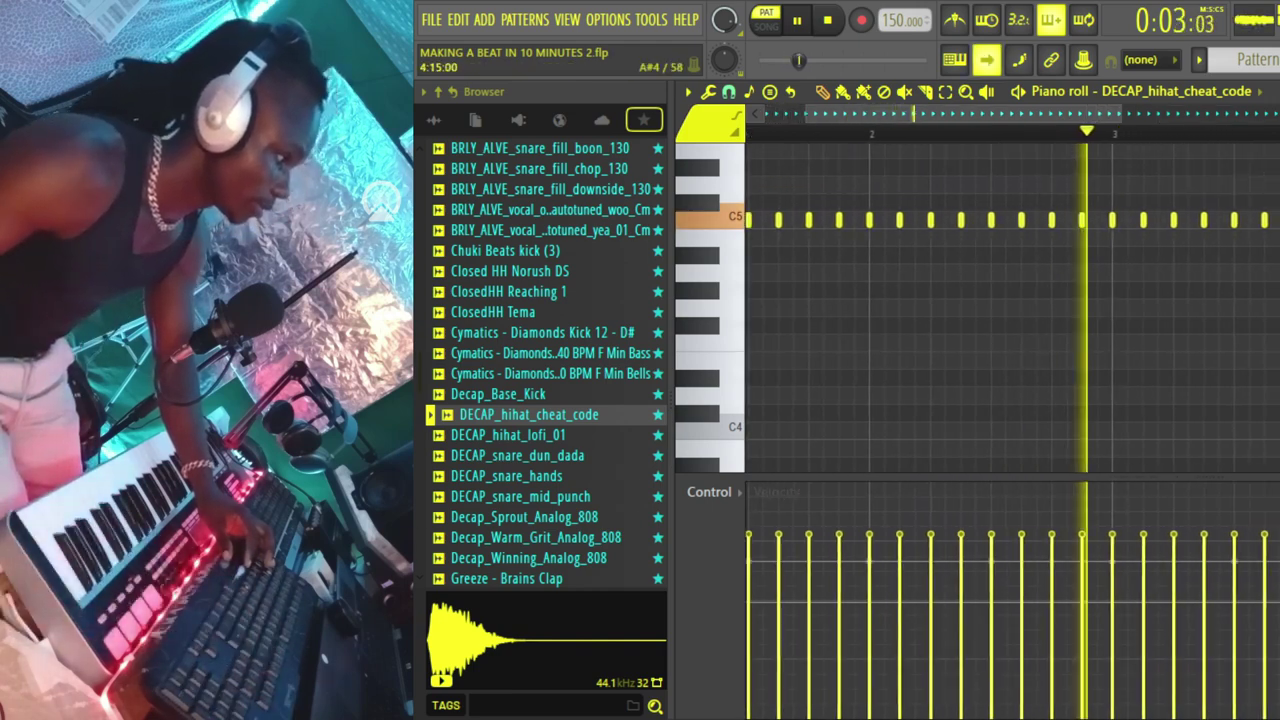
- Lower the velocities of individual hi-hat notes in bars 1 to 4 to varied levels during playback
ctrl+scroll(783, 267, down, 6)
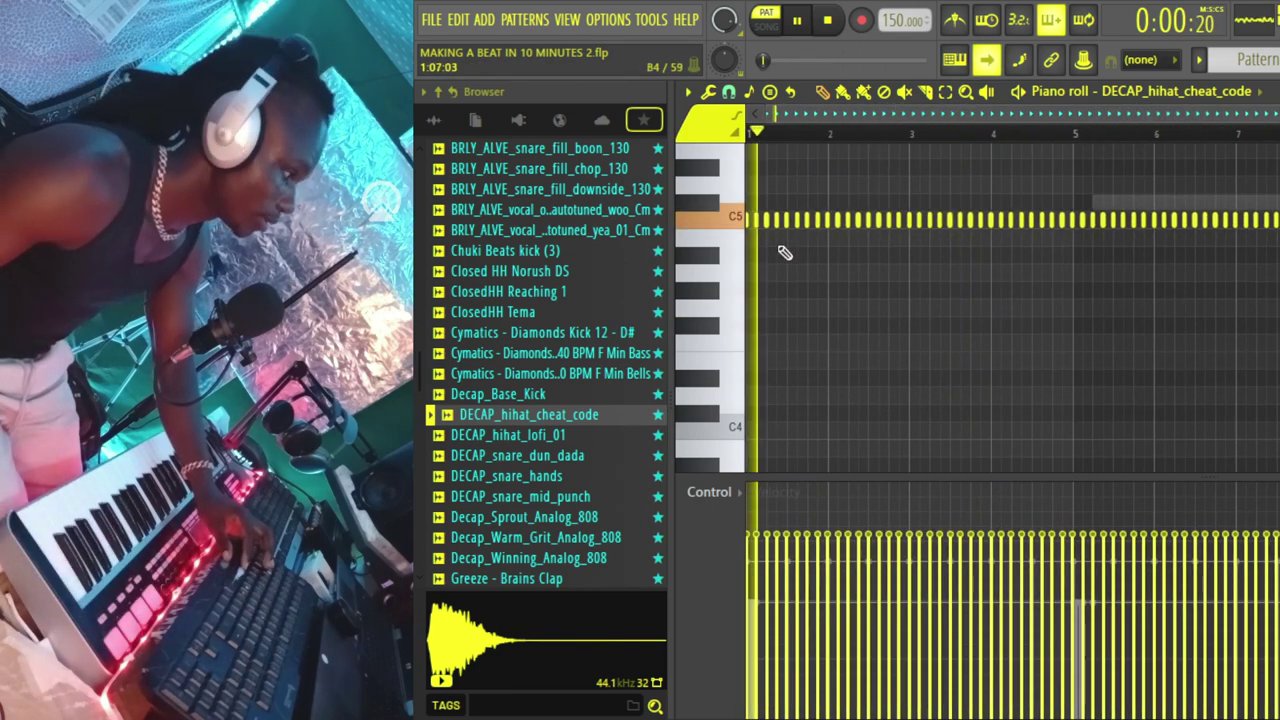
ctrl+scroll(800, 140, up, 4)
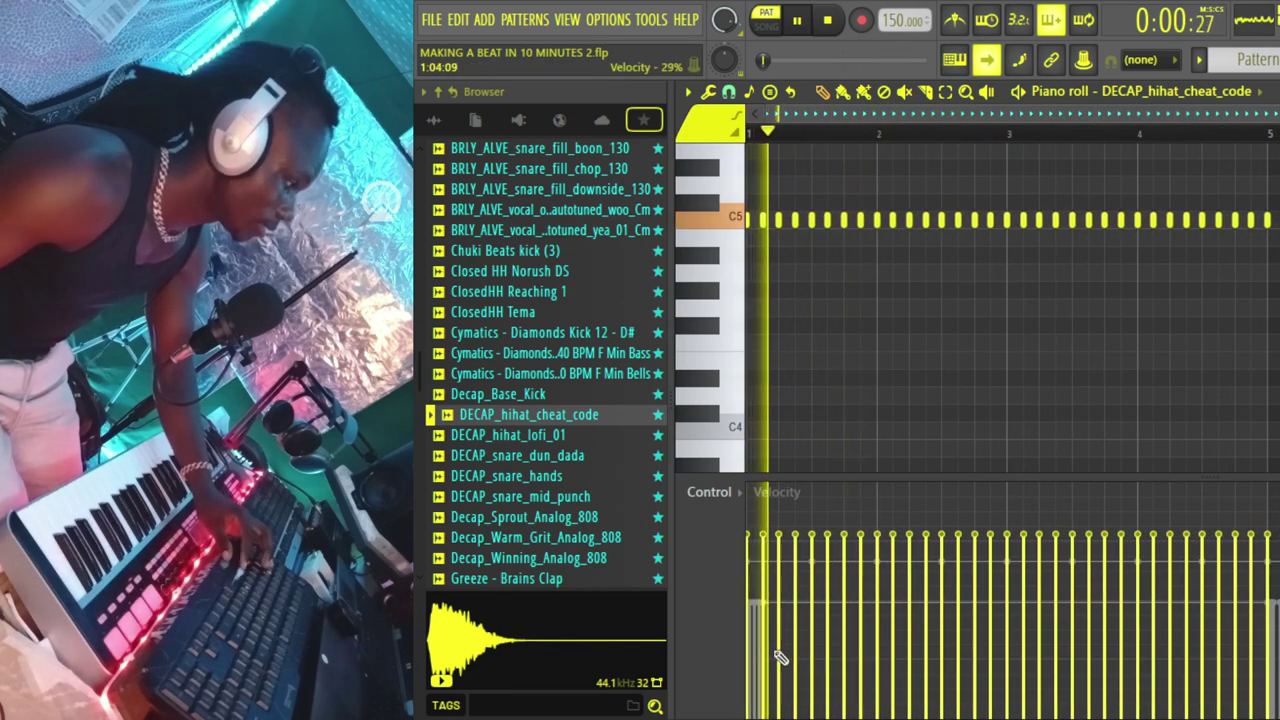
key(space)
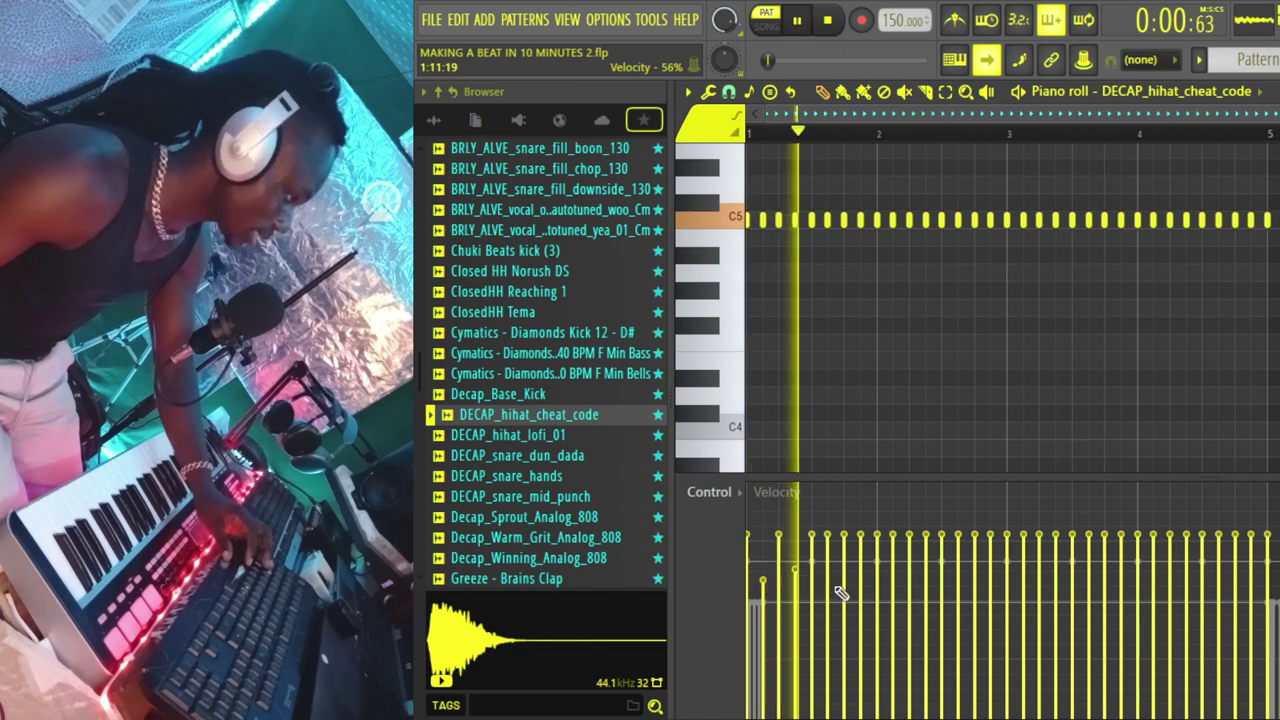
key(space)
key(space)
click(909, 572)
drag(965, 567, 1040, 553)
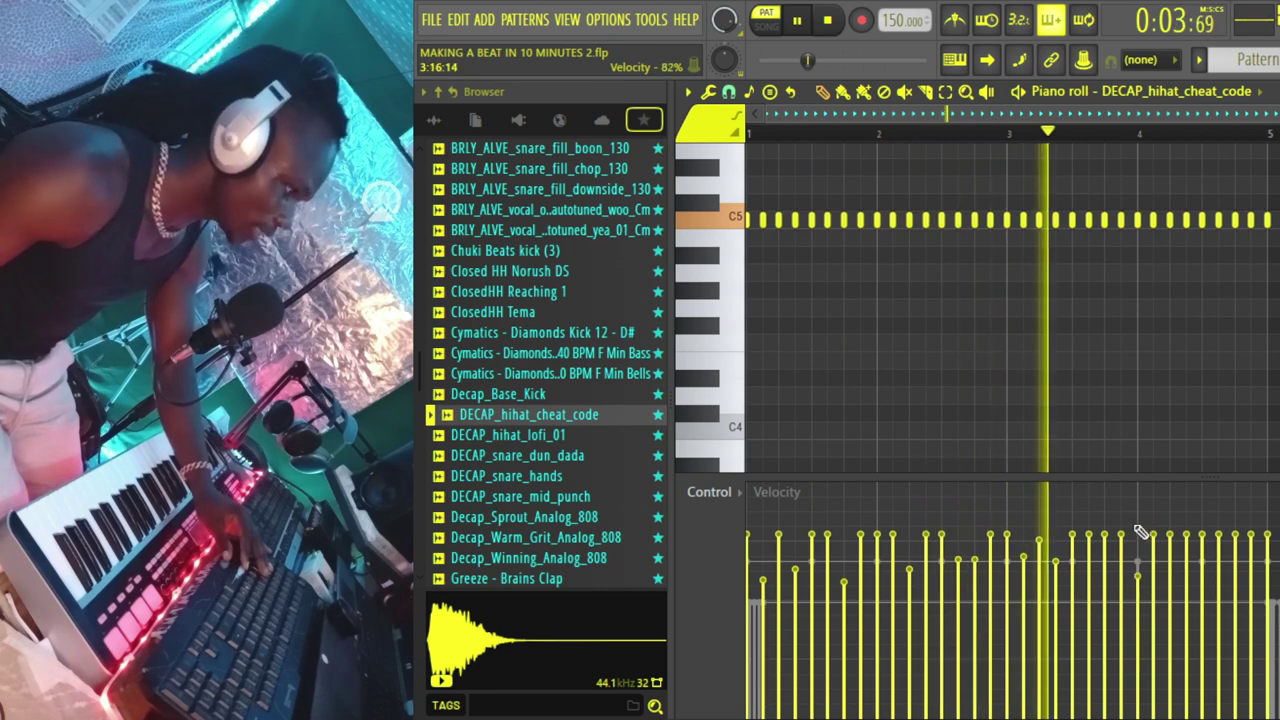
click(1088, 575)
click(1202, 570)
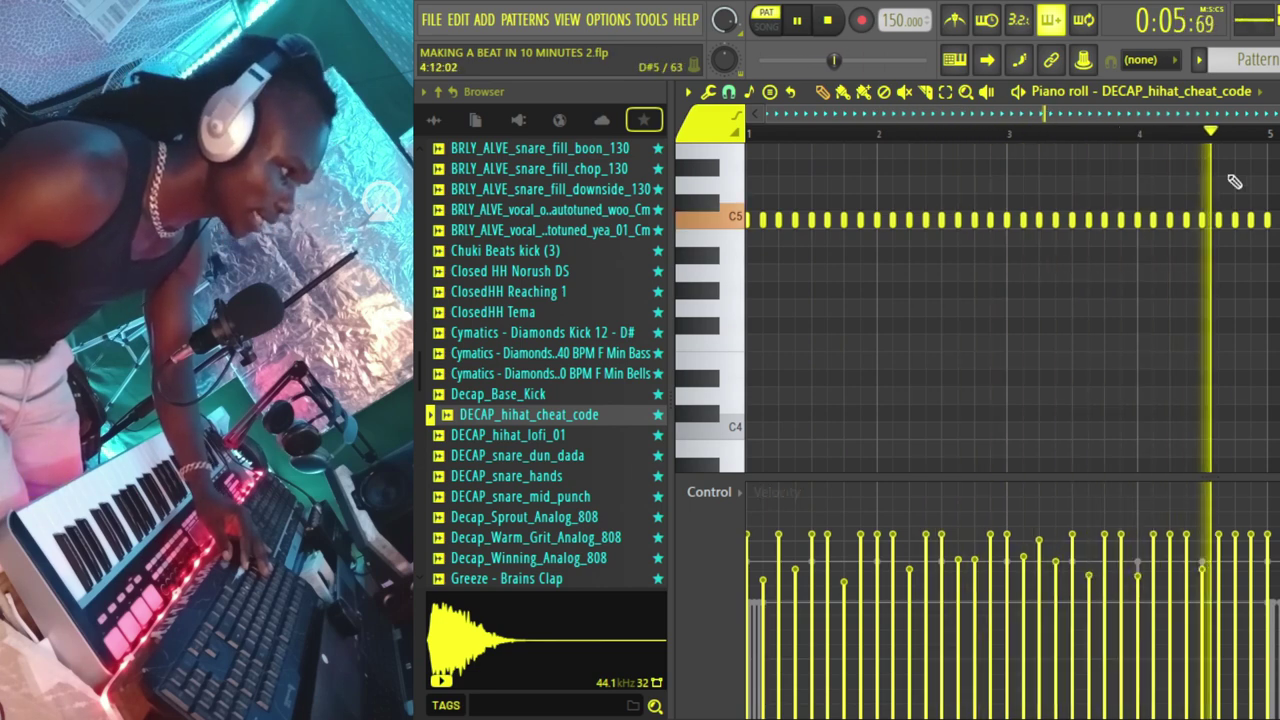
- Delete all hi-hat notes after bar 4 and restart playback
key(space)
scroll(1239, 143, down, 2)
drag(1275, 384, 1080, 214)
key(Delete)
key(space)
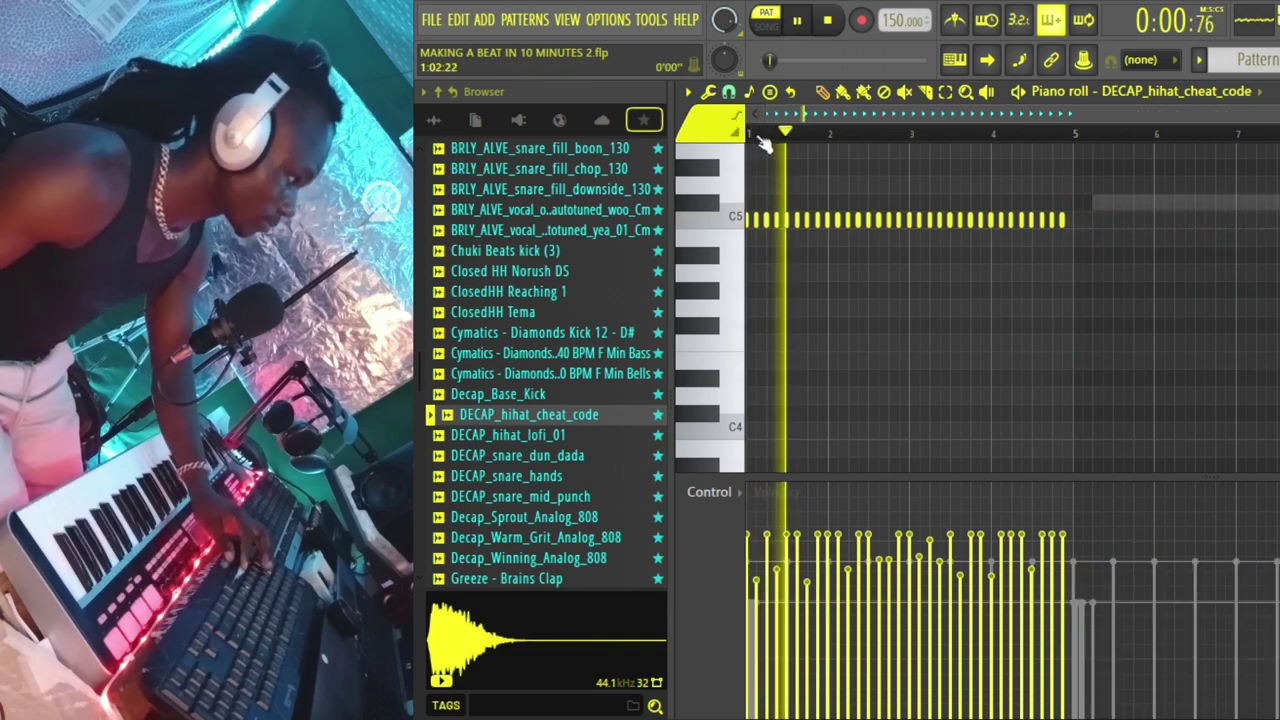
- Remove hi-hat hits near the ends of bars 1, 2 and 3 to leave gaps in the rhythm
key(space)
scroll(826, 145, up, 2)
scroll(815, 128, up, 1)
key(space)
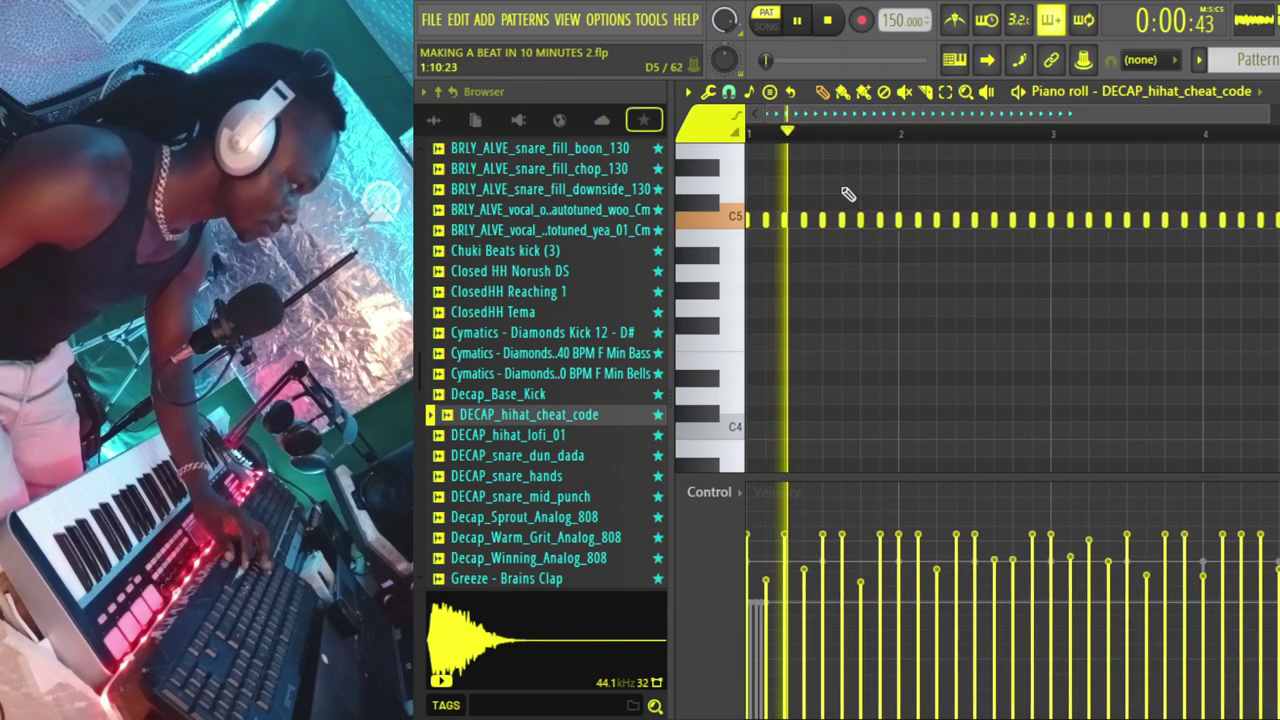
key(space)
right_click(866, 224)
key(space)
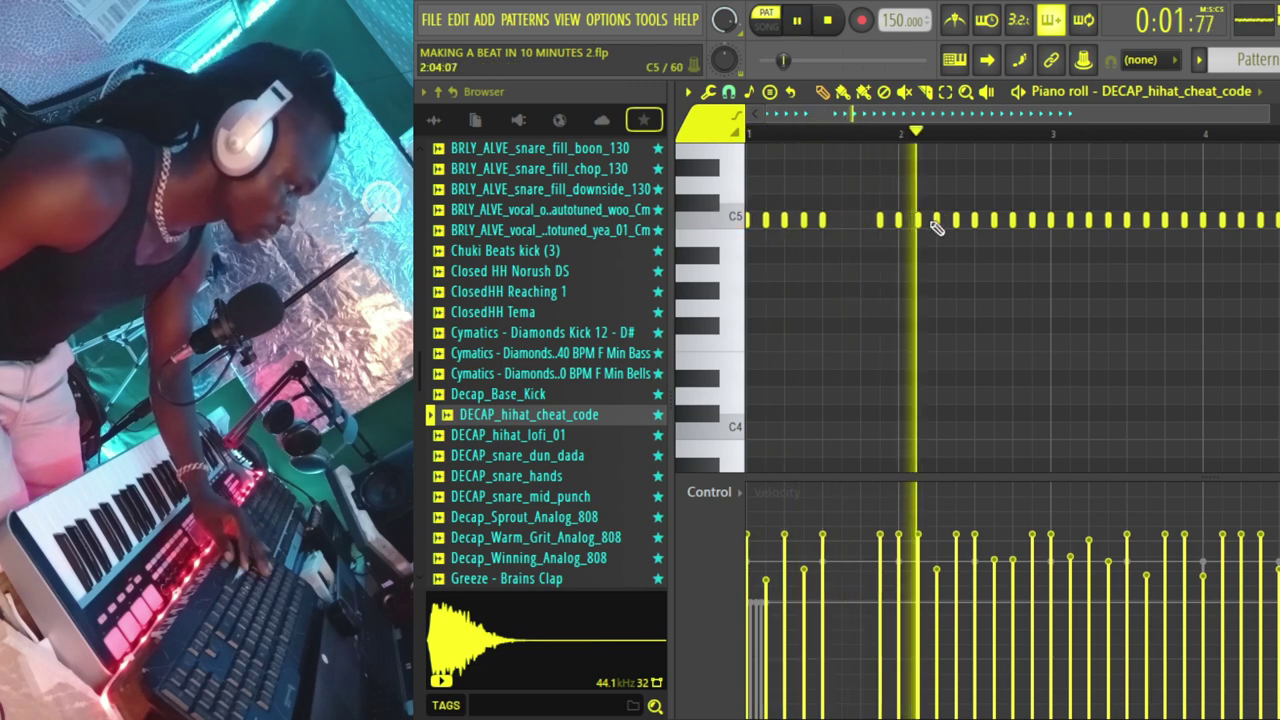
right_click(1010, 221)
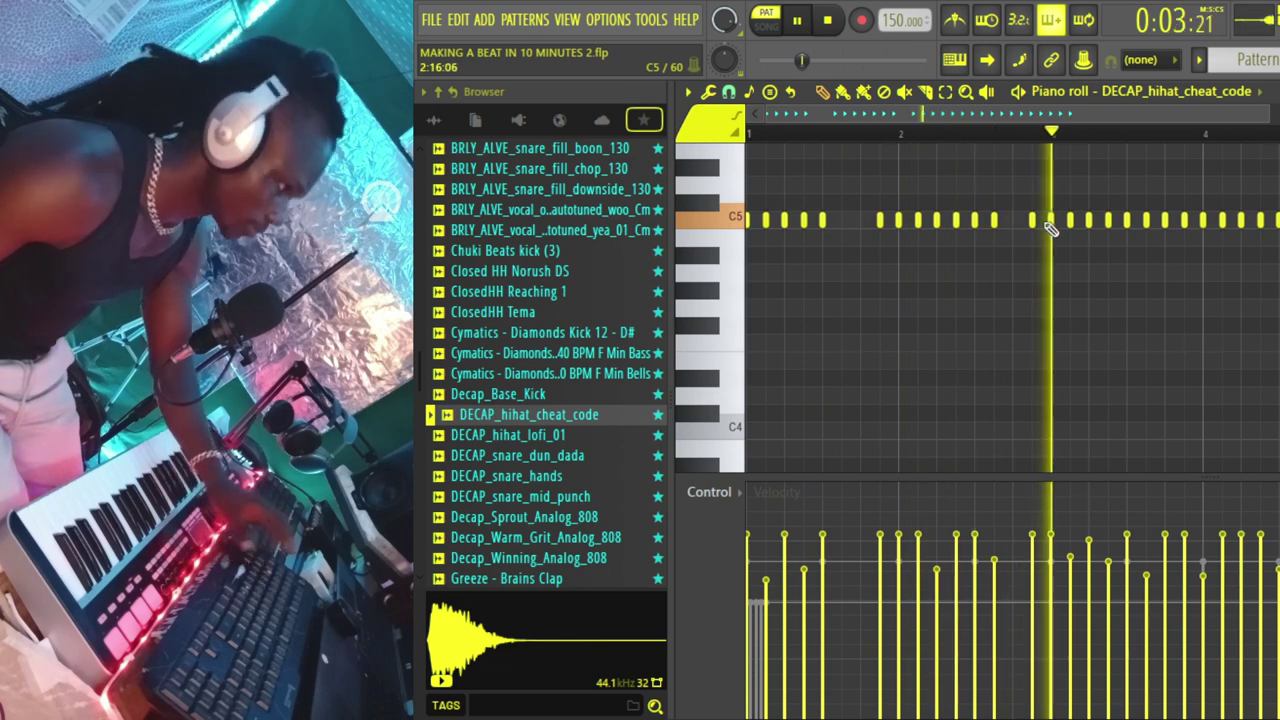
right_click(1185, 221)
right_click(1166, 221)
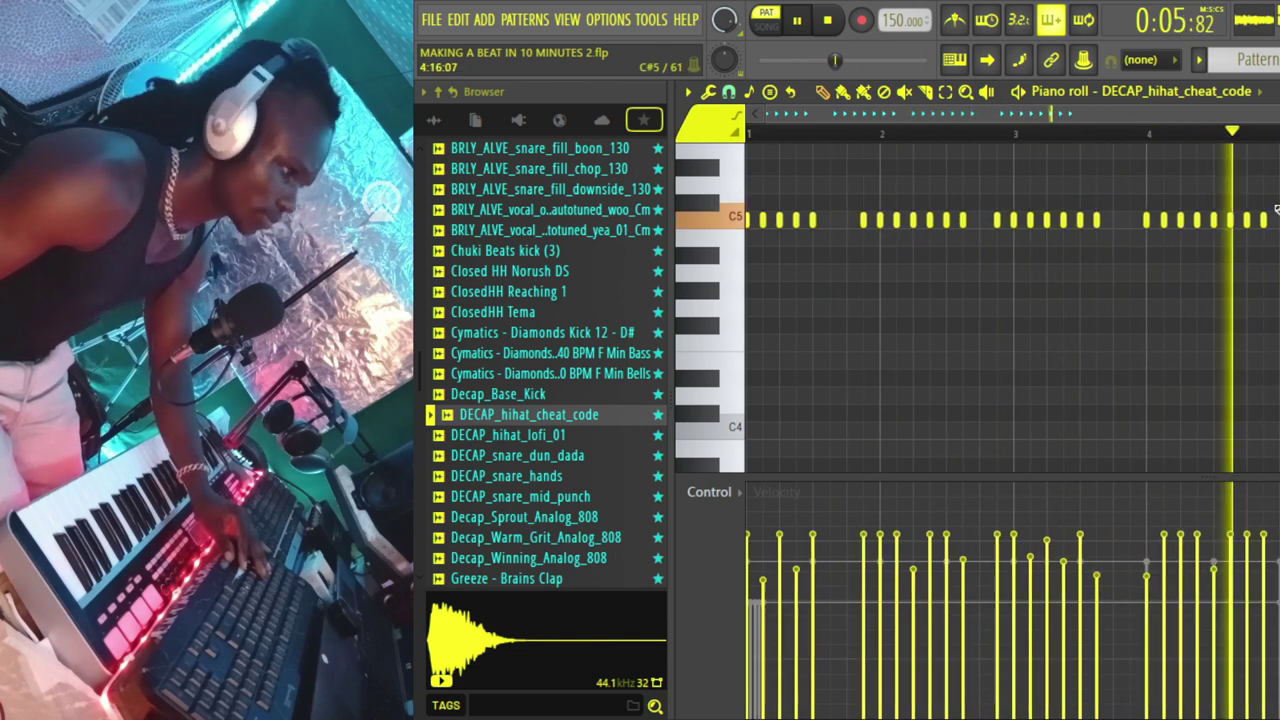
- Lower the last three hi-hat notes of bar 4 in pitch, one to A4 and two to G4
key(space)
scroll(1228, 140, up, 3)
scroll(1230, 150, up, 1)
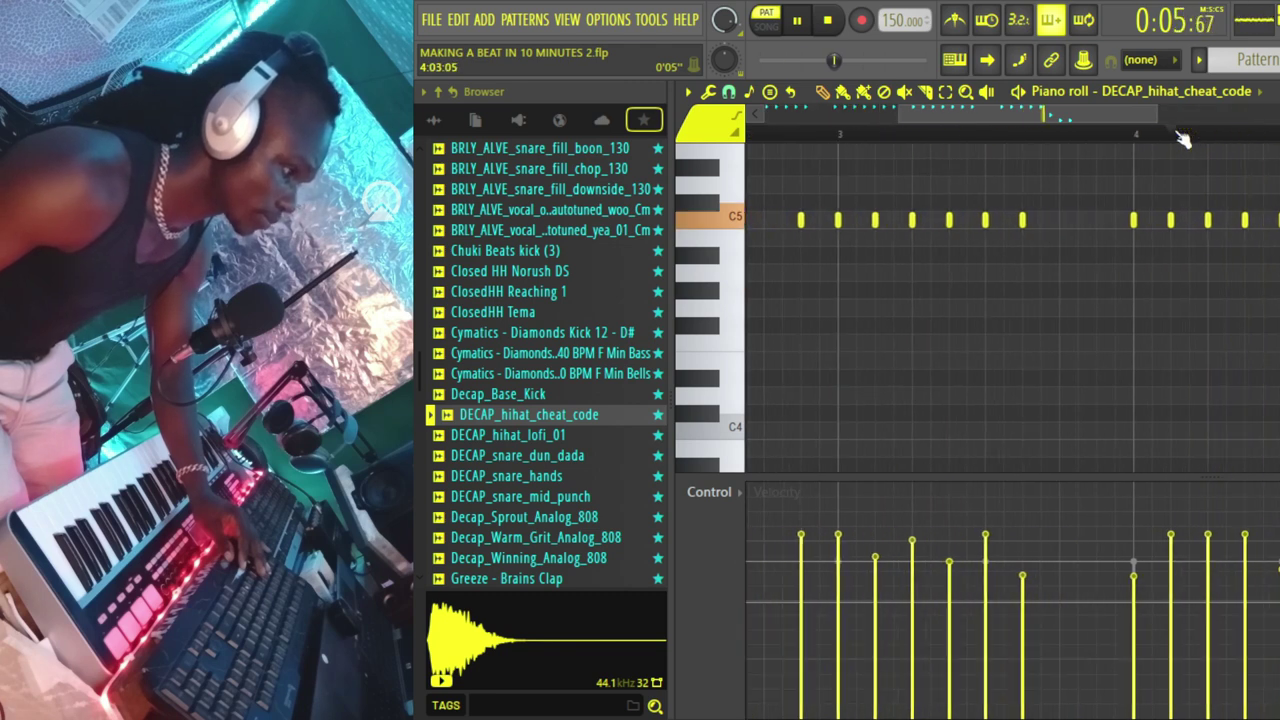
scroll(1182, 139, down, 3)
key(space)
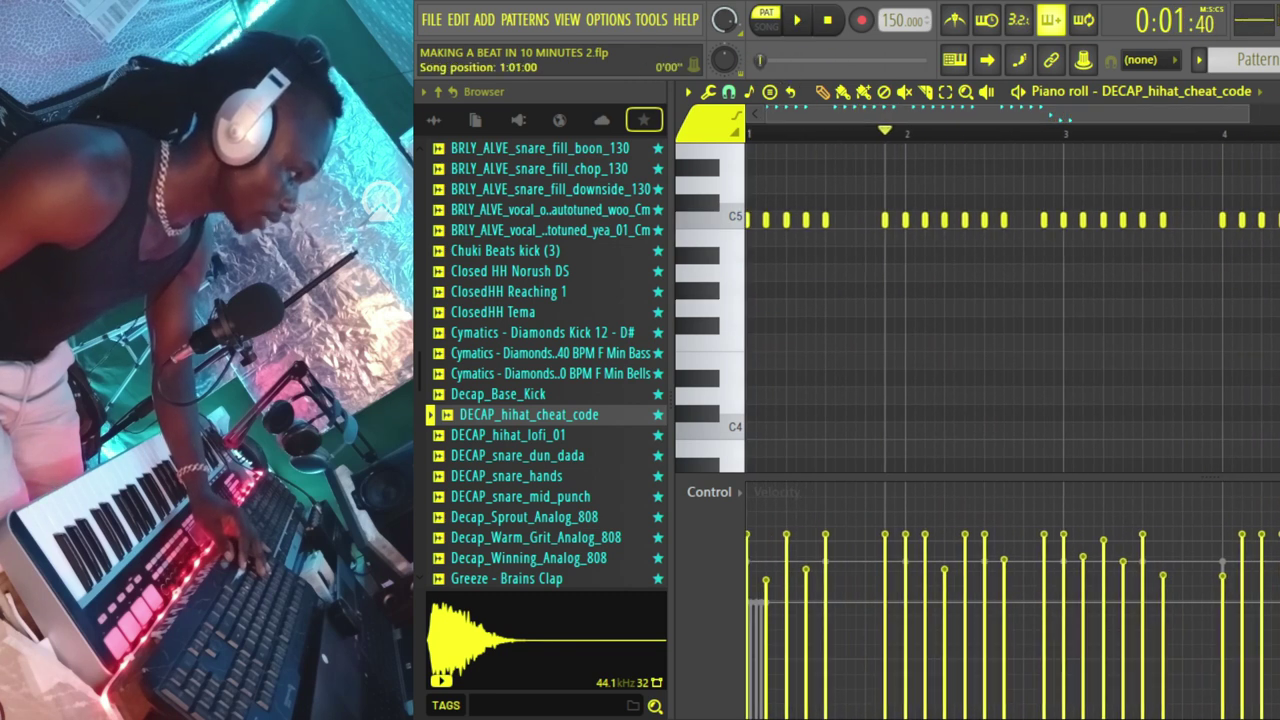
- Lengthen the last C5 hi-hat note of bar 3 across the gap and chop it into a rapid roll
key(space)
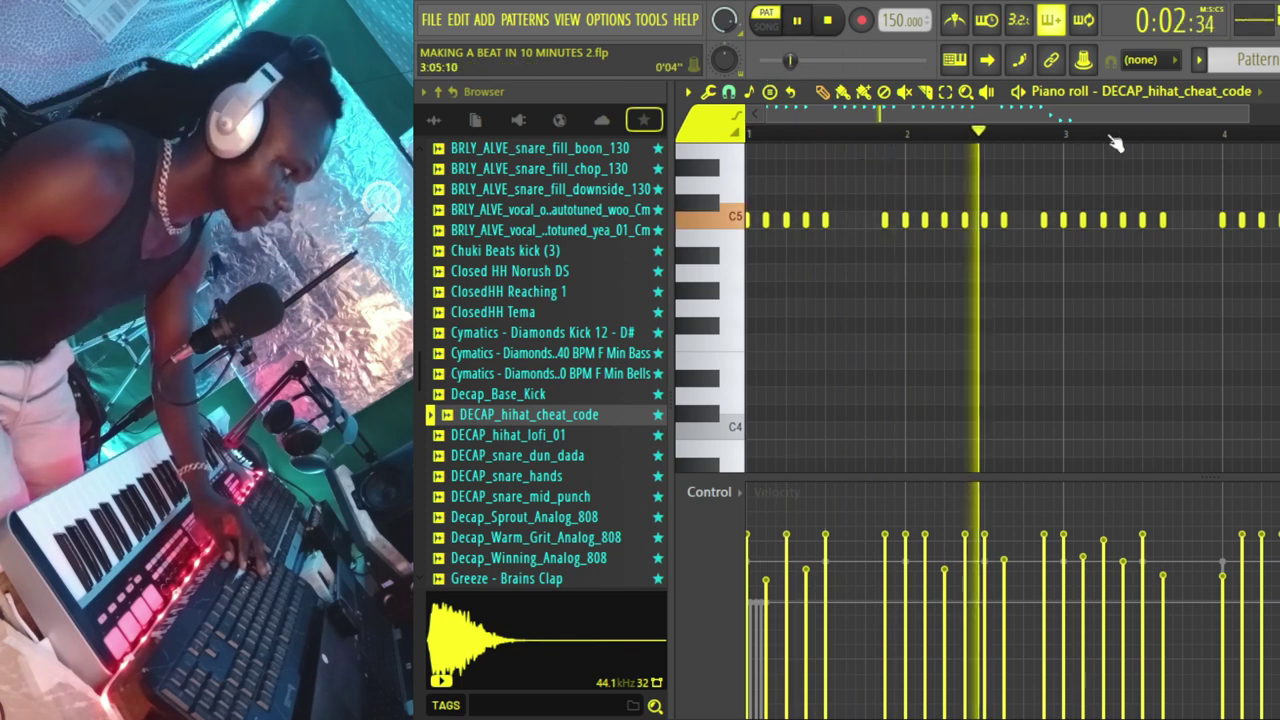
scroll(1148, 140, up, 2)
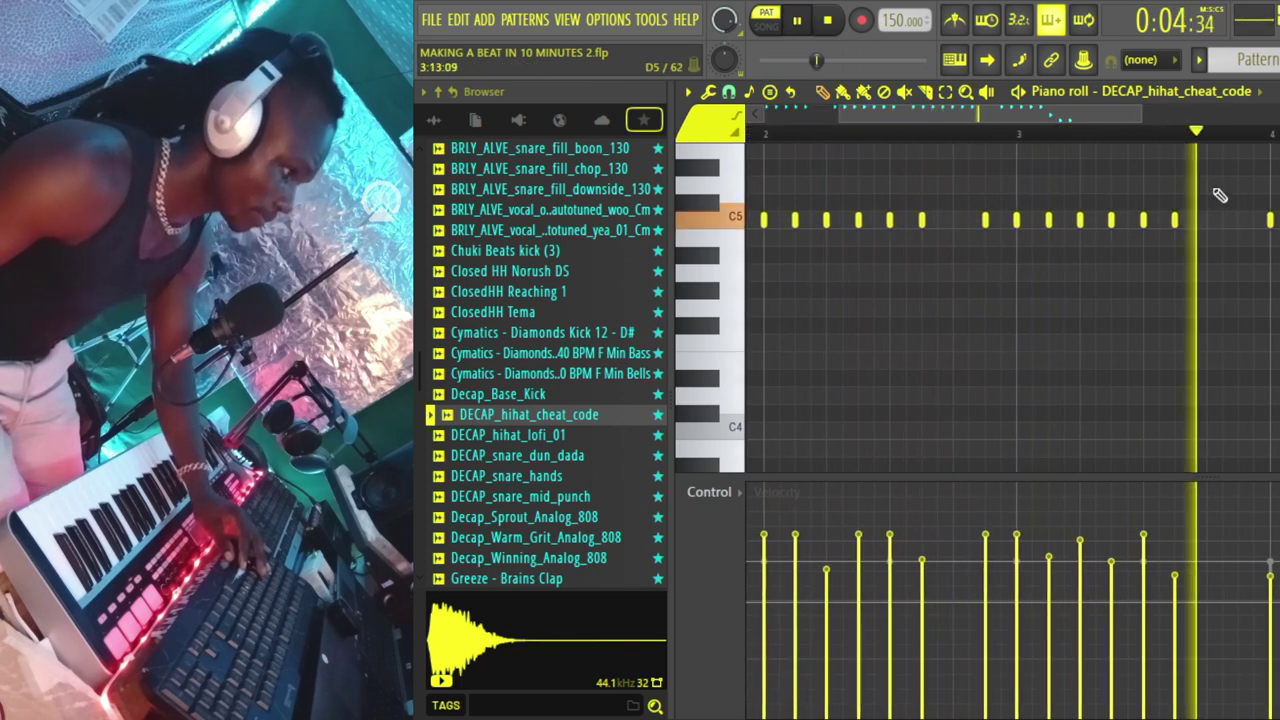
key(space)
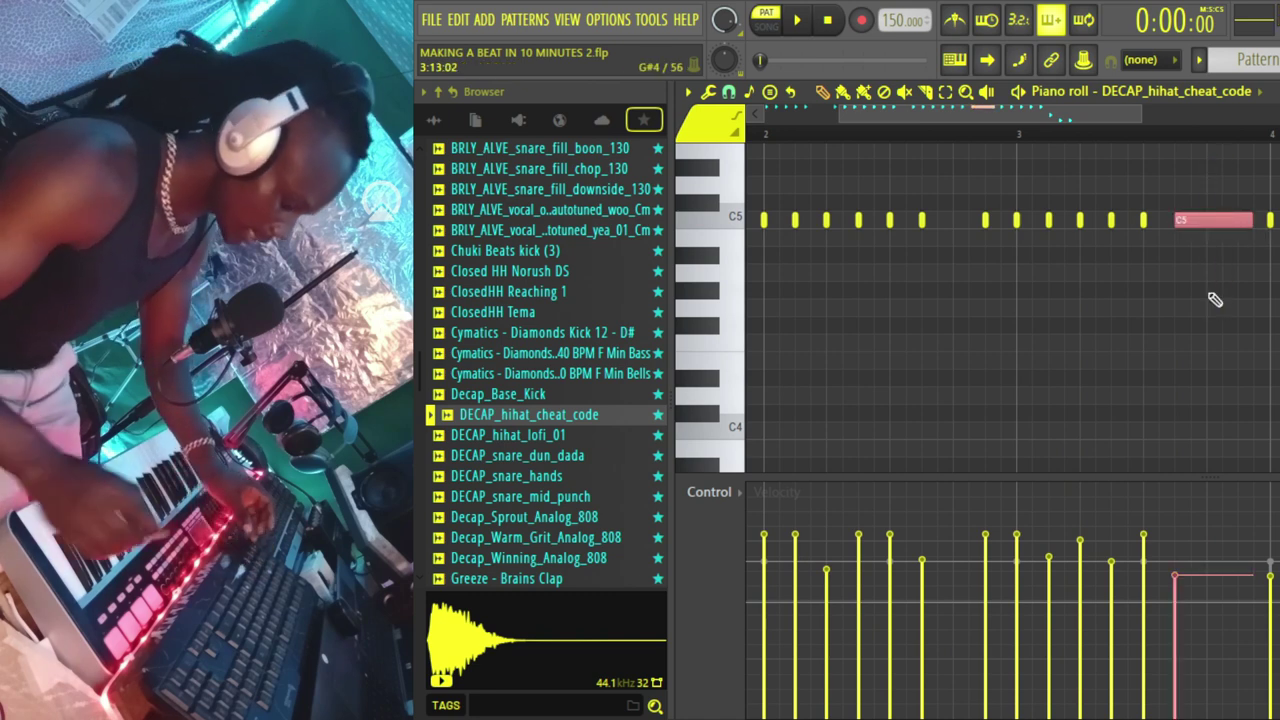
key(space)
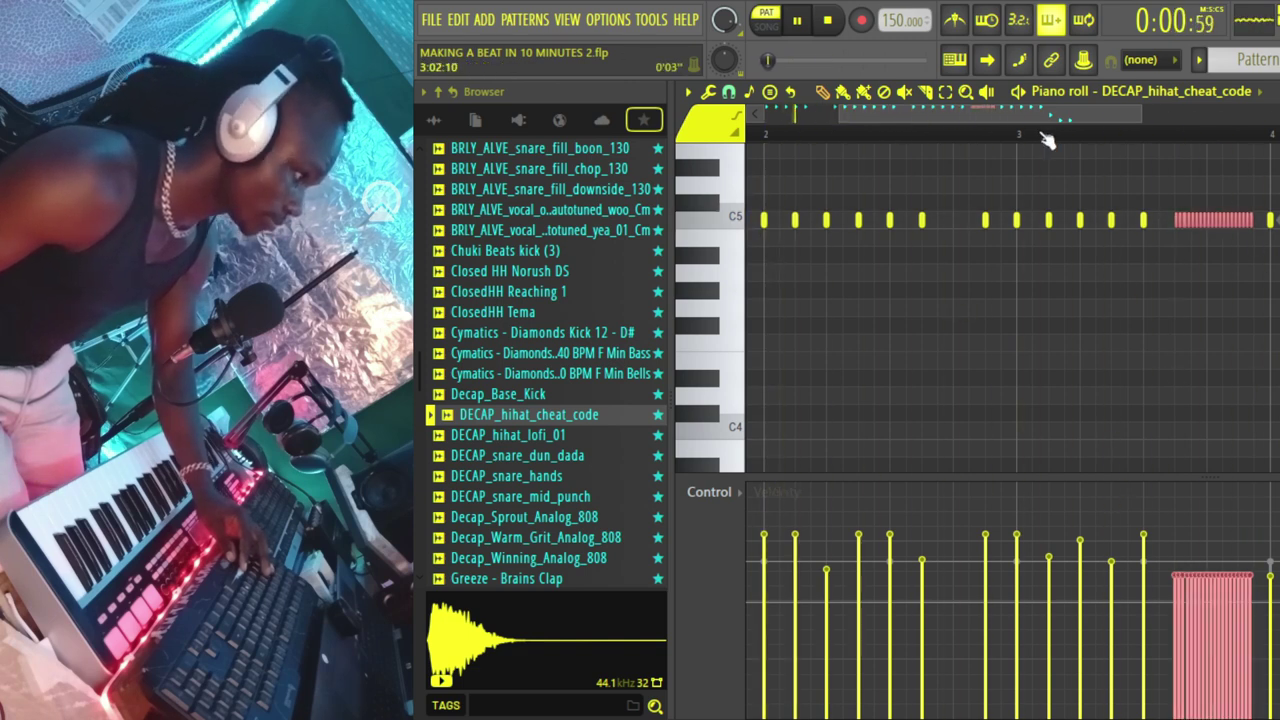
- Delete the first hits of the bar 3 hi-hat roll and shape the remaining hits' velocities into a dip
scroll(1046, 140, down, 2)
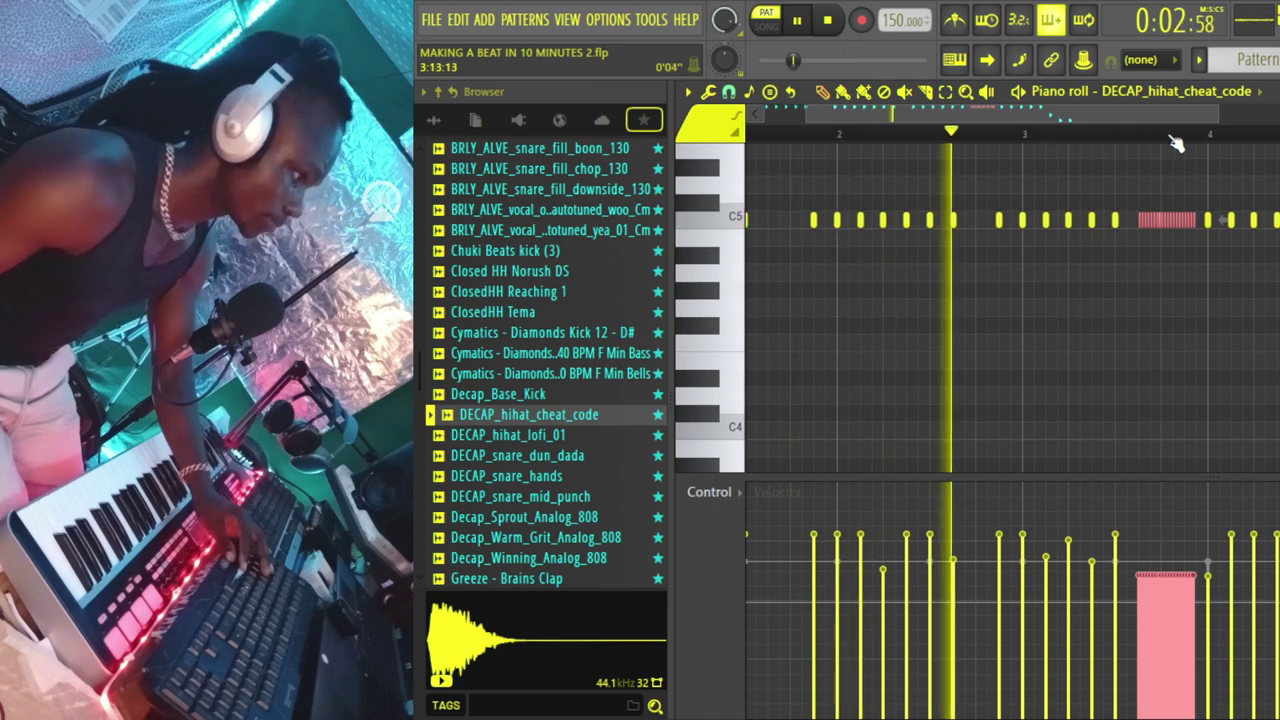
scroll(1176, 143, up, 3)
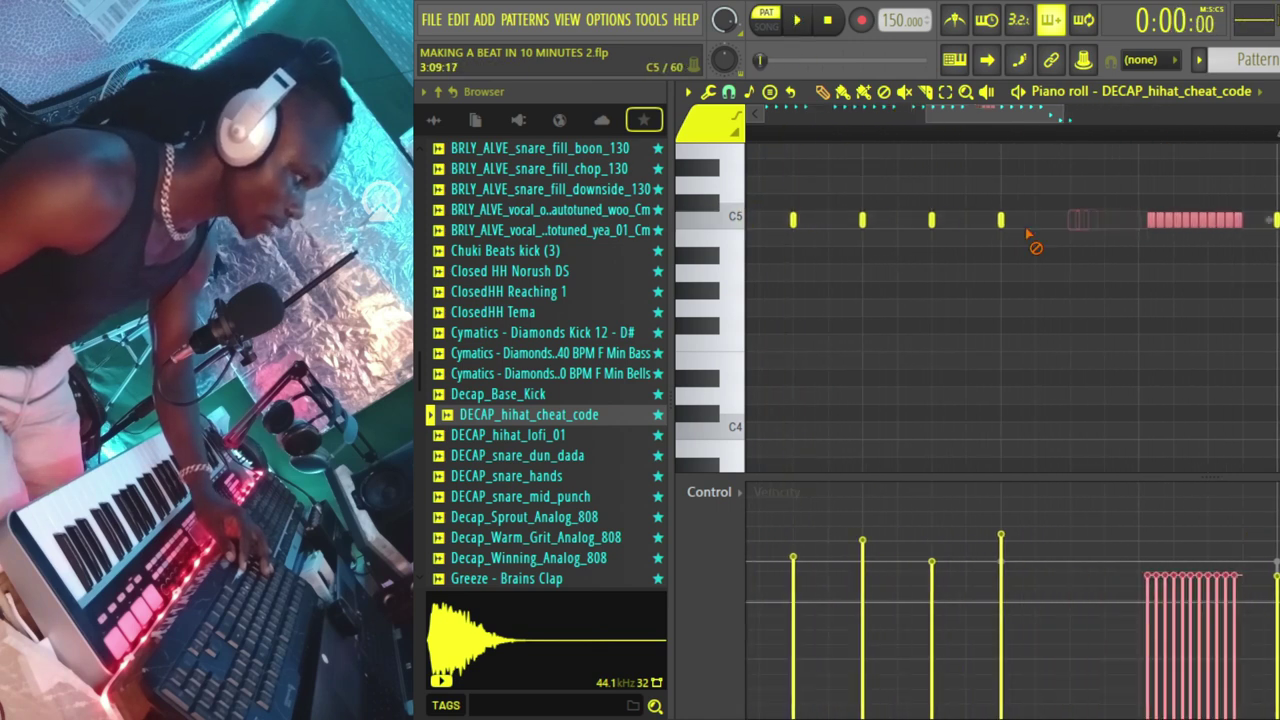
scroll(1100, 160, up, 3)
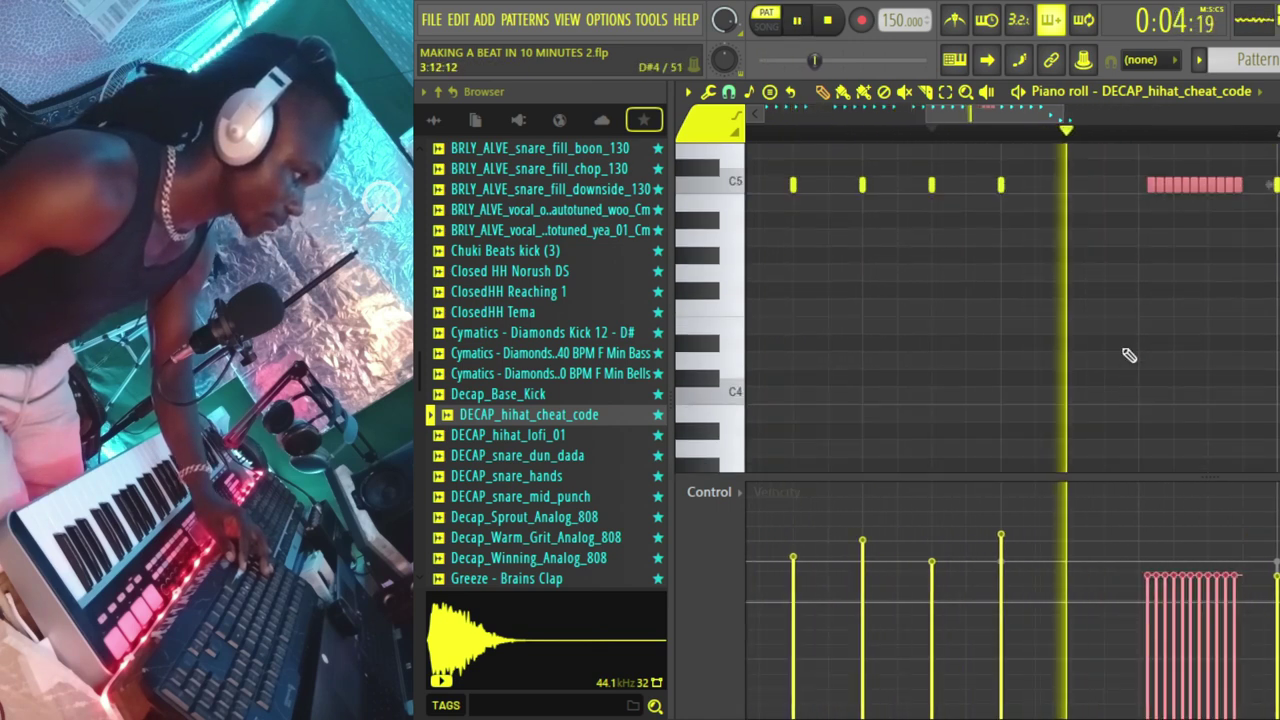
scroll(1093, 147, down, 3)
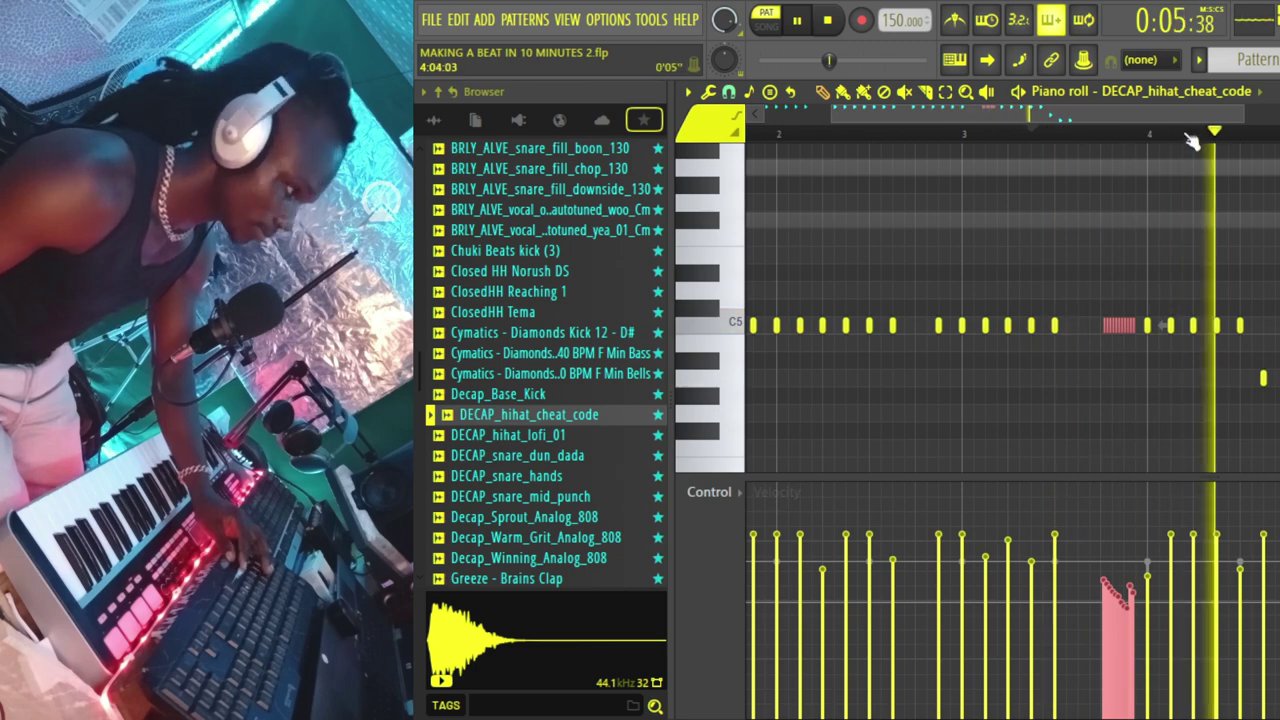
scroll(1192, 137, down, 3)
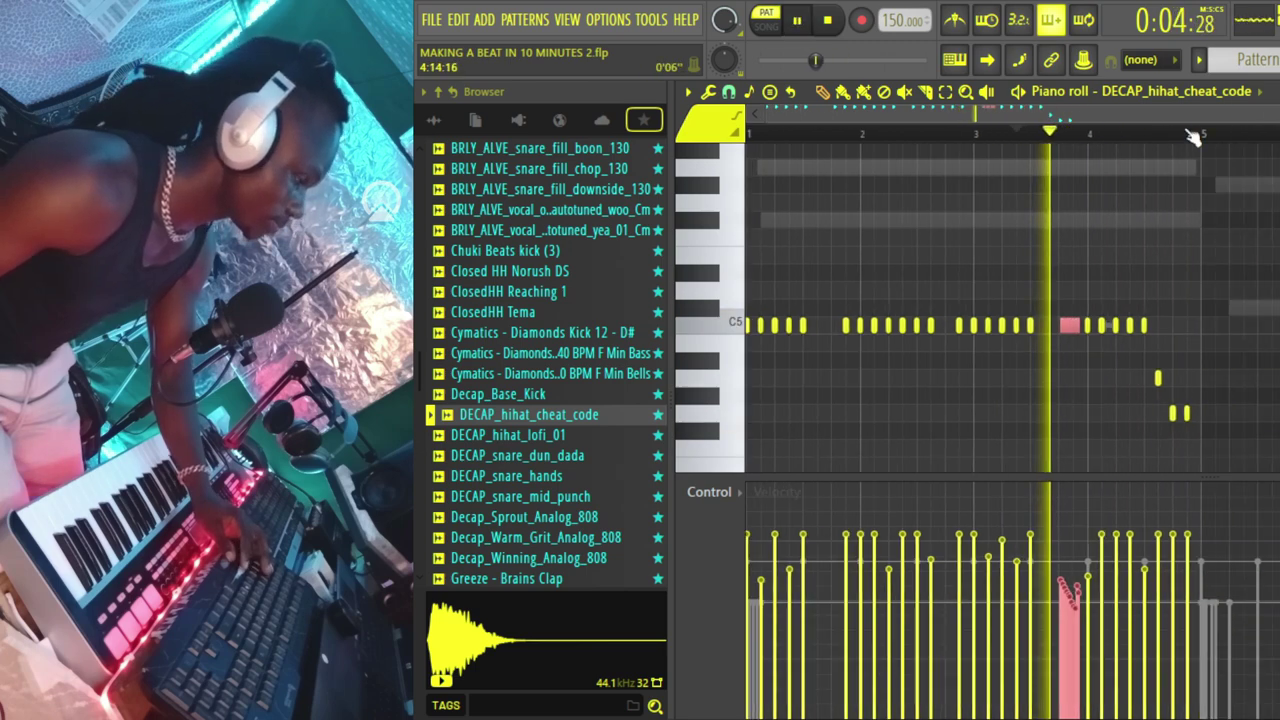
- Duplicate the whole four-bar hi-hat pattern so it repeats from bar 5, and play it back
key(ctrl+a)
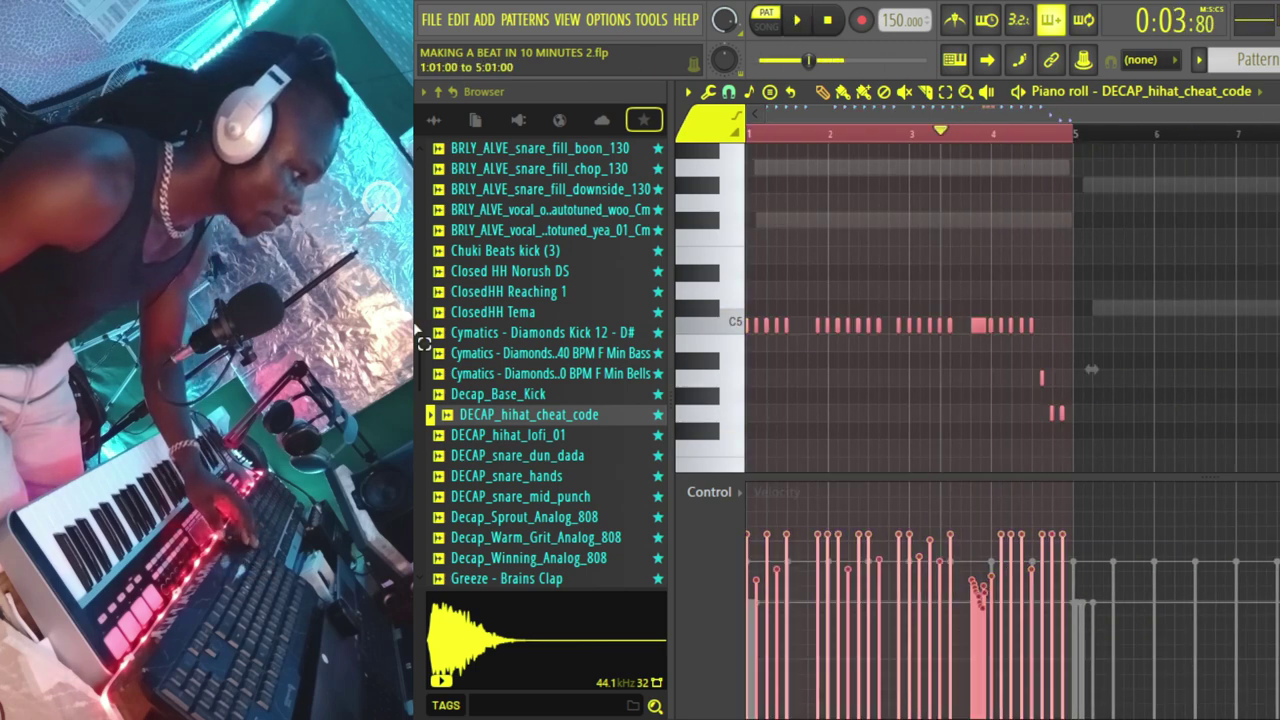
key(ctrl+b)
key(space)
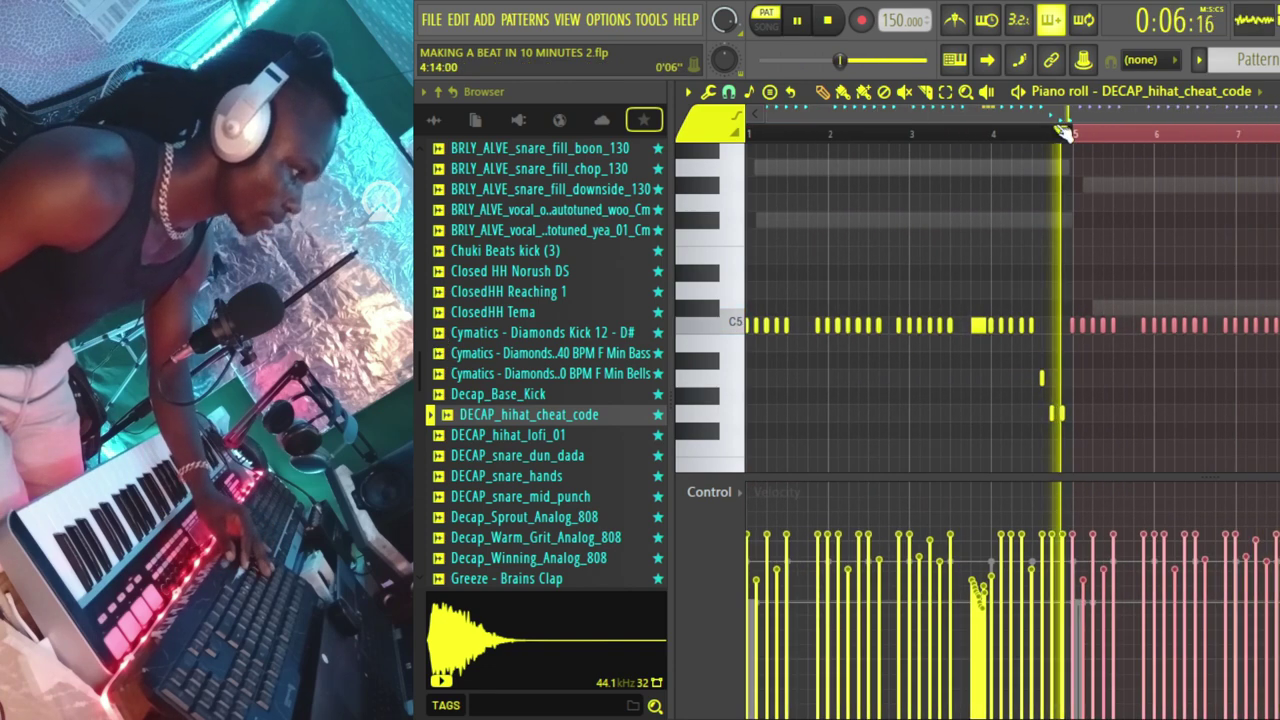
key(space)
key(space)
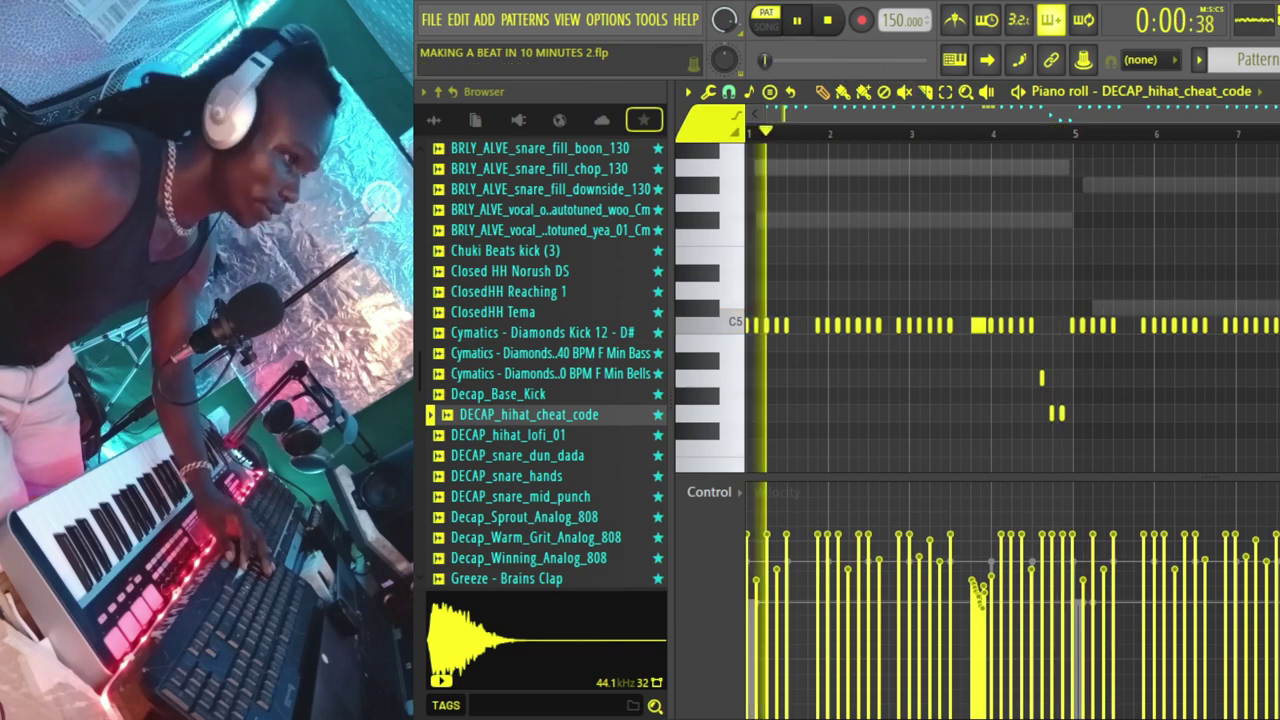
- Close the hi-hat piano roll and open the one for the Greeze - Expert Snare channel
click(1272, 92)
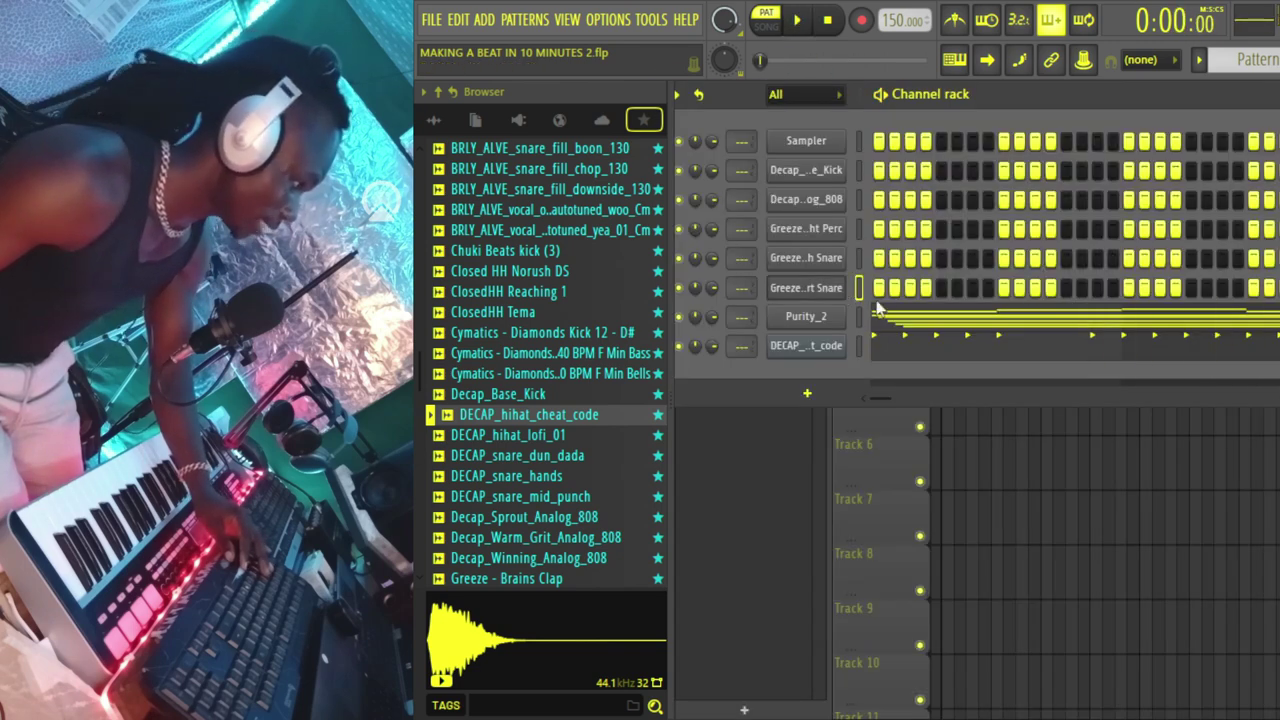
key(F7)
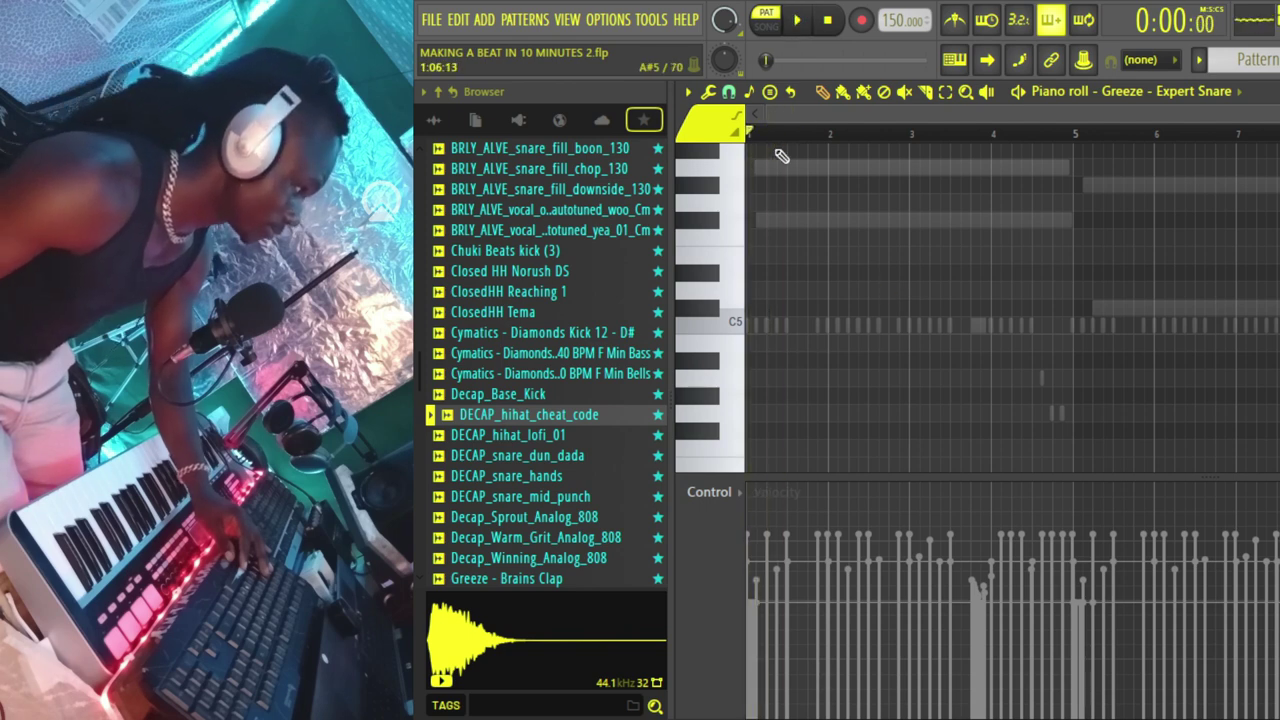
scroll(780, 175, up, 3)
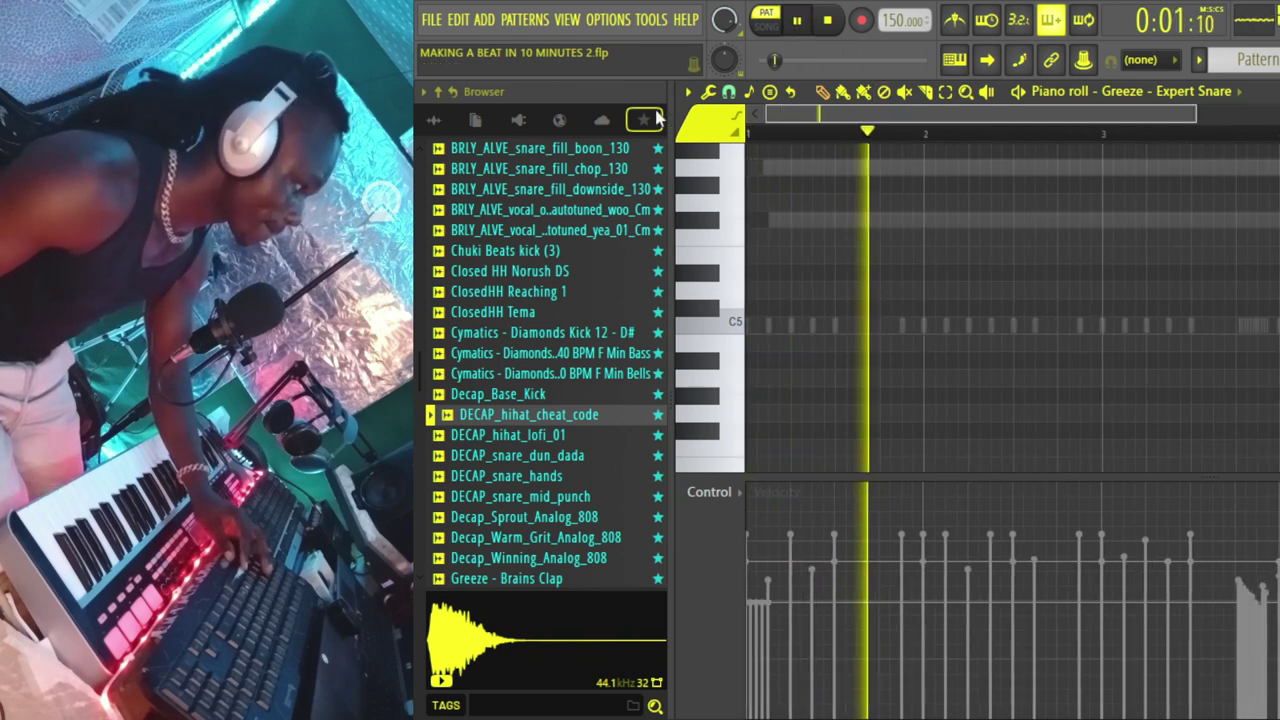
- Place a C5 snare hit on beat 3 of each bar through bar 8 during playback
click(837, 326)
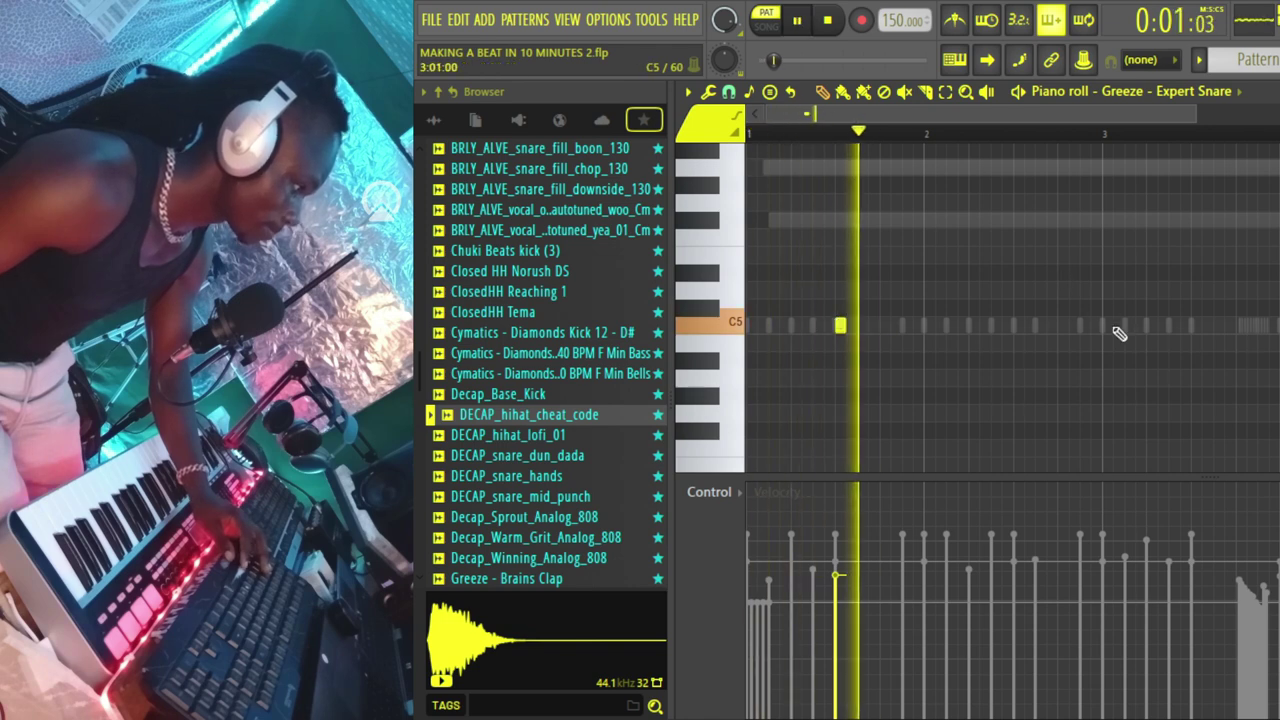
click(1018, 326)
click(1196, 326)
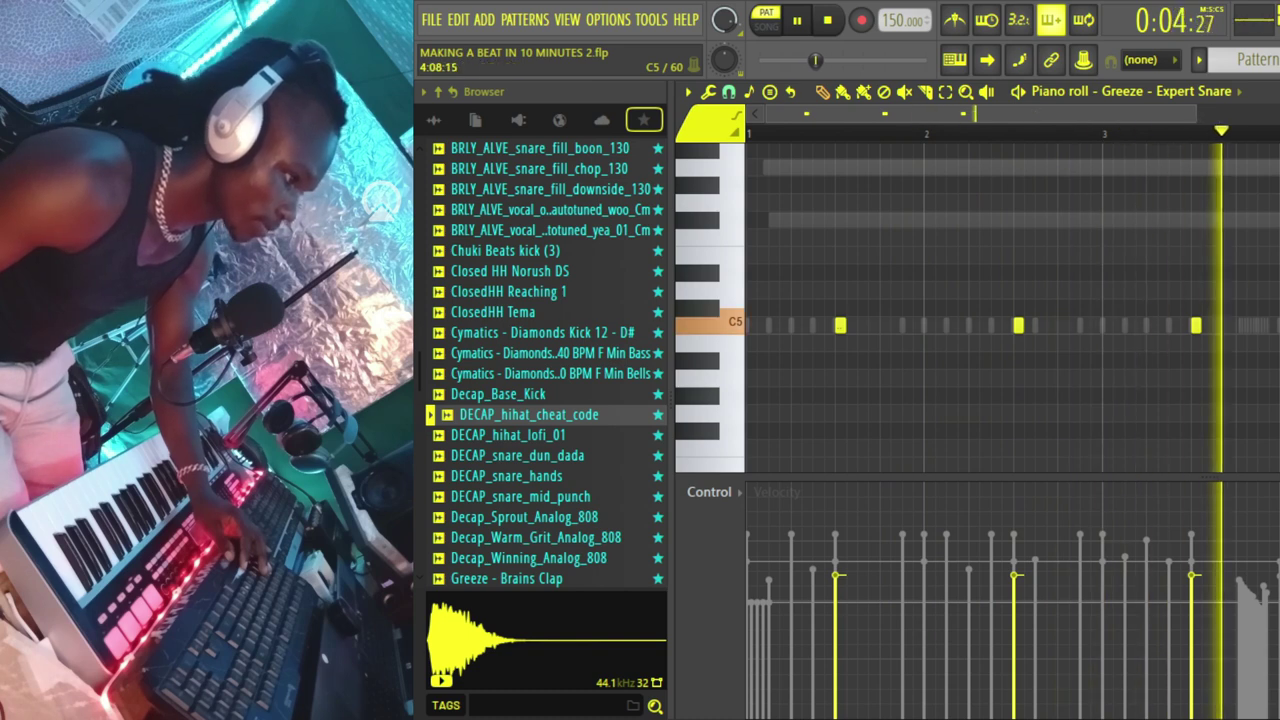
scroll(1000, 326, down, 2)
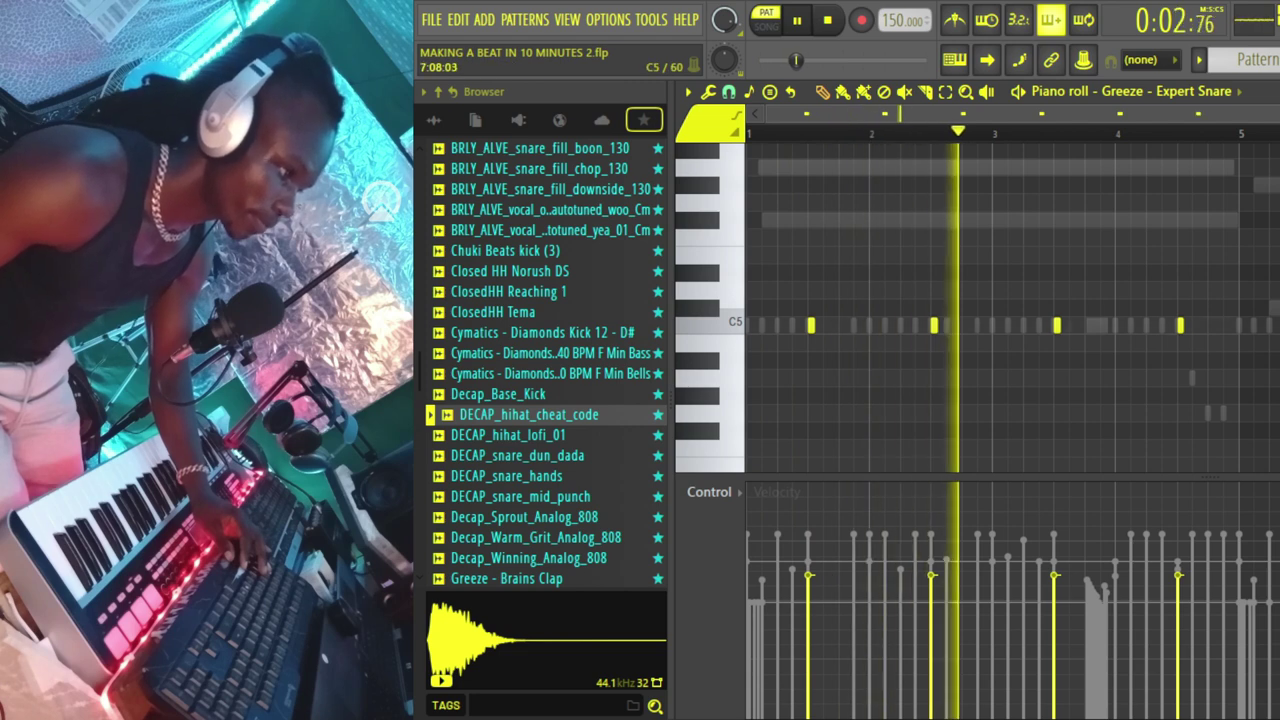
scroll(1000, 326, down, 1)
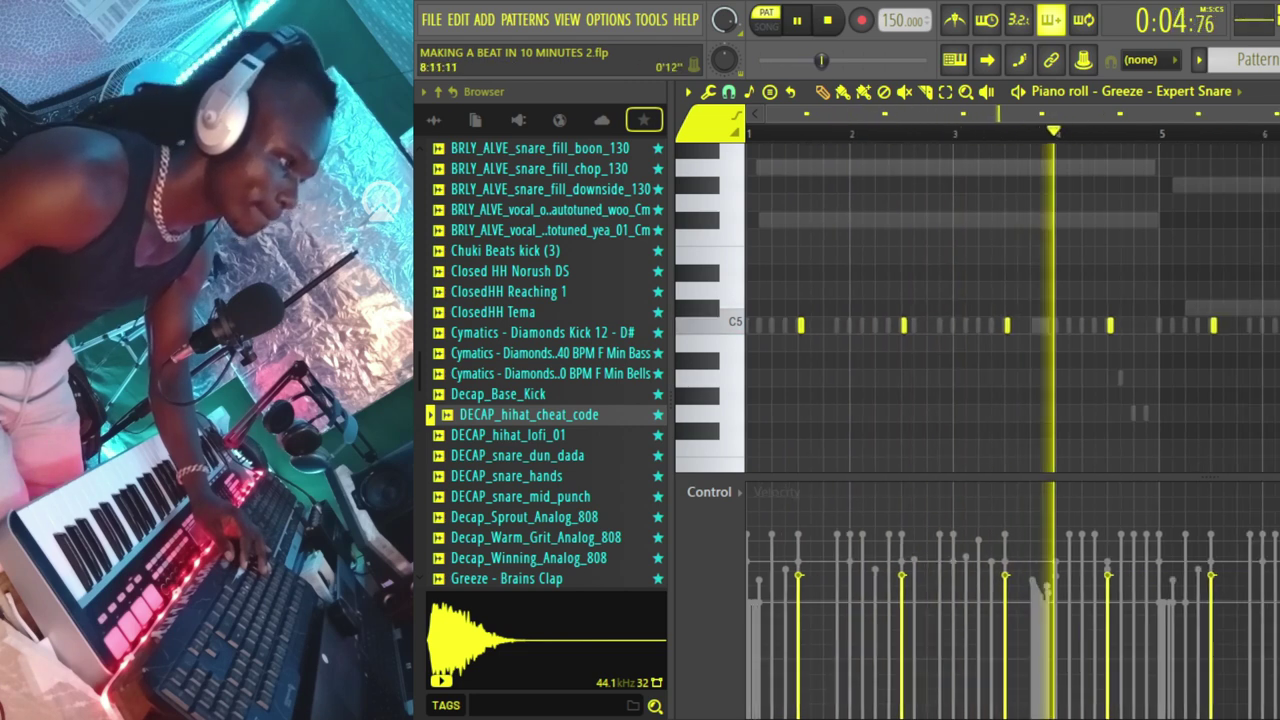
scroll(1000, 326, up, 2)
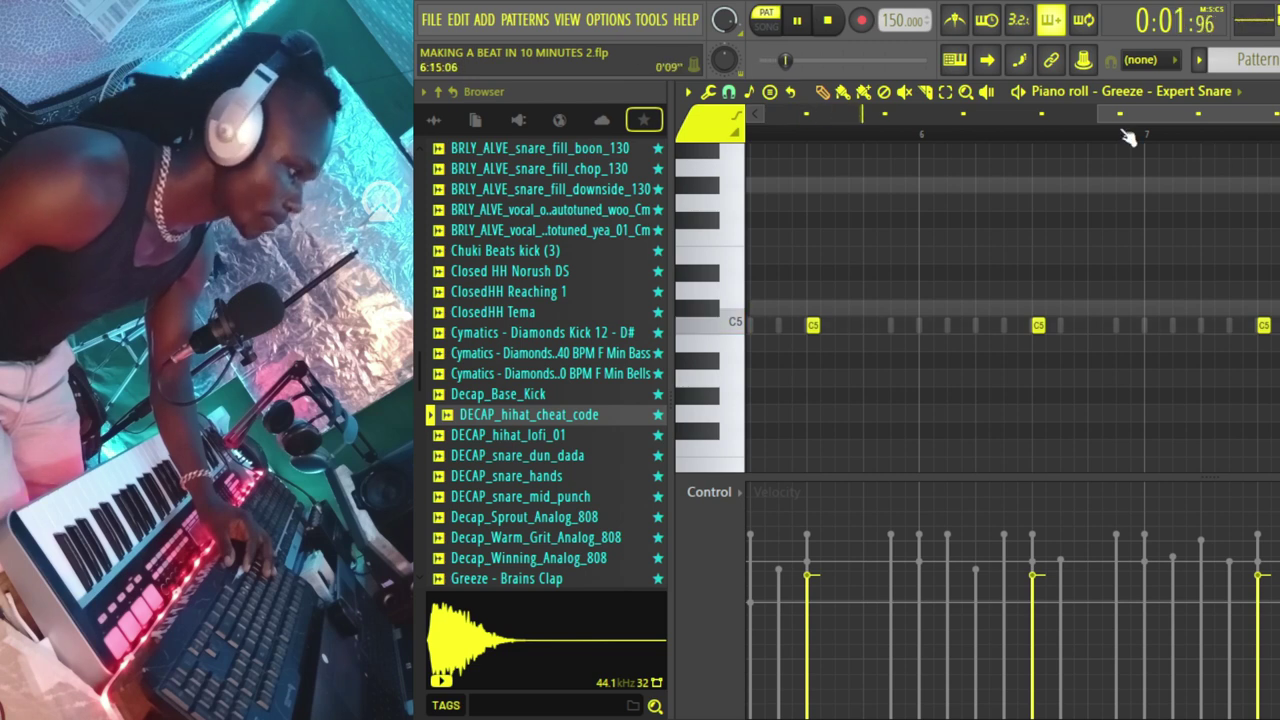
scroll(1128, 138, down, 3)
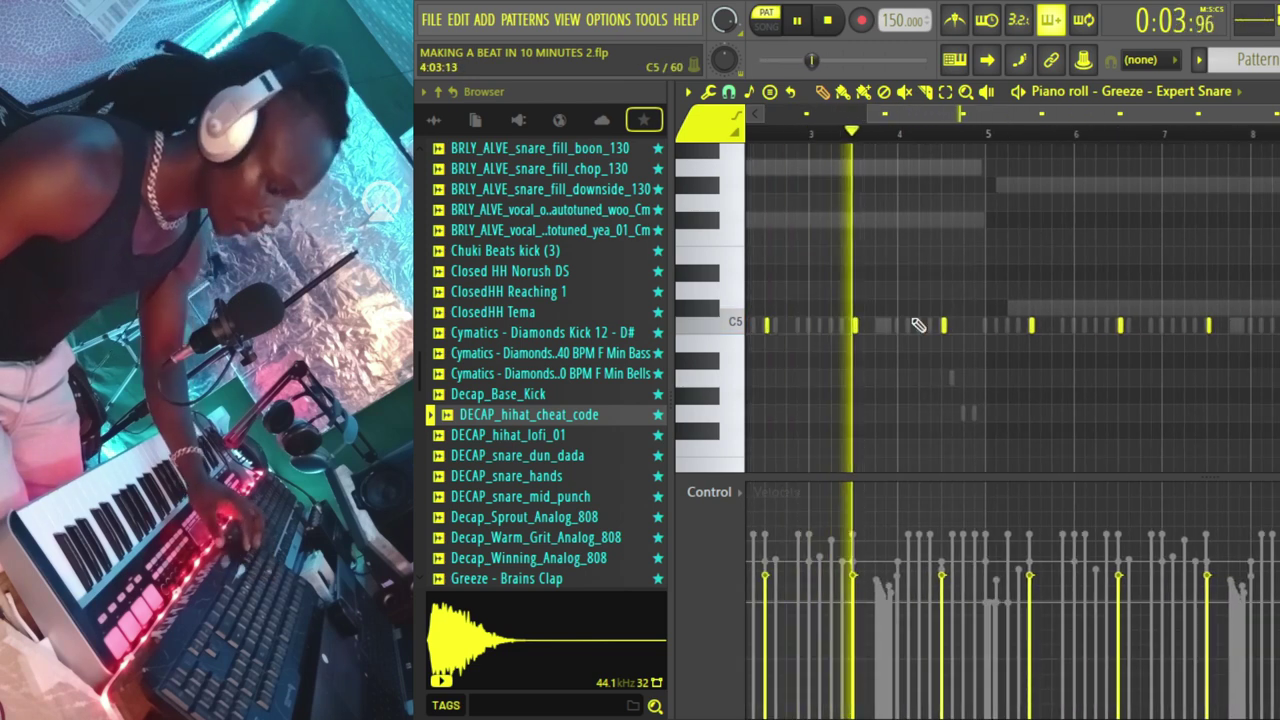
- Raise the velocity of all Greeze - Expert Snare notes together to a uniformly higher level
key(ctrl+a)
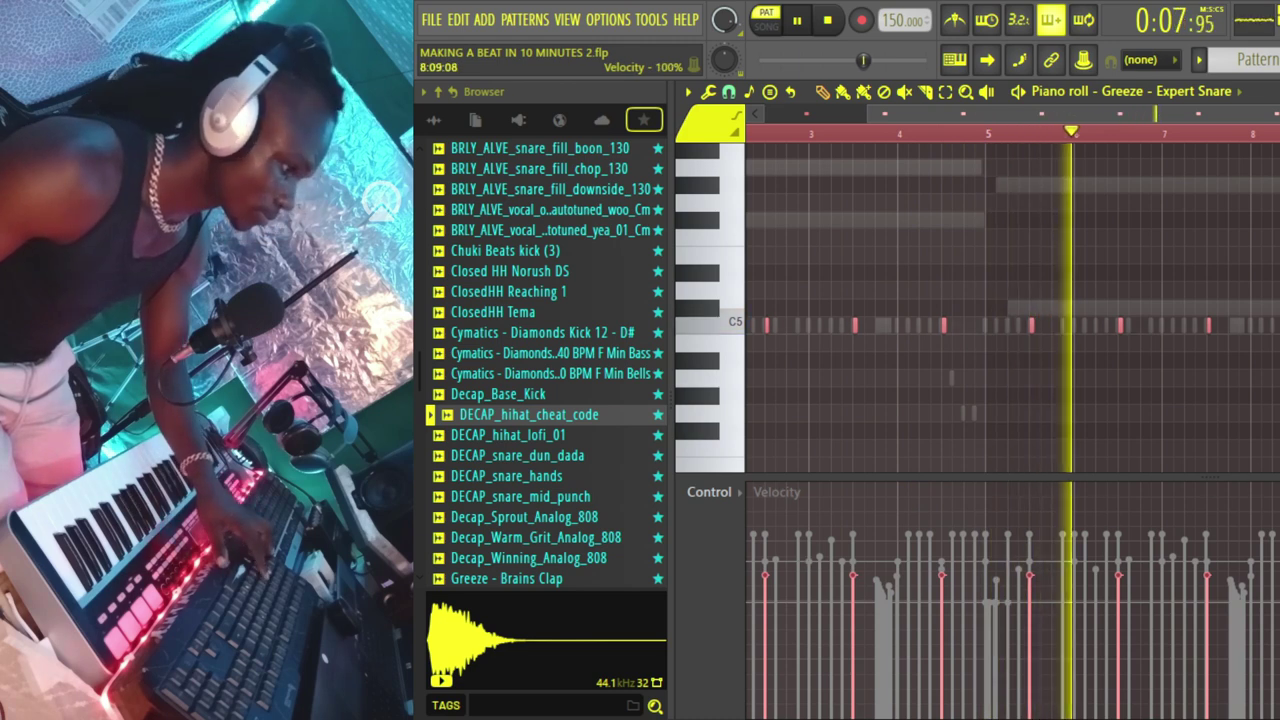
drag(1180, 535, 858, 545)
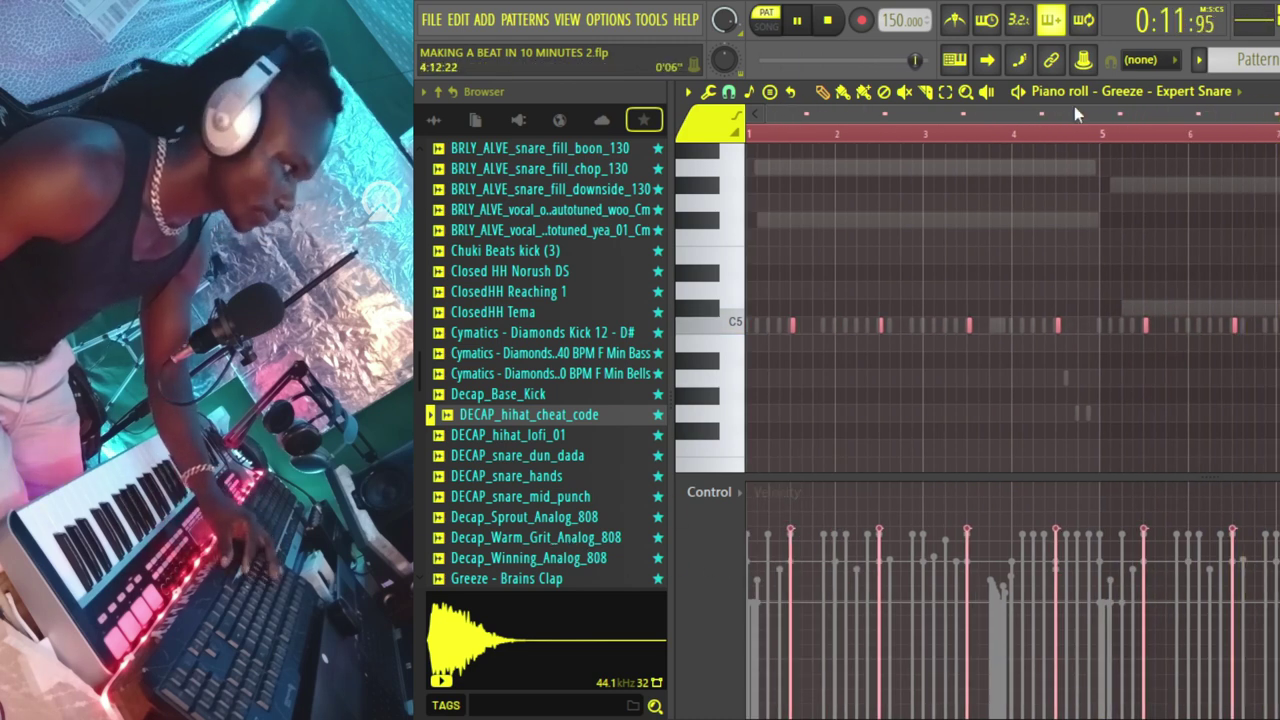
scroll(995, 167, up, 2)
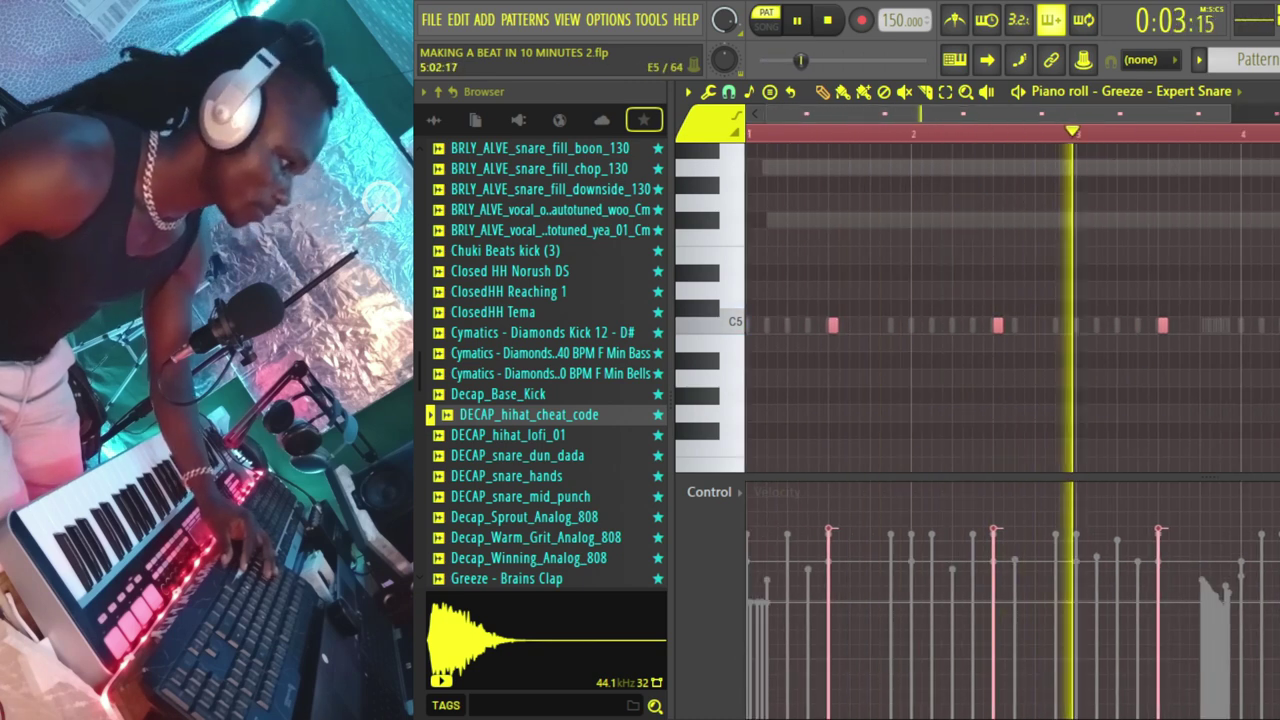
scroll(1010, 322, down, 1)
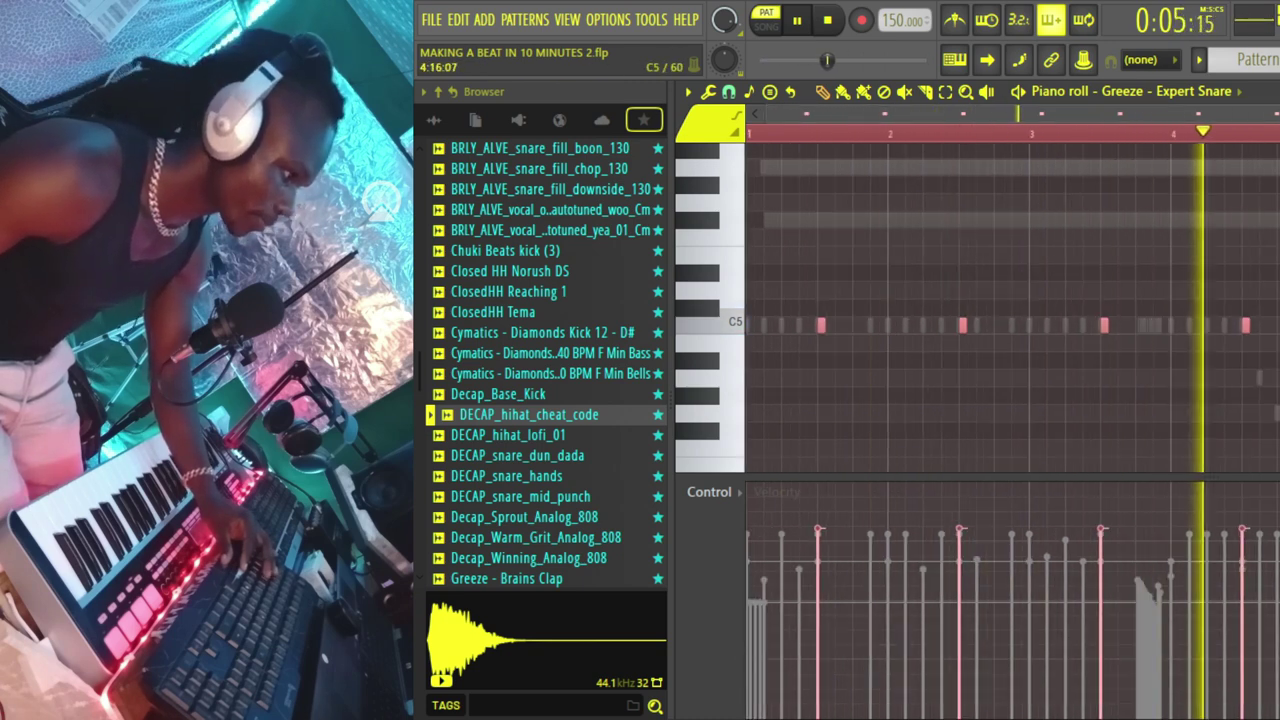
- Deselect the snare notes and add extra C5 hits at the start of bar 5 and on beat 2 of bar 7
key(ctrl+d)
scroll(1010, 322, down, 1)
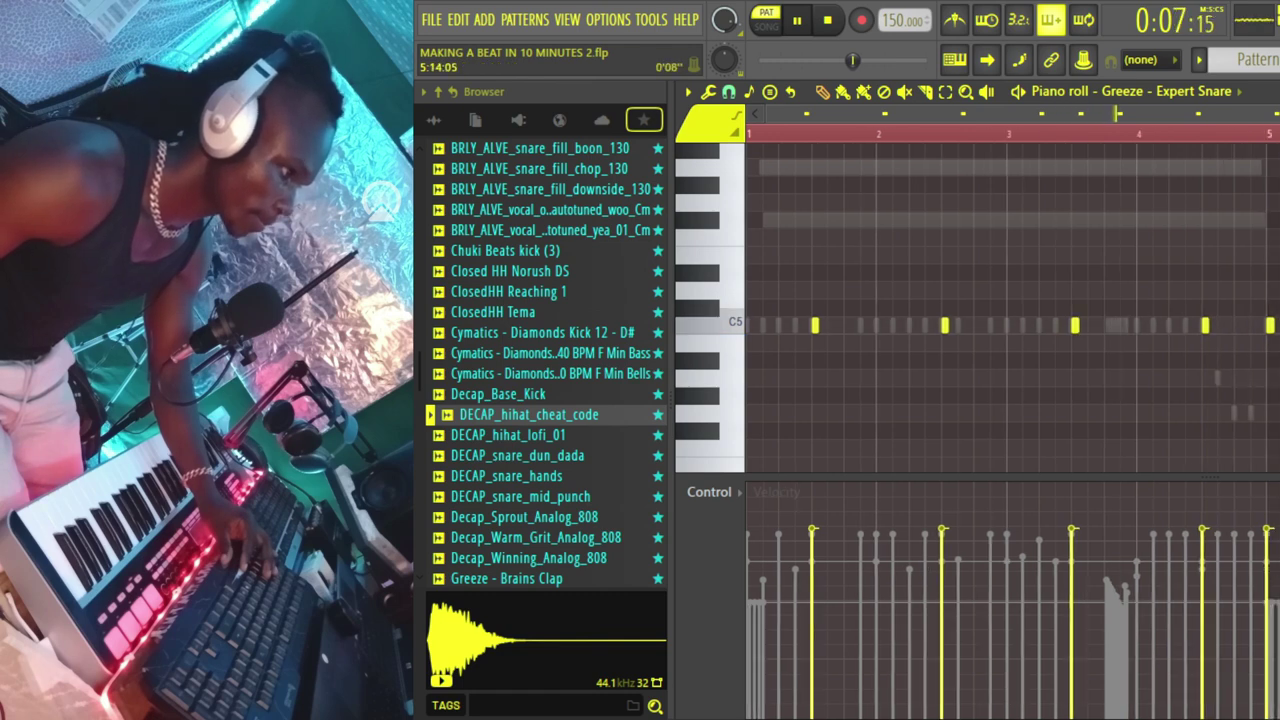
scroll(1010, 322, down, 1)
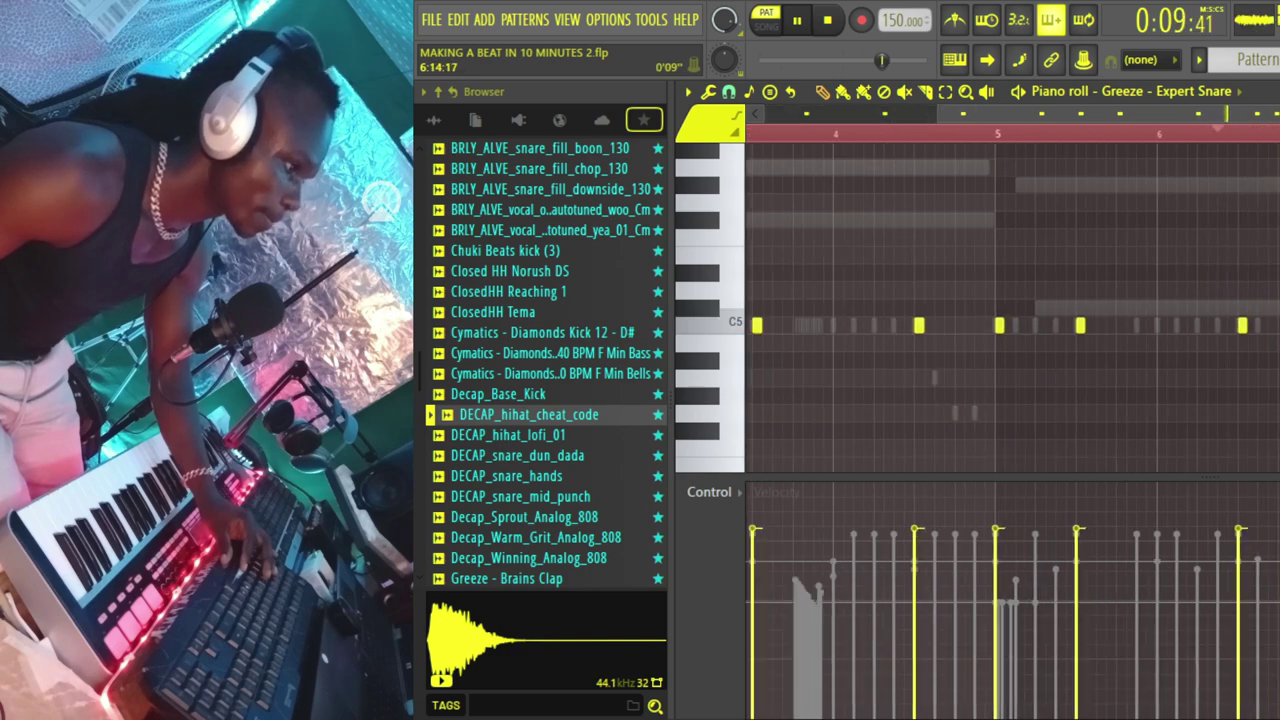
scroll(1010, 322, down, 1)
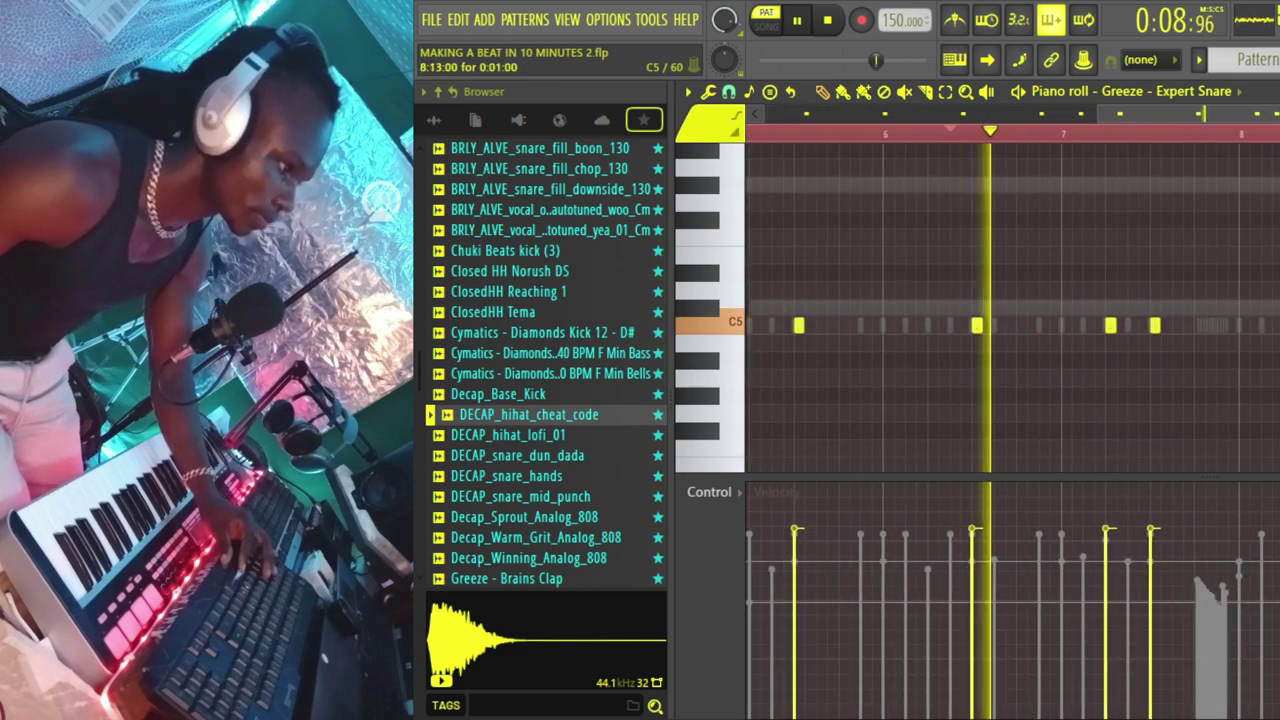
- Give the Greeze snare channel directly above Expert Snare the same pattern and set that channel's volume to 53% during playback
scroll(1010, 322, left, 4)
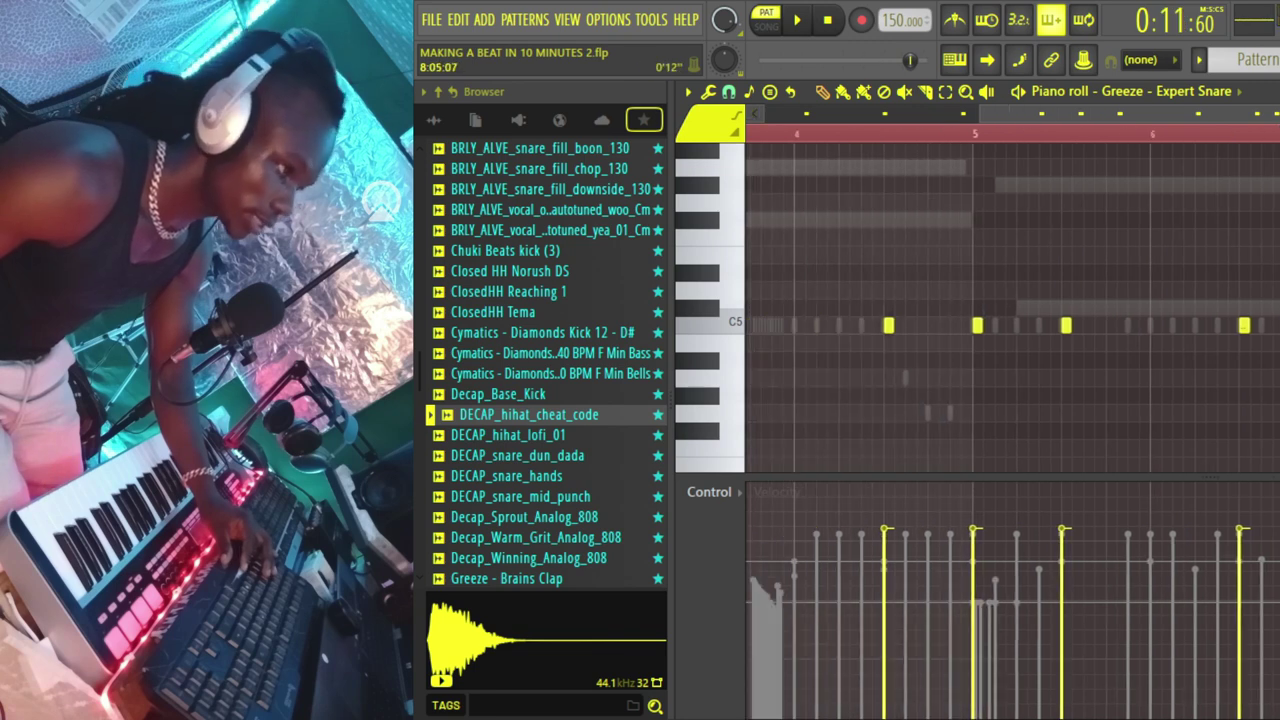
scroll(1010, 322, right, 2)
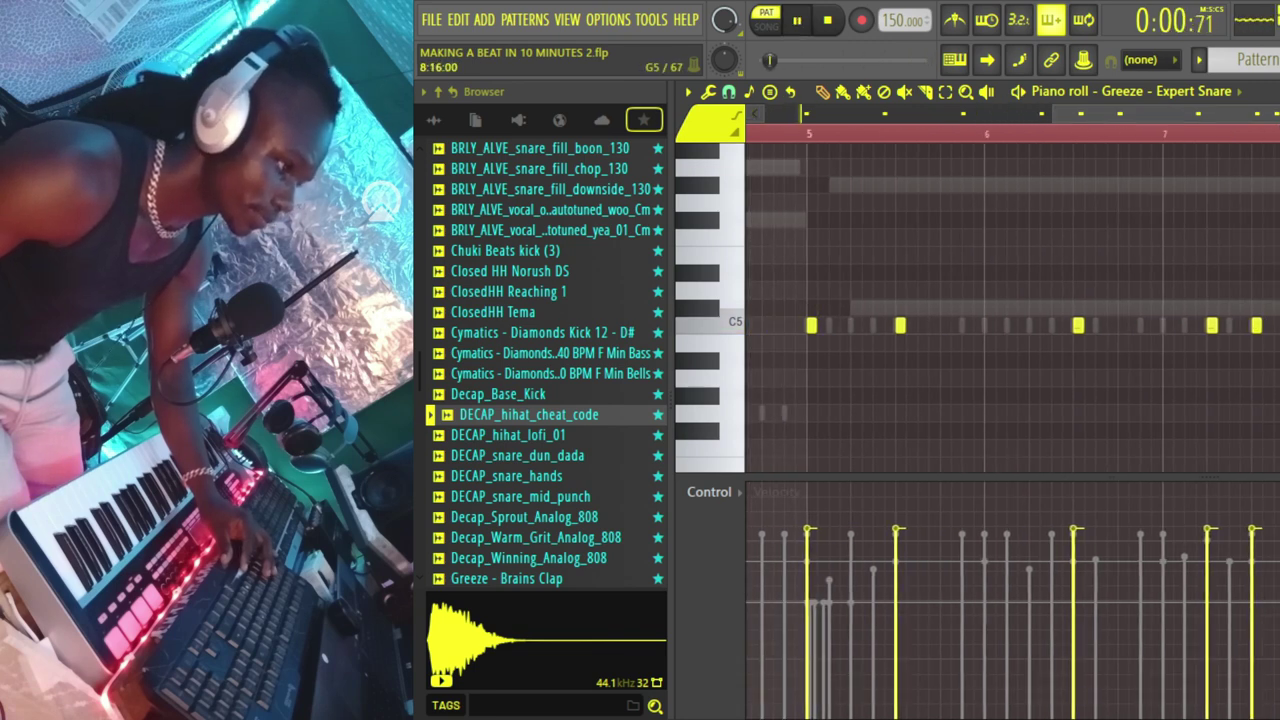
key(F6)
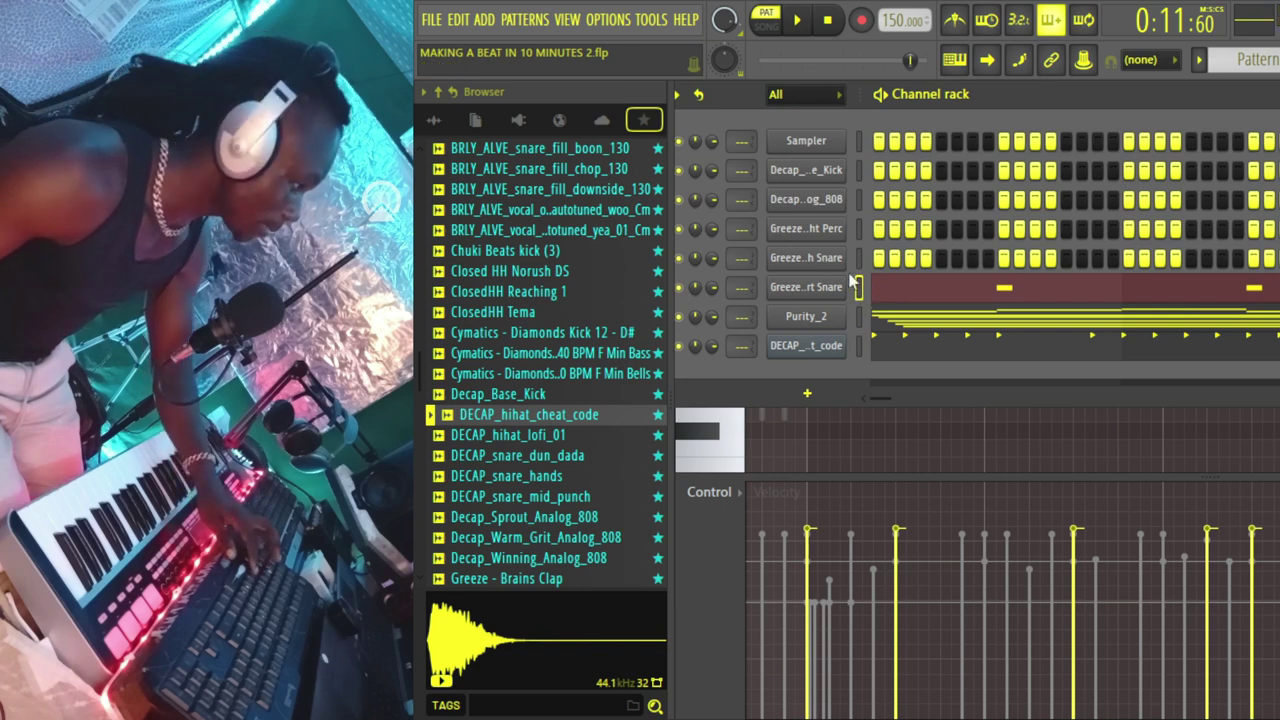
key(space)
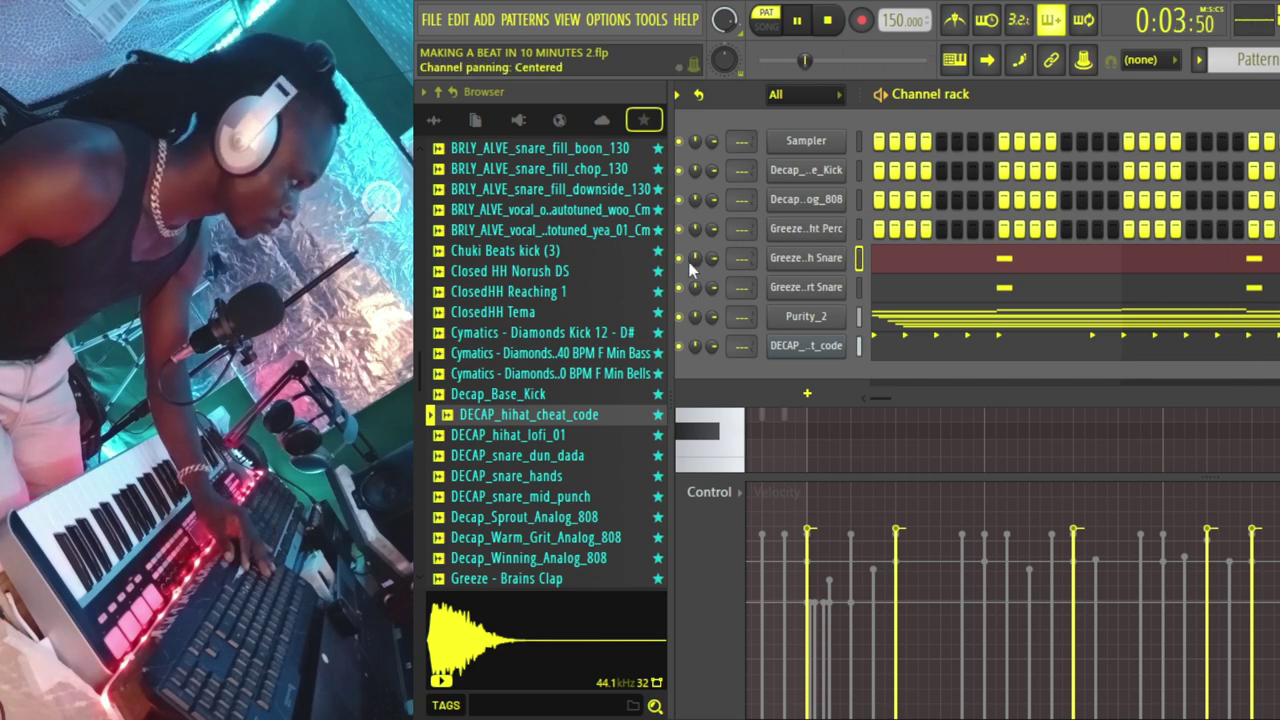
scroll(709, 258, down, 2)
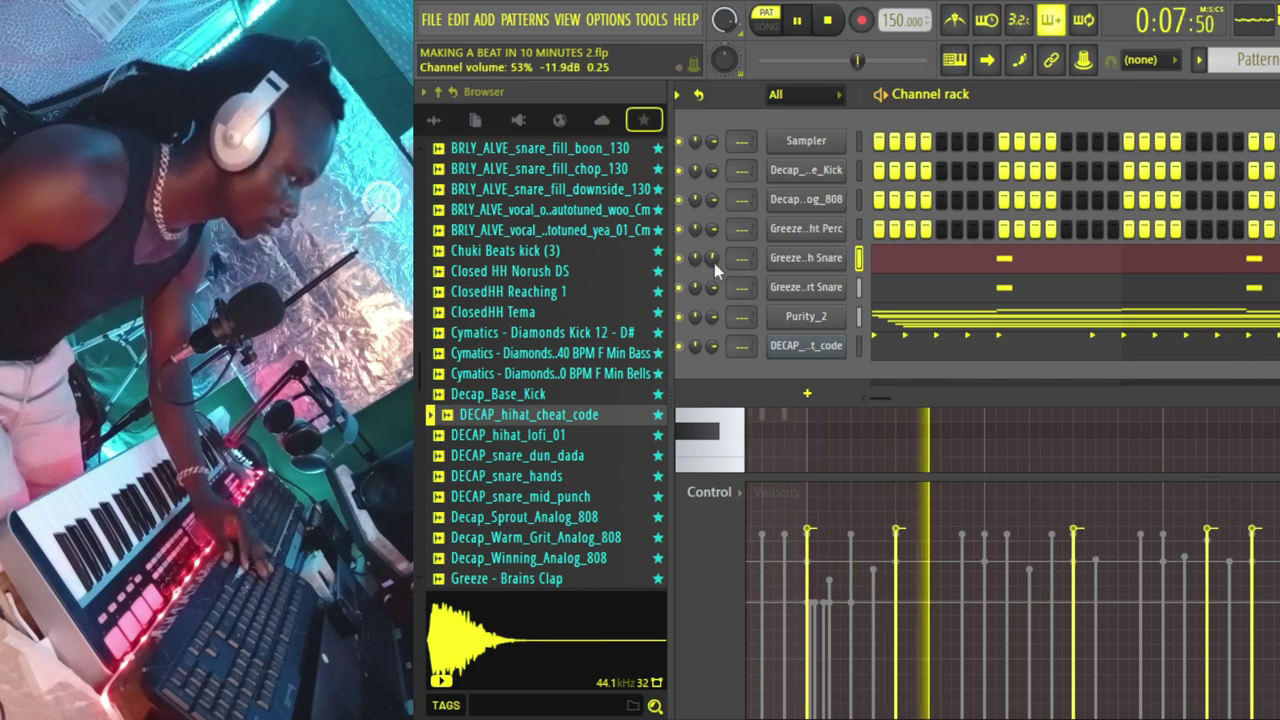
key(space)
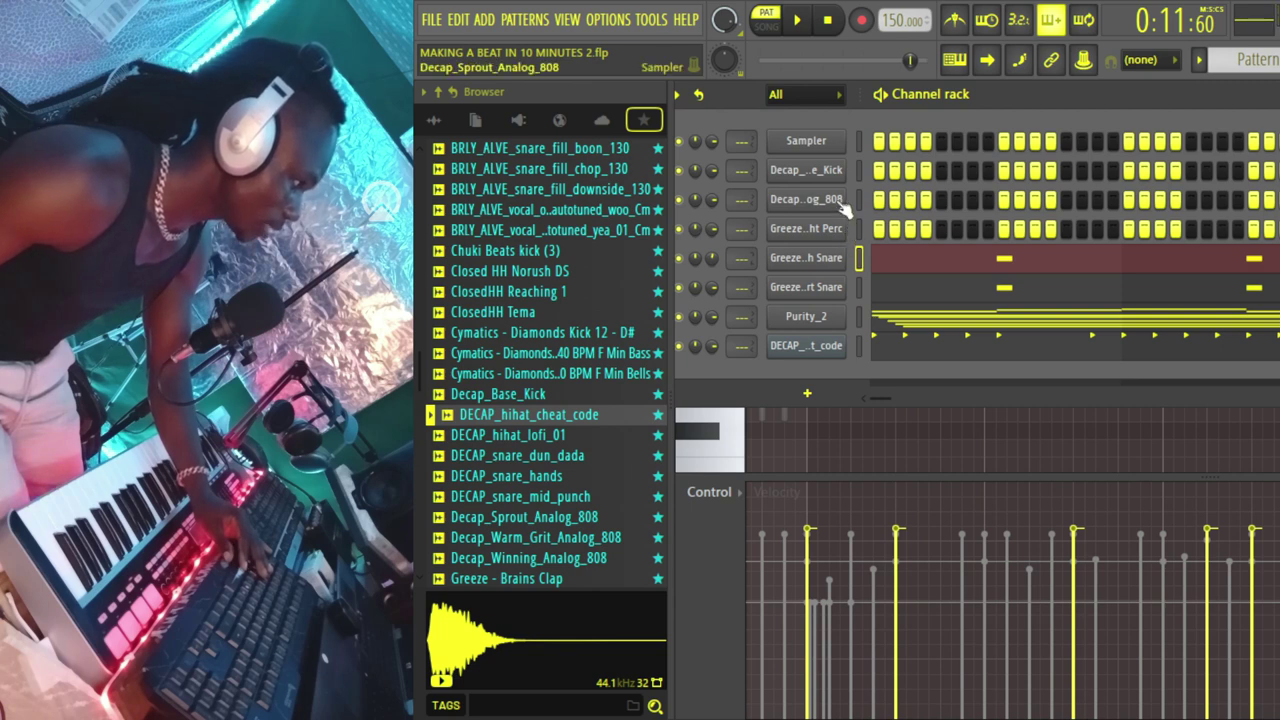
- Open the piano roll for the Decap_Base_Kick channel and try a C5 hit in bar 4
click(825, 169)
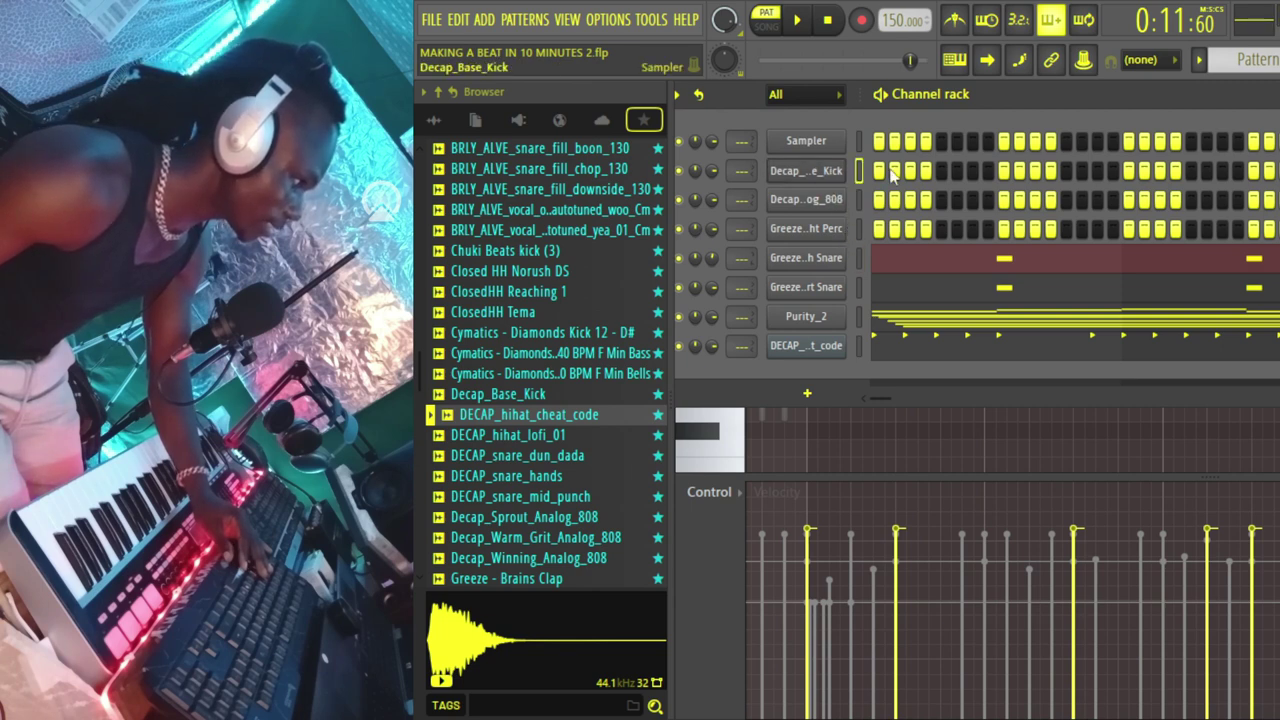
key(F7)
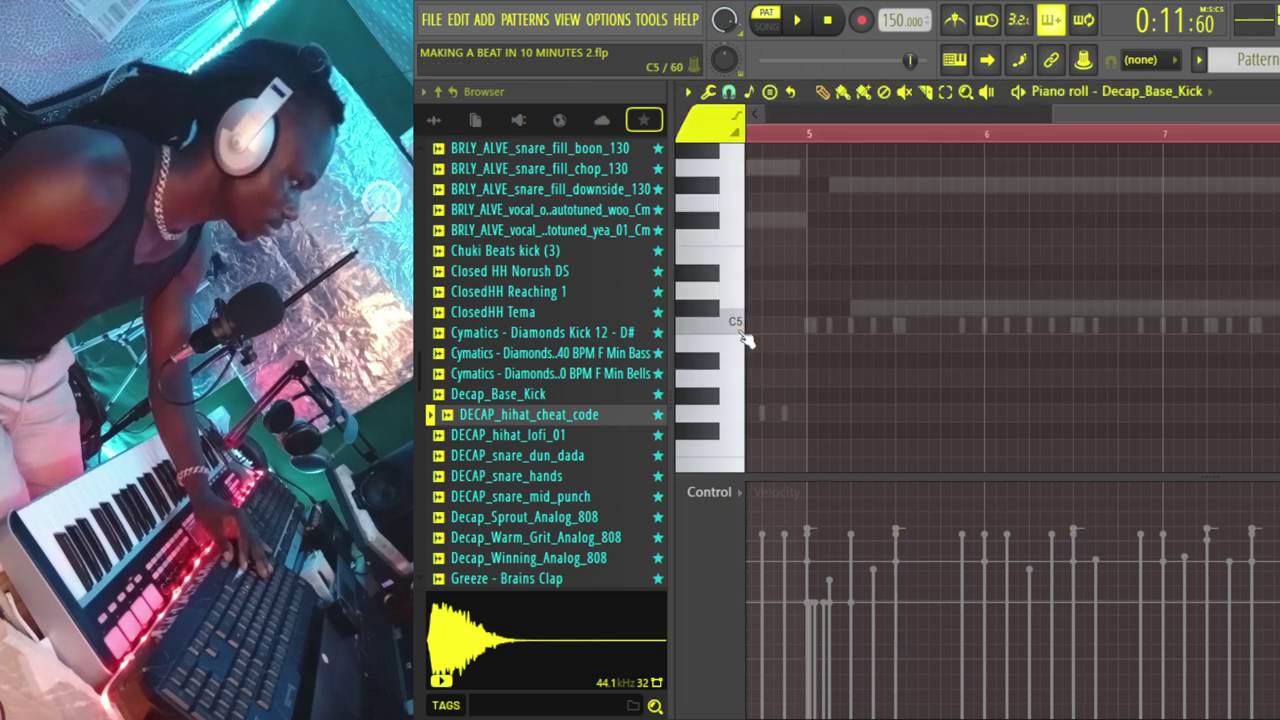
scroll(765, 335, left, 2)
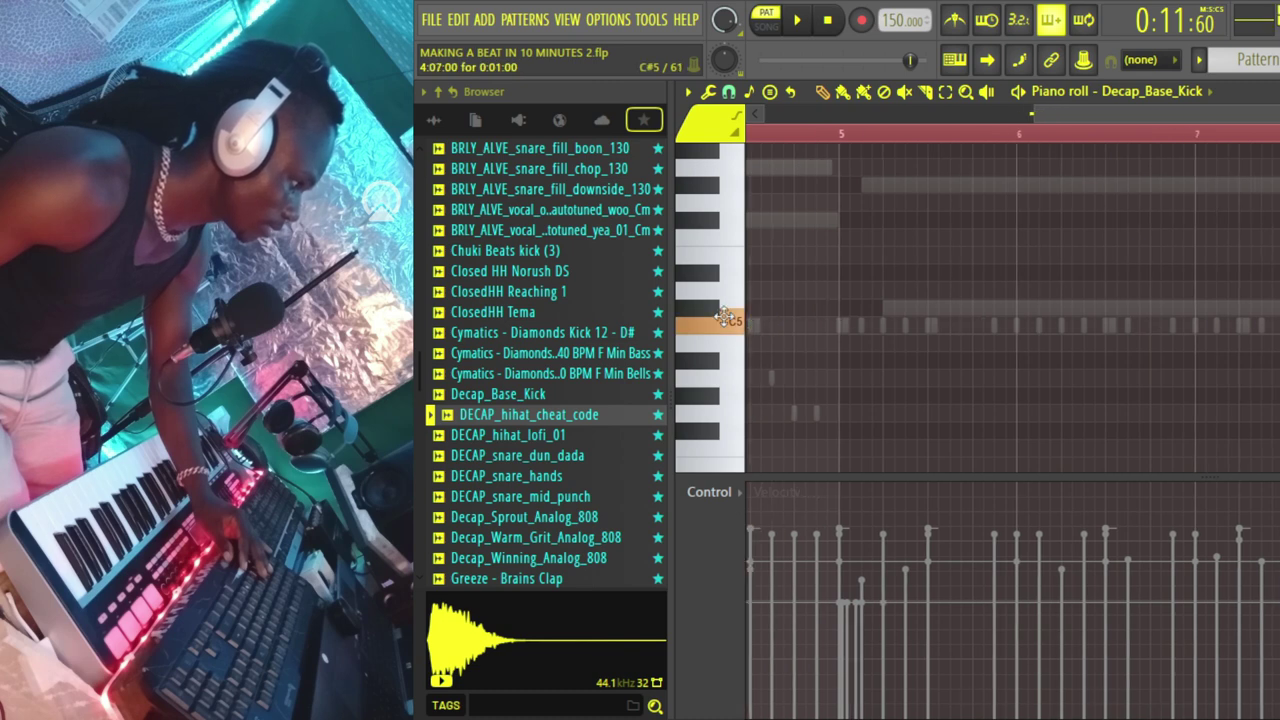
scroll(1060, 117, down, 3)
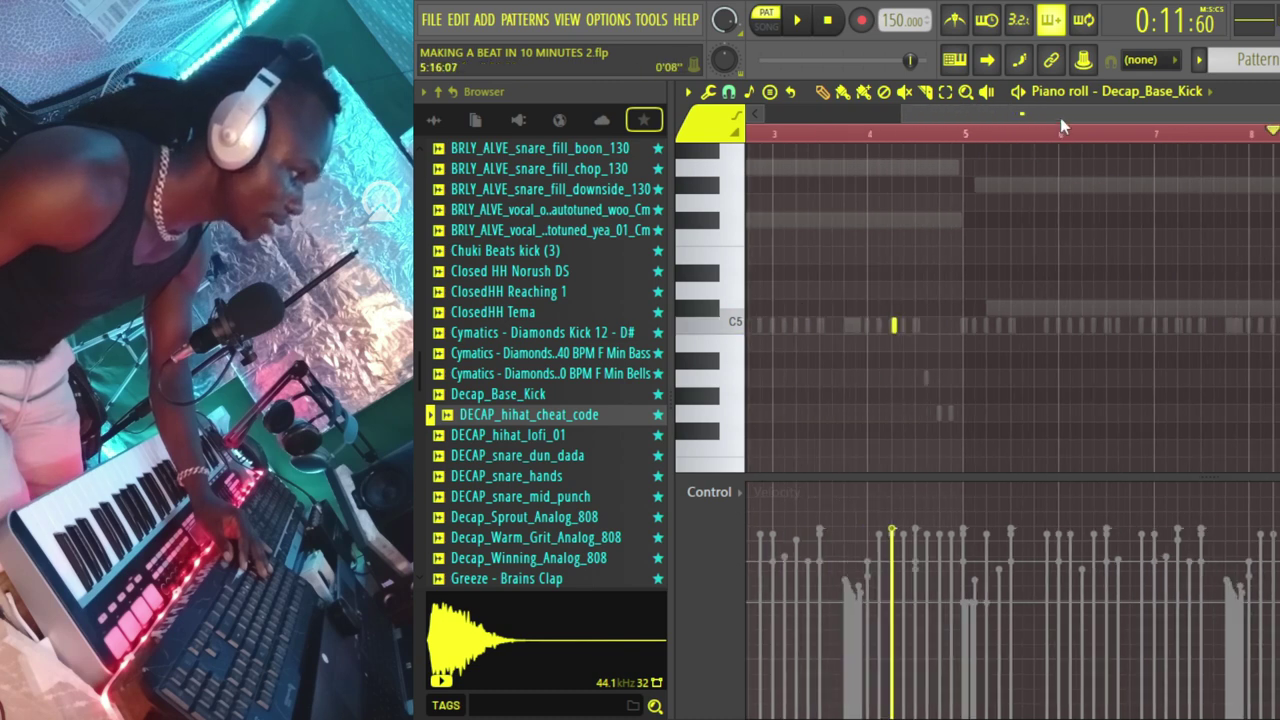
click(1058, 325)
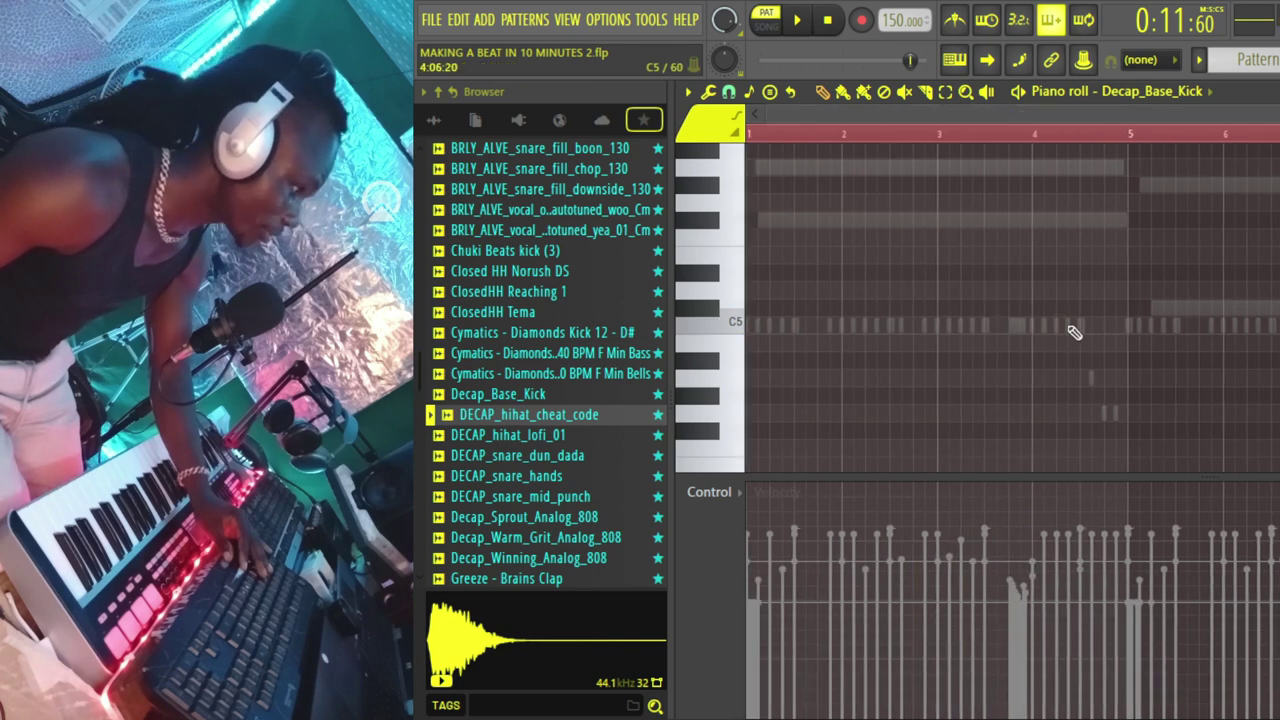
- Place a C5 kick hit on the first beat of each bar from 1 to 6
click(752, 326)
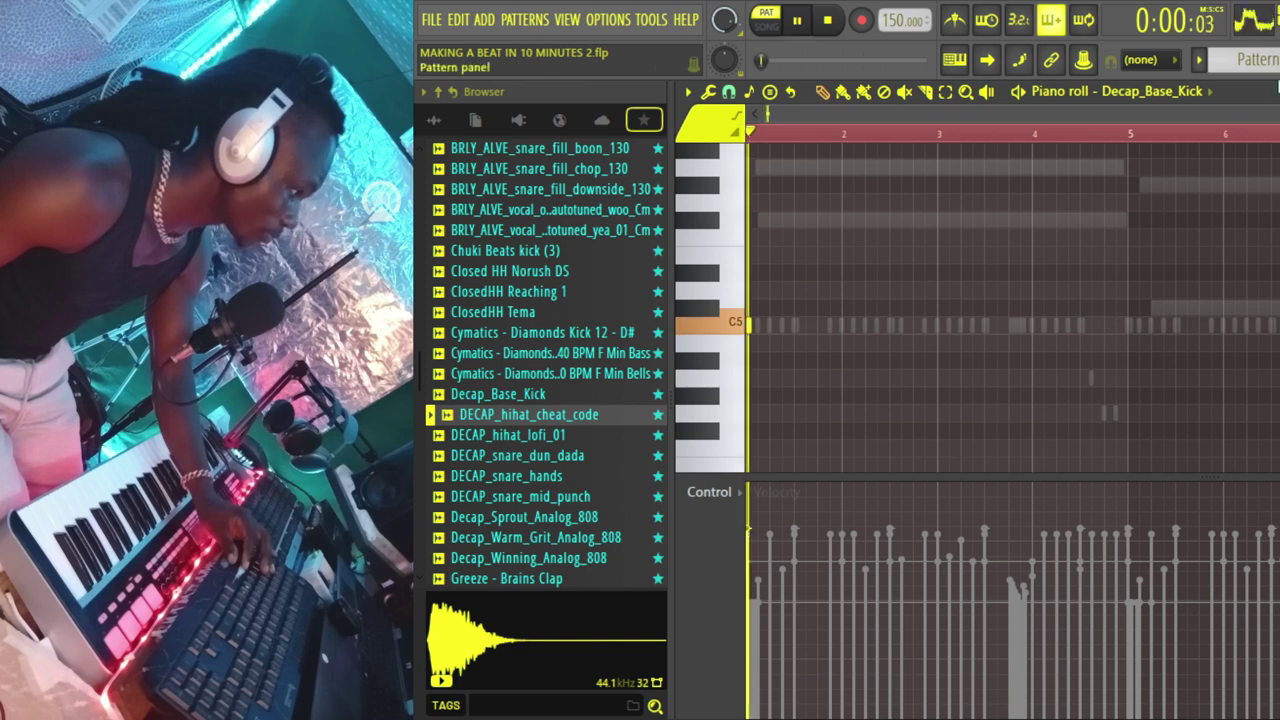
click(843, 327)
right_click(839, 327)
click(843, 327)
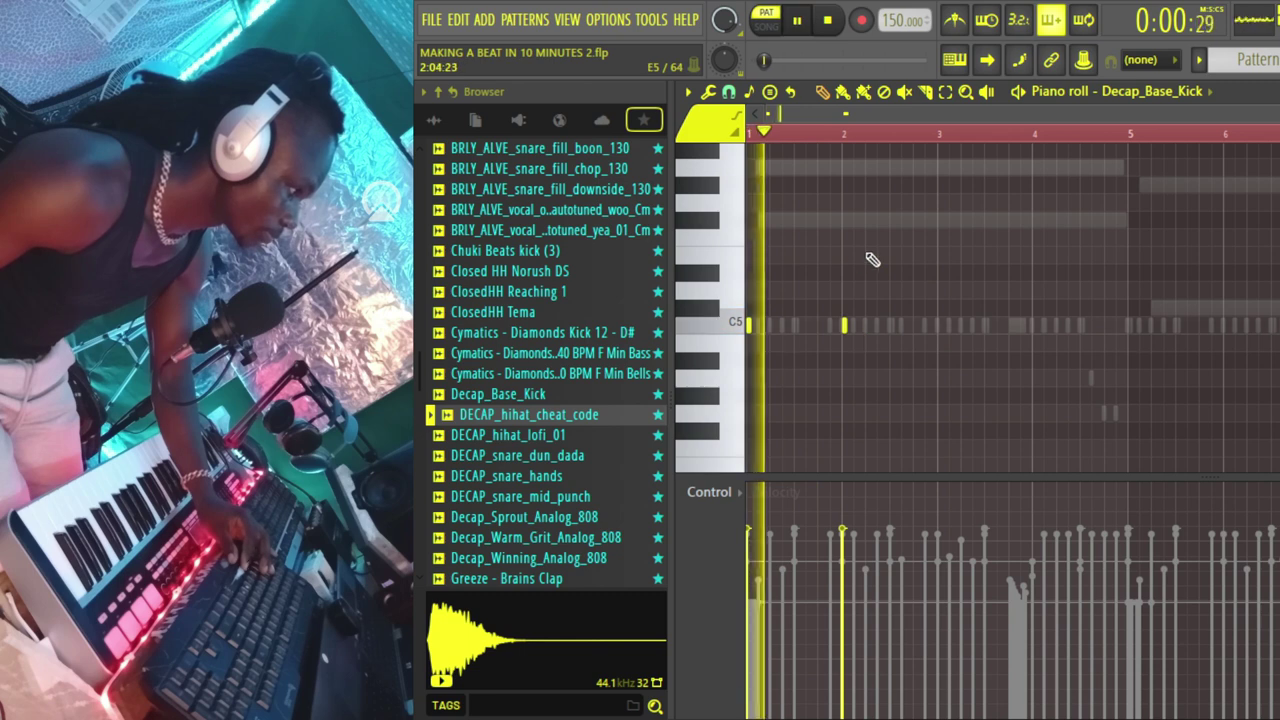
click(938, 322)
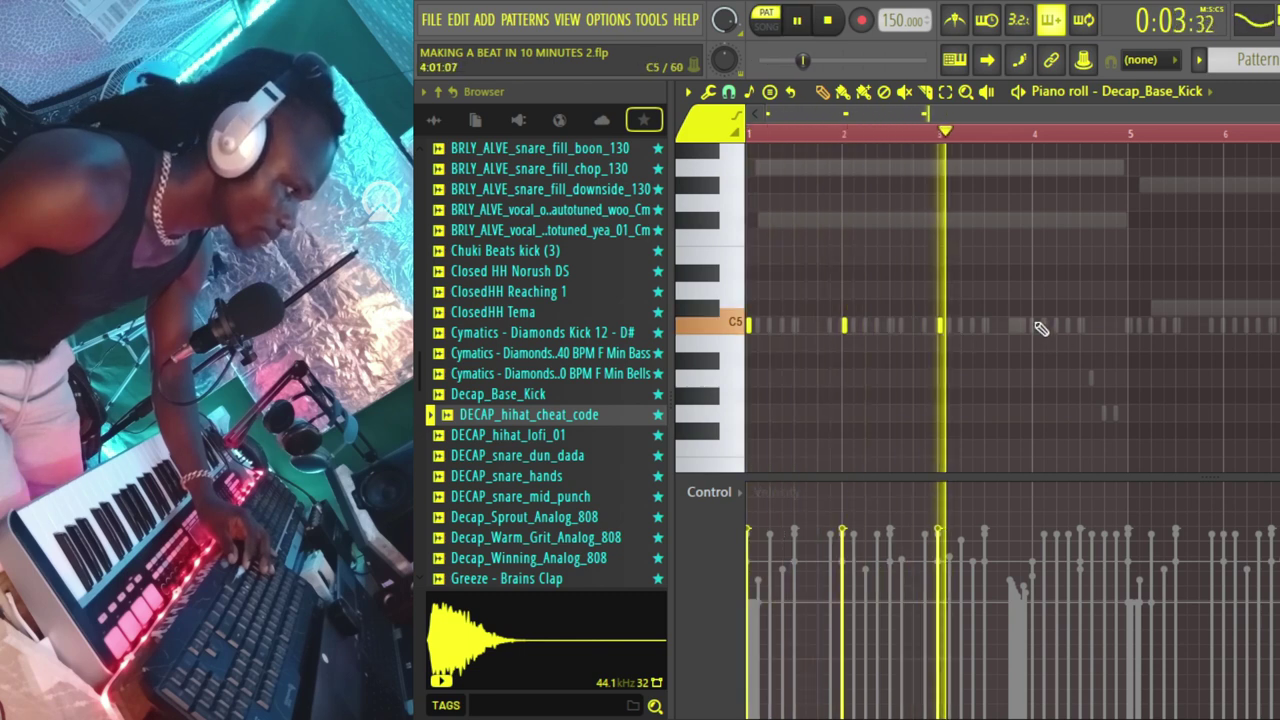
click(1032, 324)
click(1225, 325)
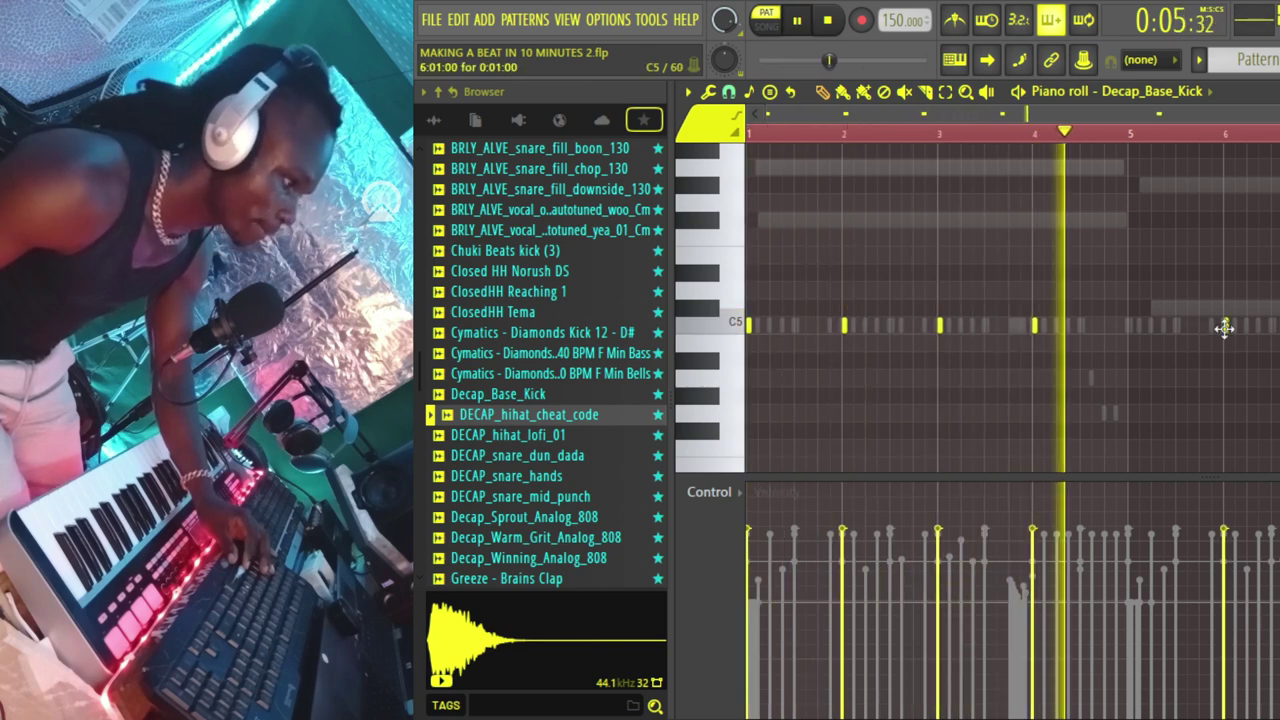
click(1131, 323)
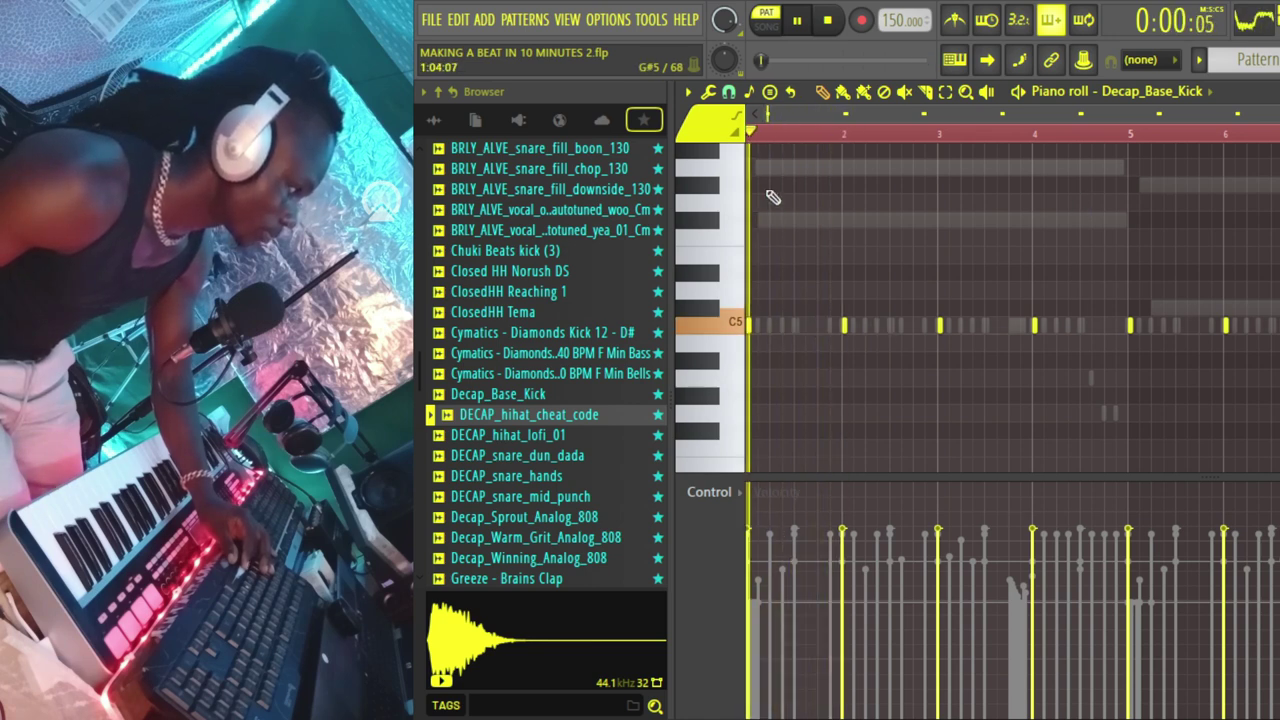
- Add extra C5 kick hits on beats 3 and 4 of bar 2
scroll(773, 133, up, 2)
scroll(773, 133, down, 2)
click(914, 329)
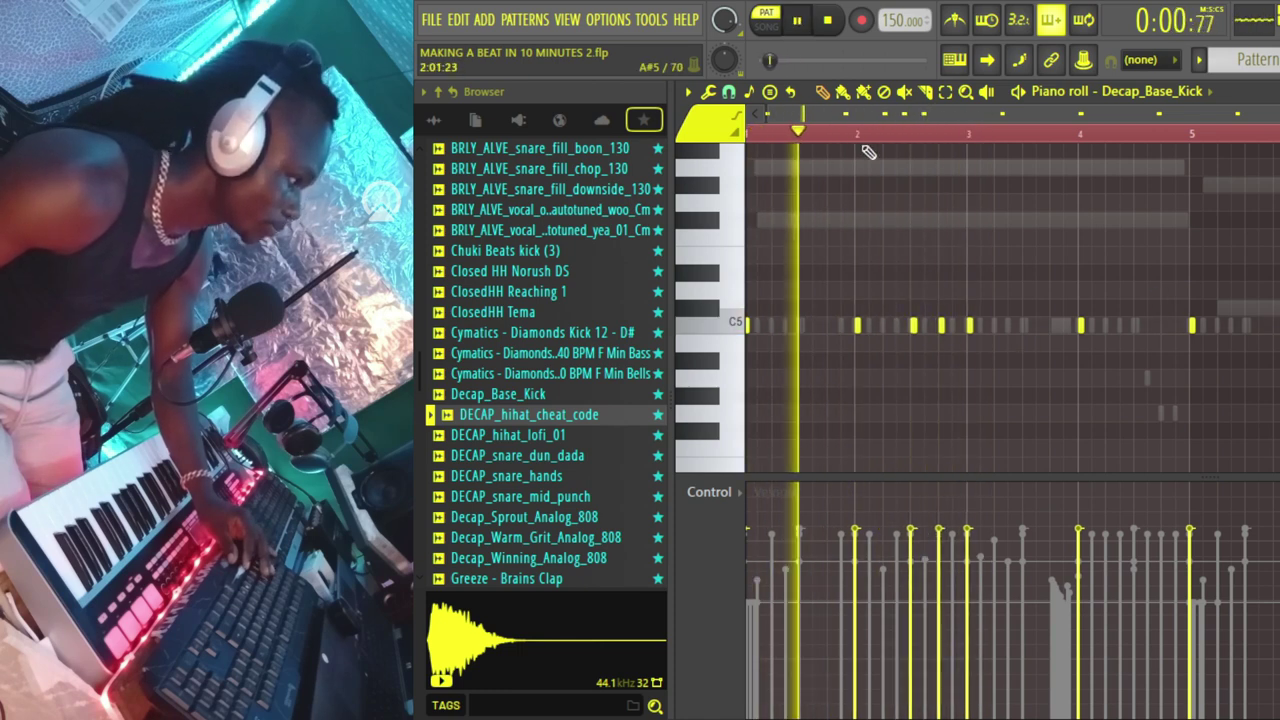
scroll(866, 148, up, 2)
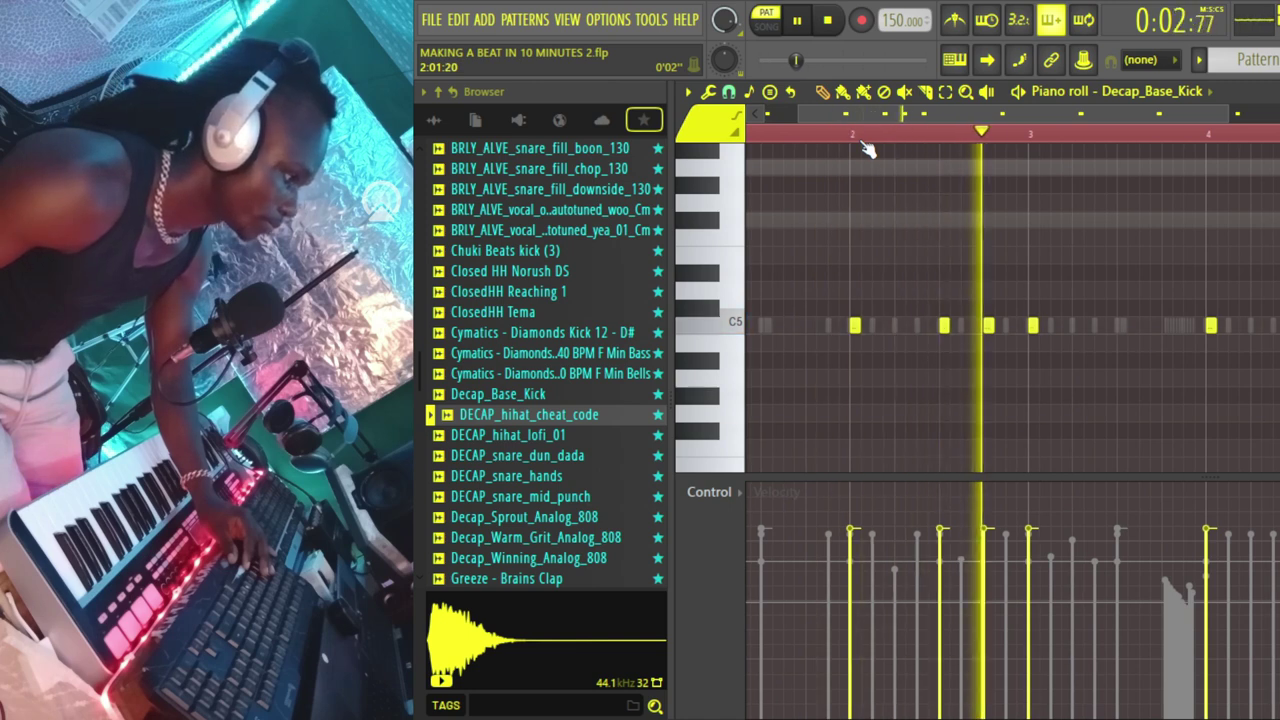
- Add a C5 kick hit on beat 3 of bar 4 and audition the kick pattern through the later bars
scroll(866, 148, down, 1)
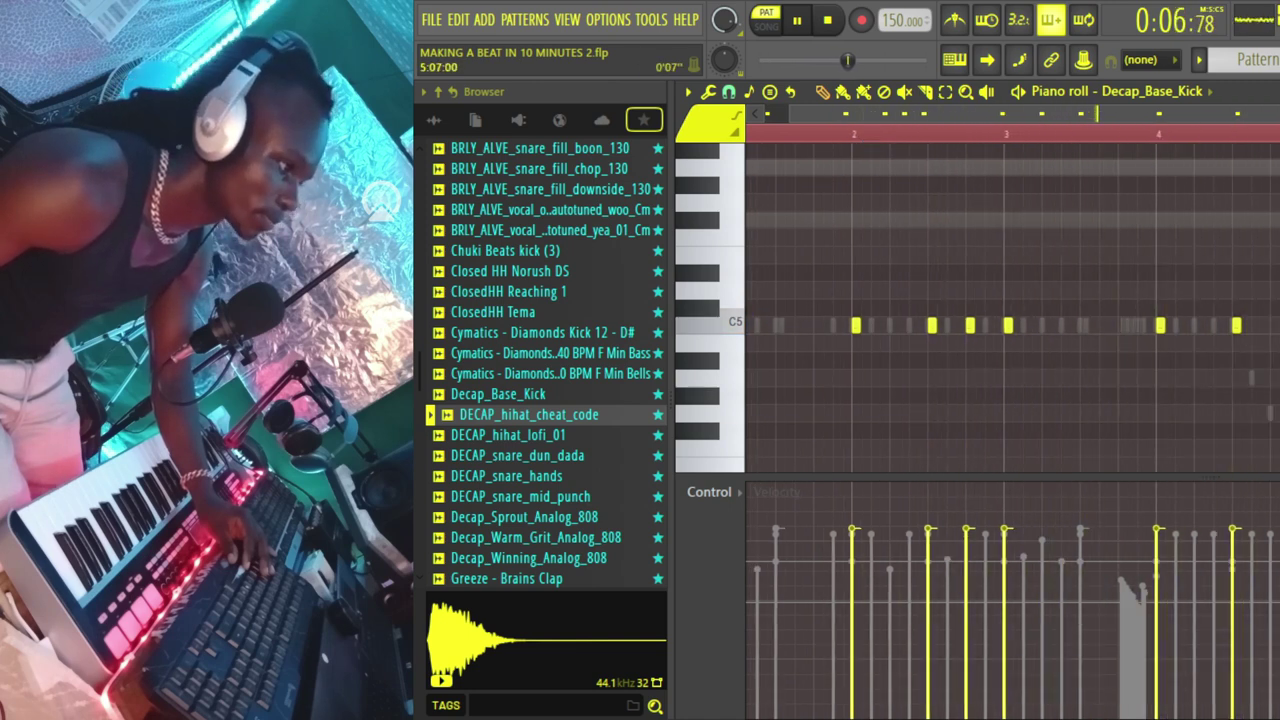
scroll(836, 148, down, 1)
key(space)
key(space)
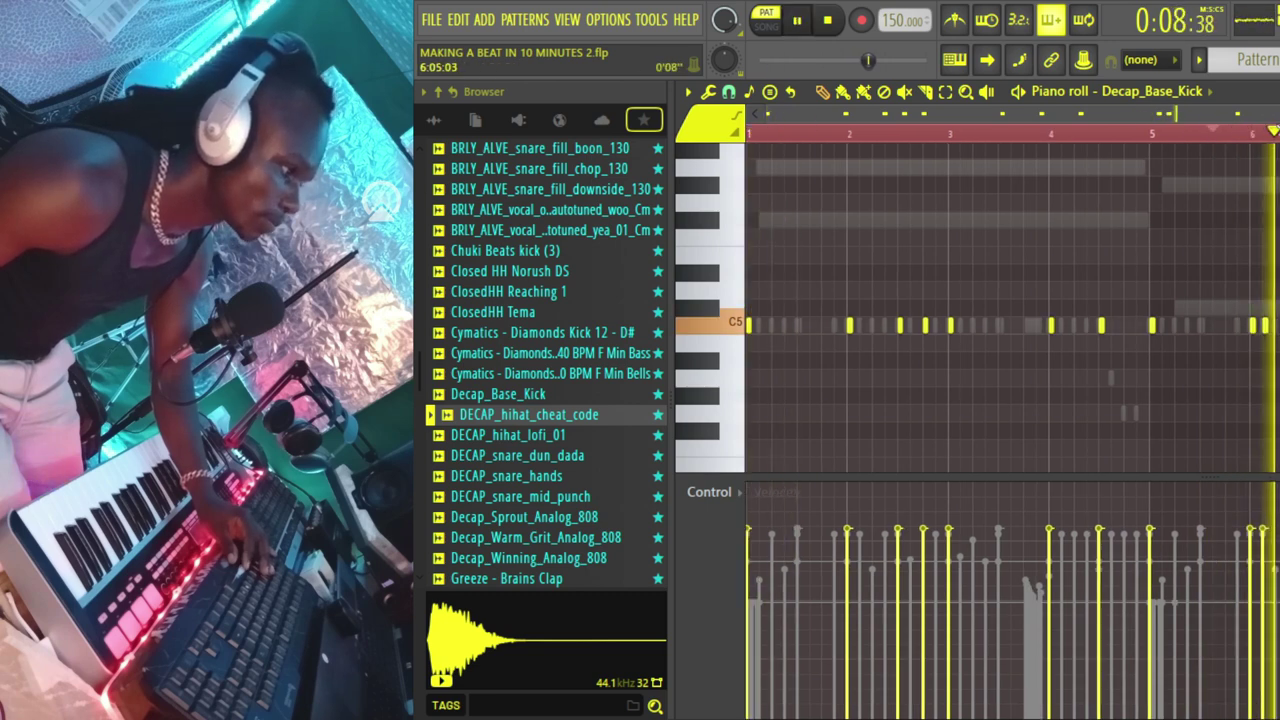
scroll(1270, 348, up, 1)
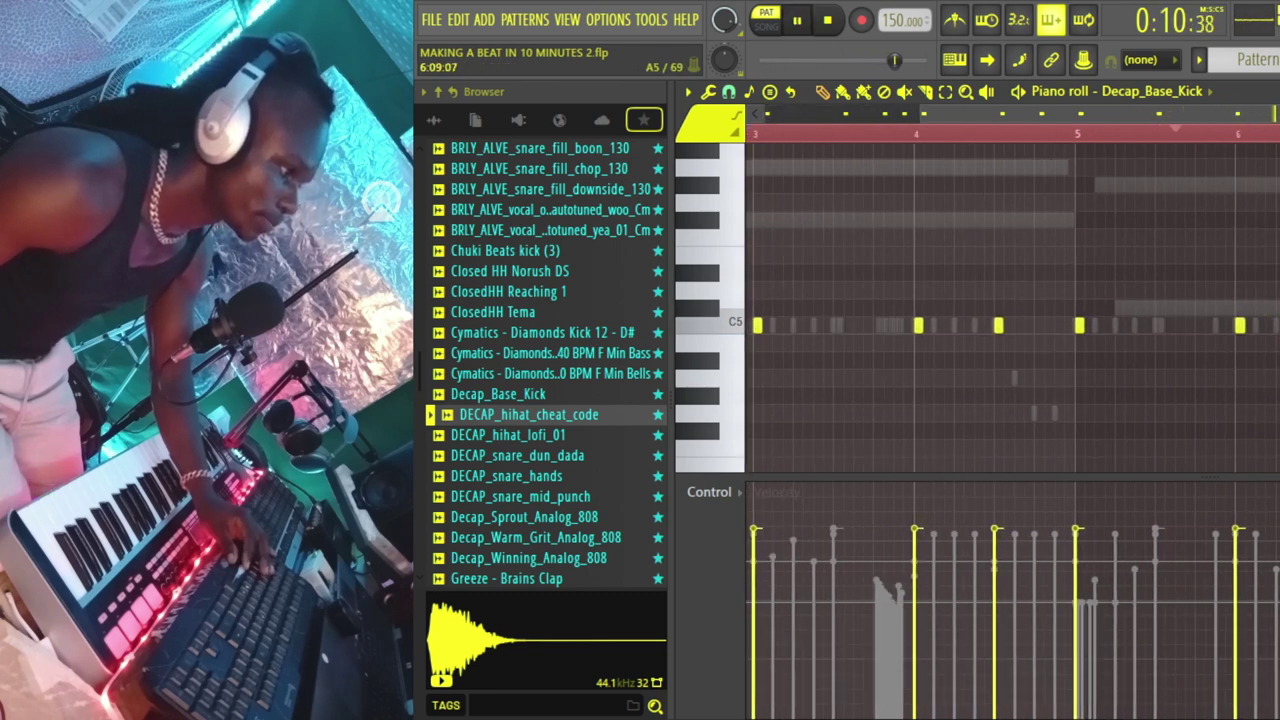
scroll(1267, 263, up, 1)
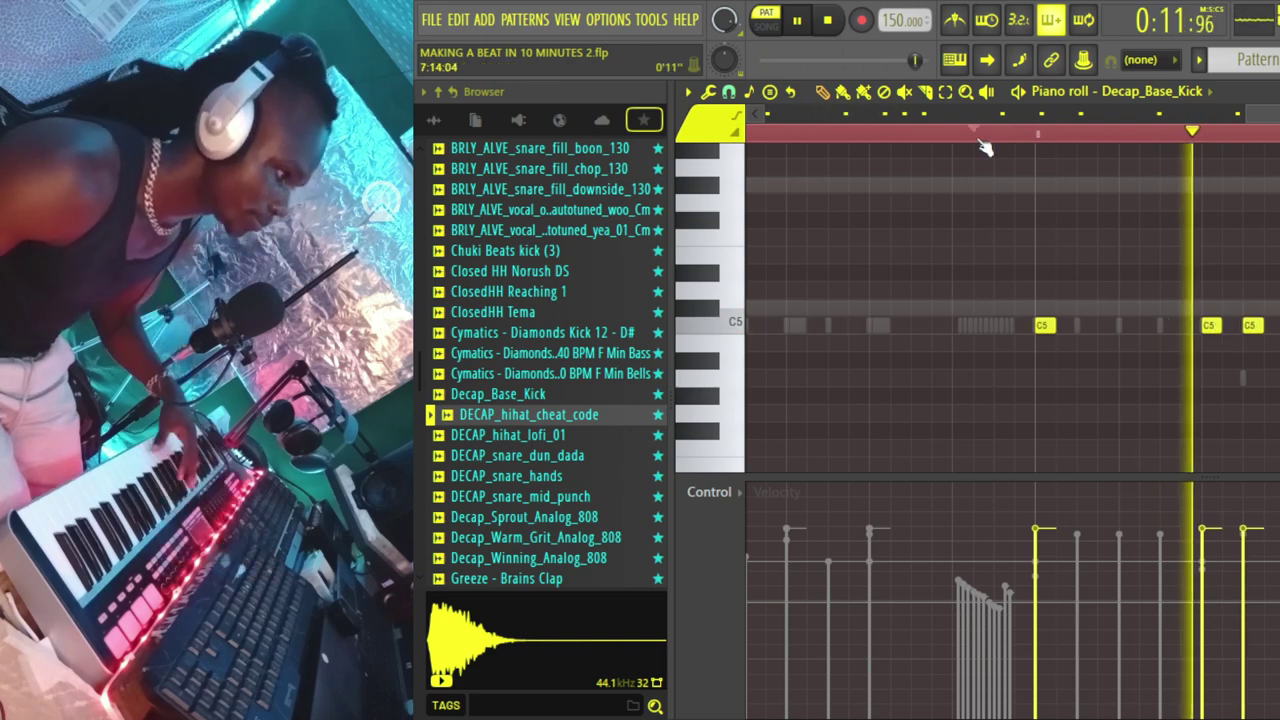
scroll(985, 147, down, 1)
scroll(985, 147, down, 4)
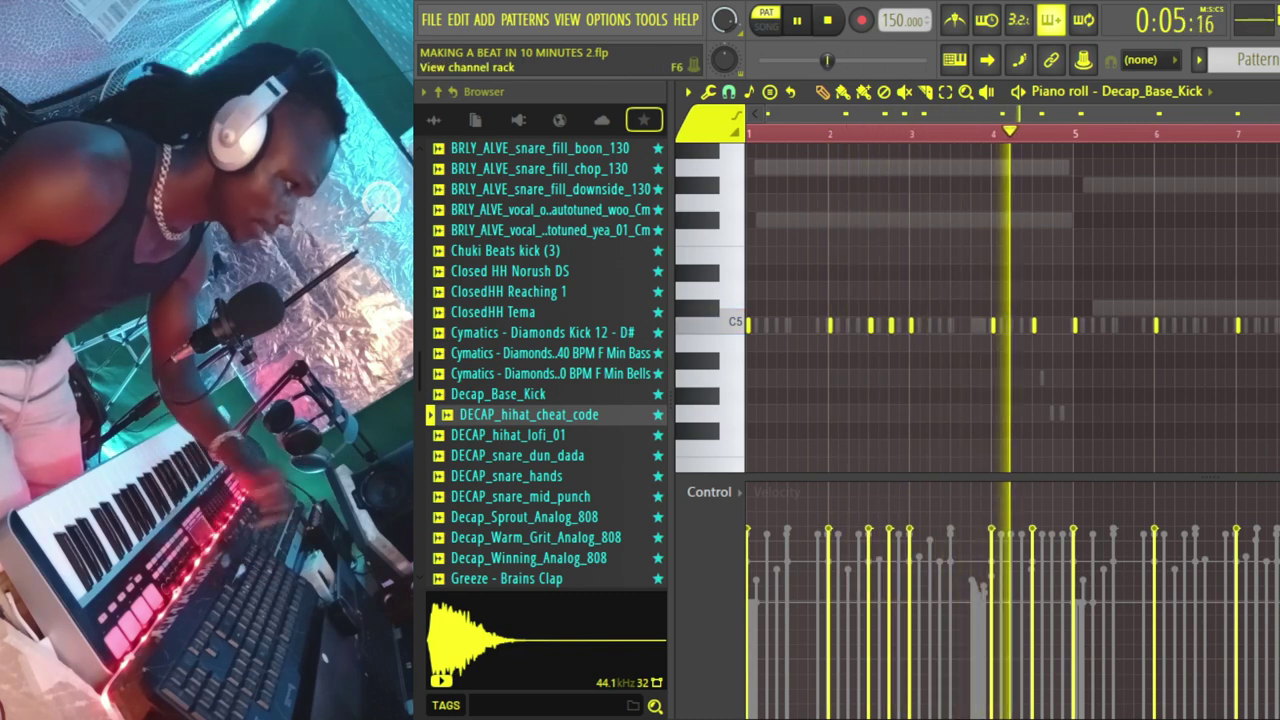
- Open the Decap_Sprout_Analog_808 piano roll and place a ten-step C5 note at the start of bar 1
key(F6)
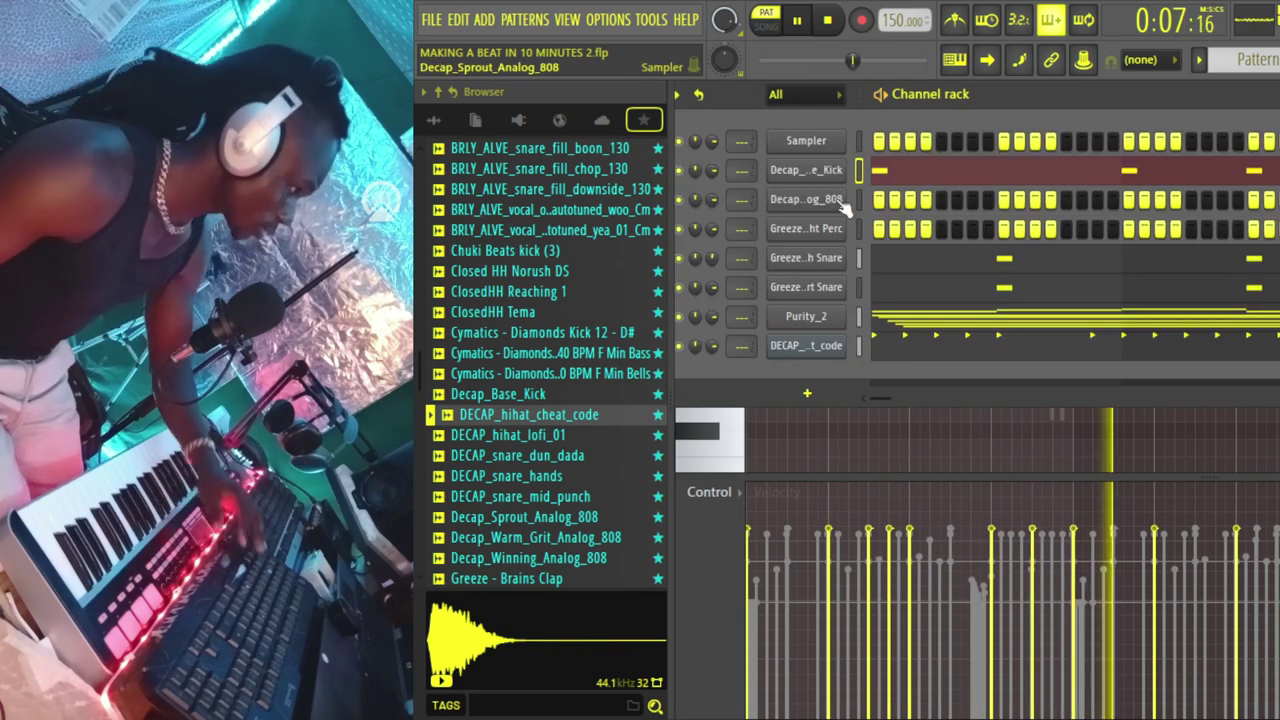
key(F7)
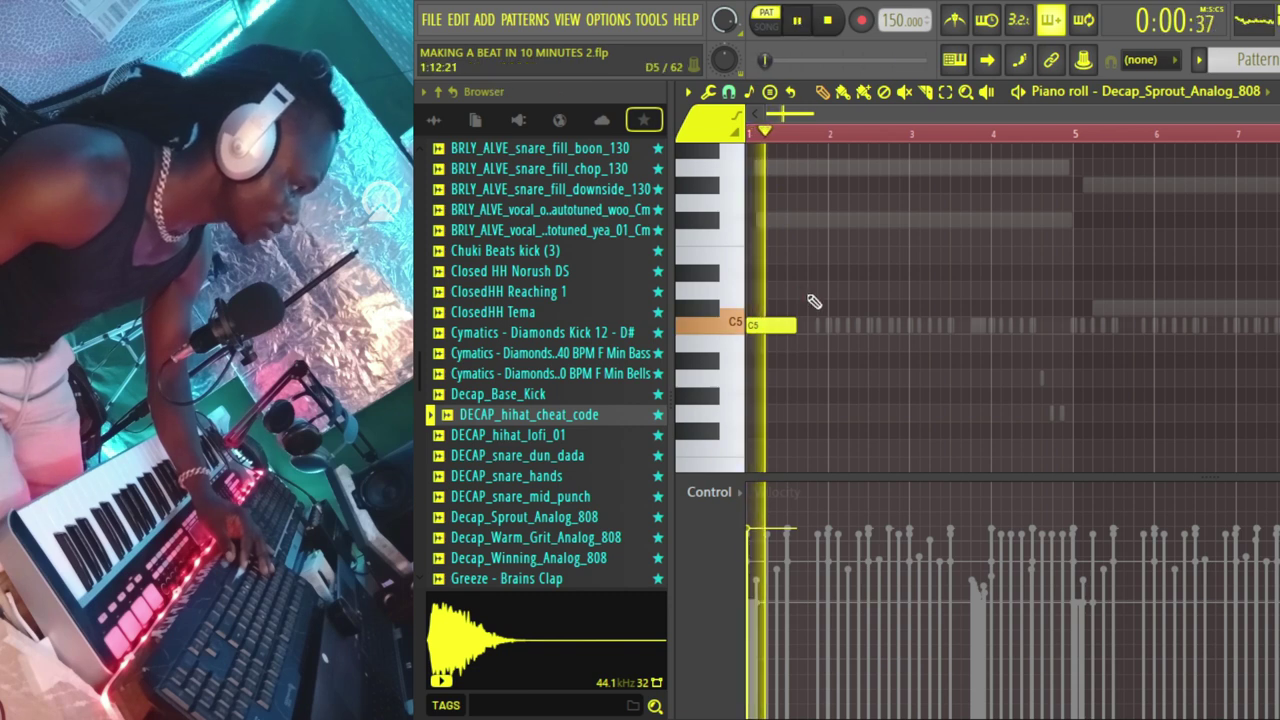
click(834, 324)
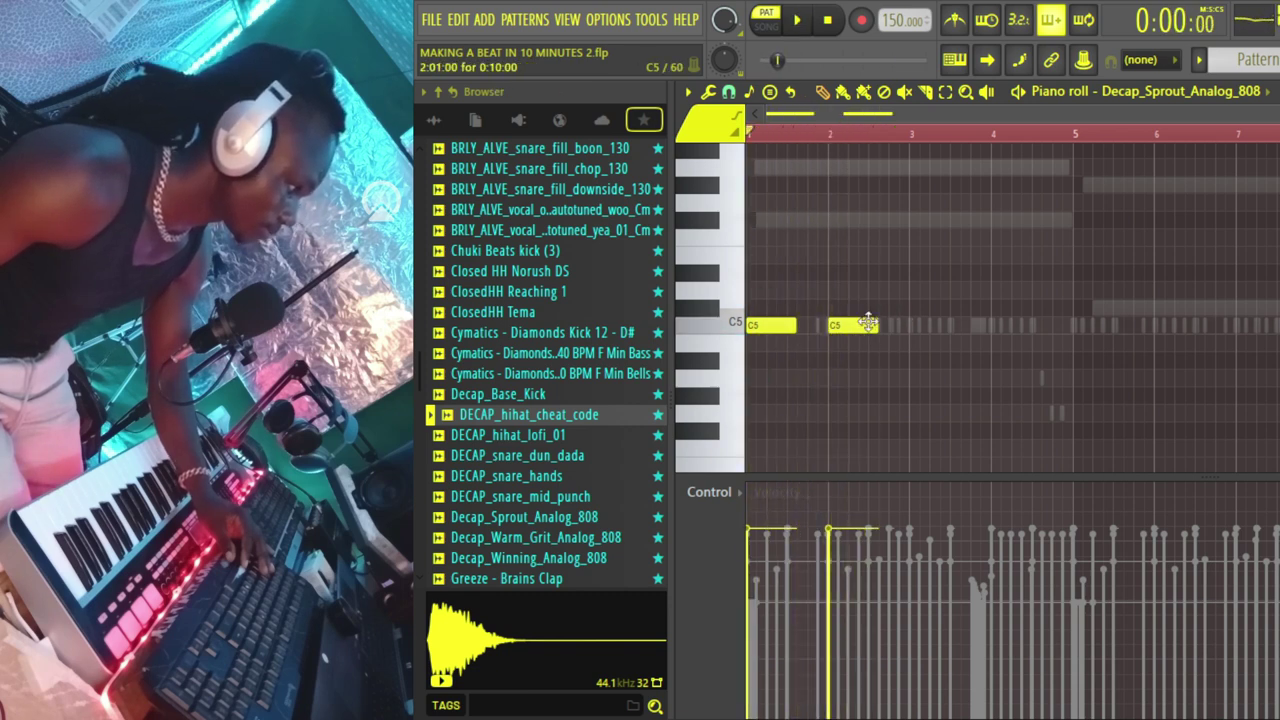
right_click(863, 329)
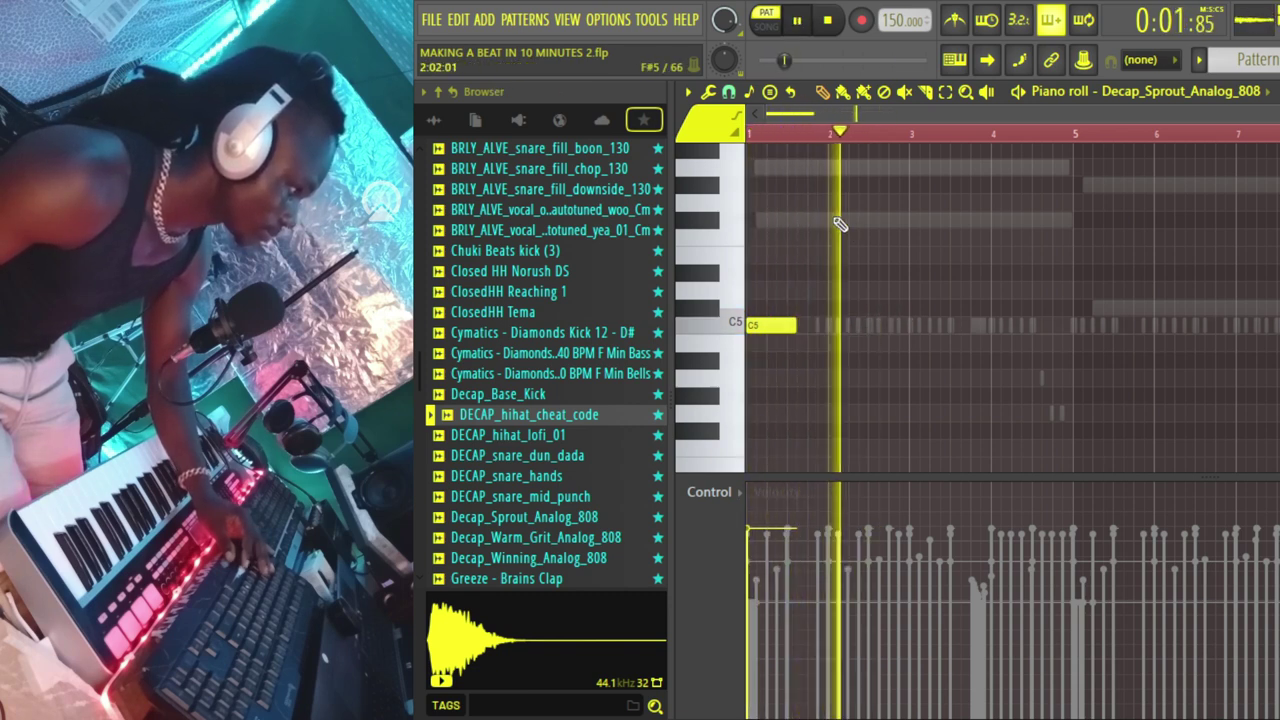
- Try four-step 808 notes in bar 2: F#5 on beat 1 and D5 on beat 3, moving the D5 note up to A5
drag(876, 224, 843, 219)
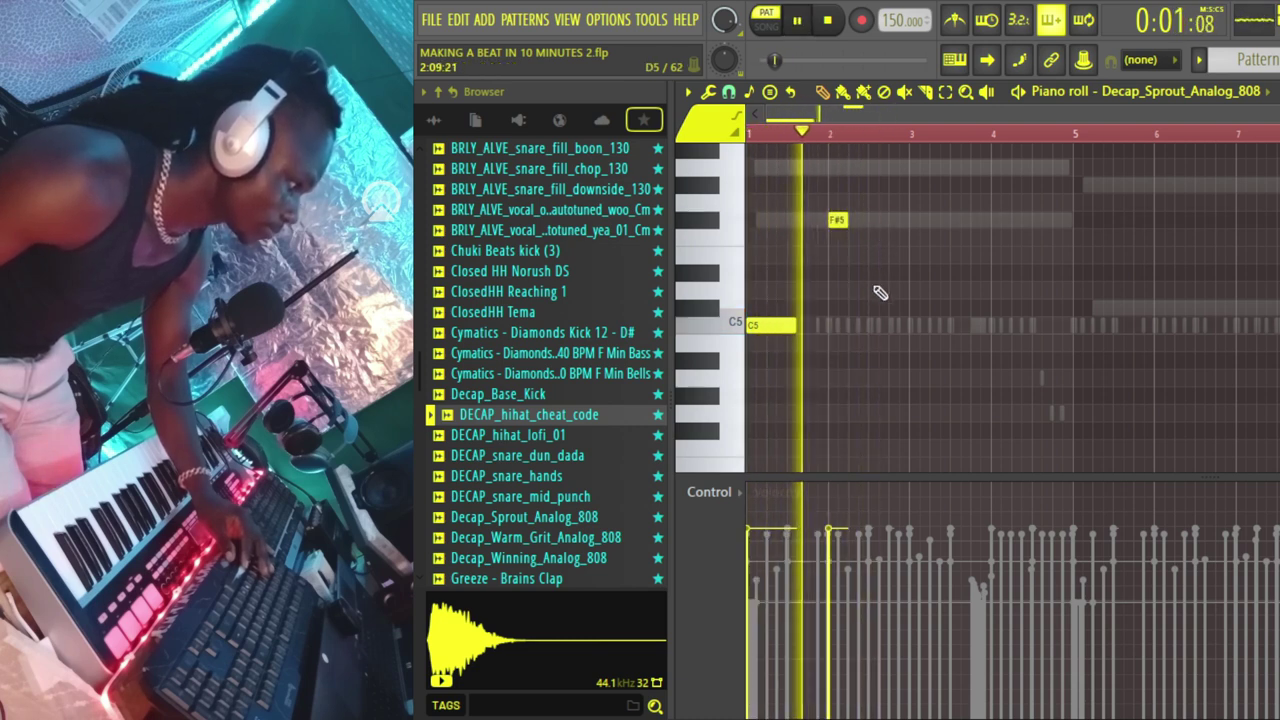
click(882, 292)
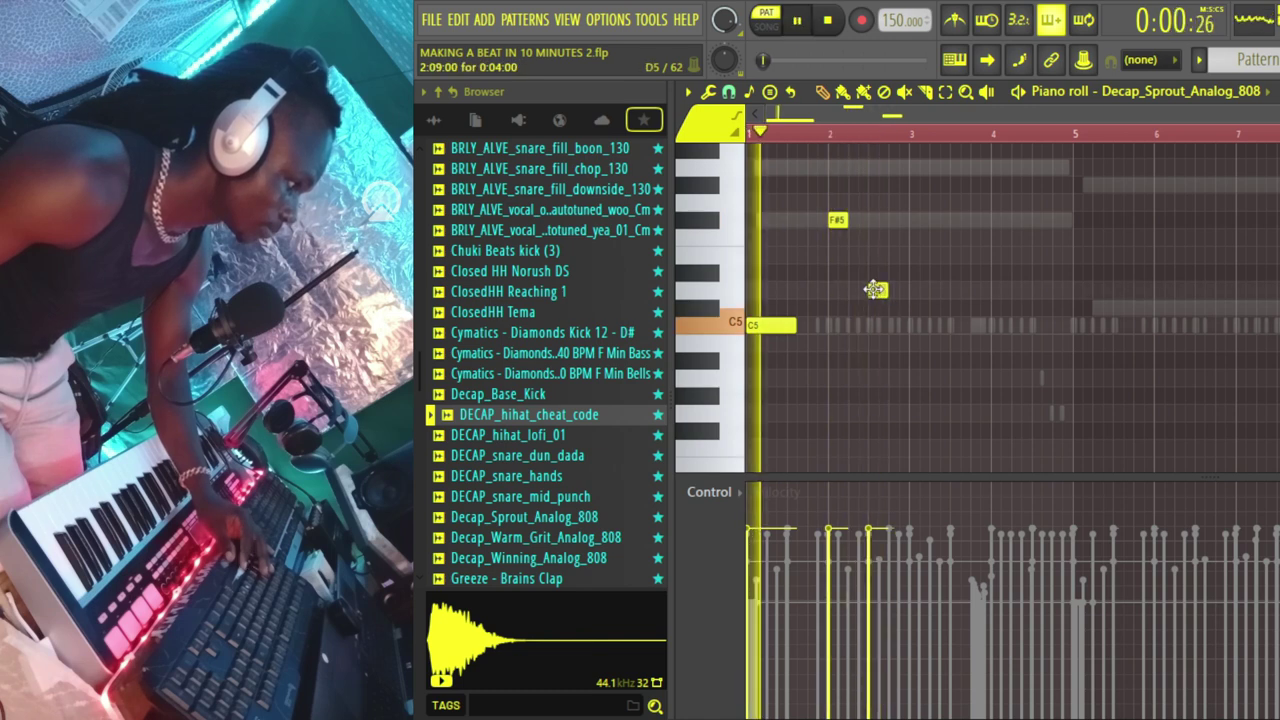
scroll(825, 138, up, 2)
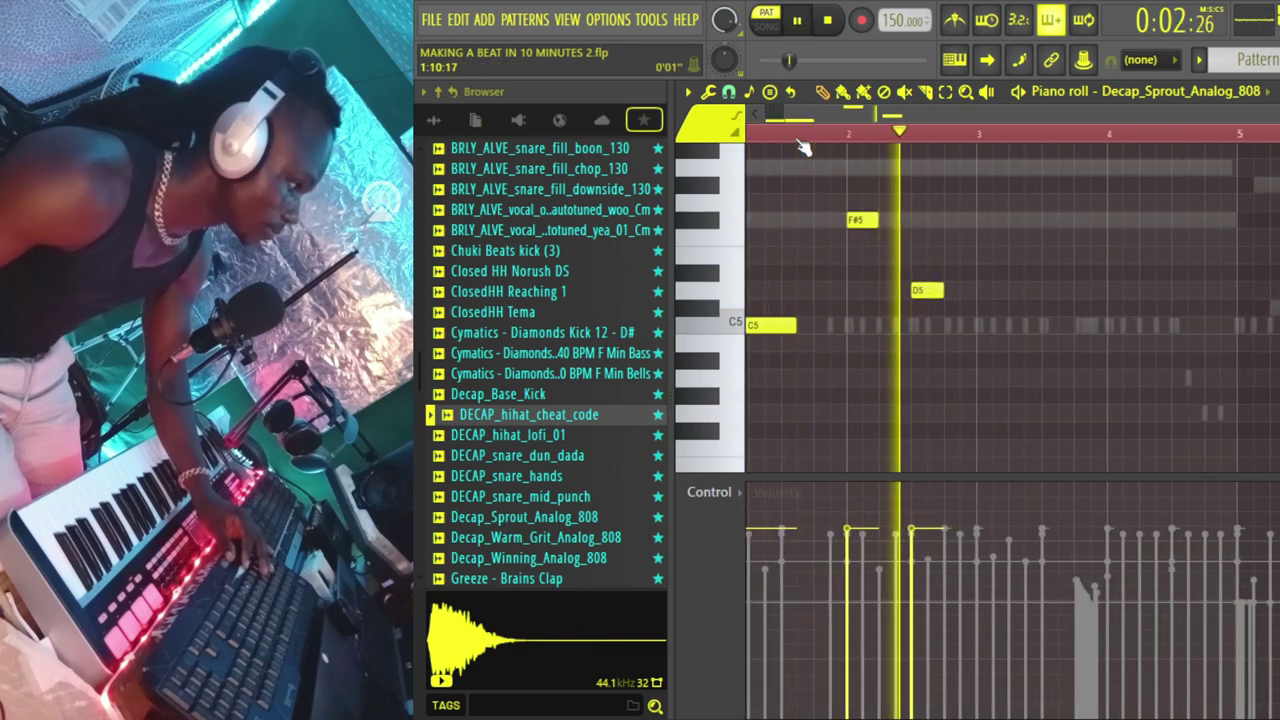
key(space)
drag(916, 247, 920, 166)
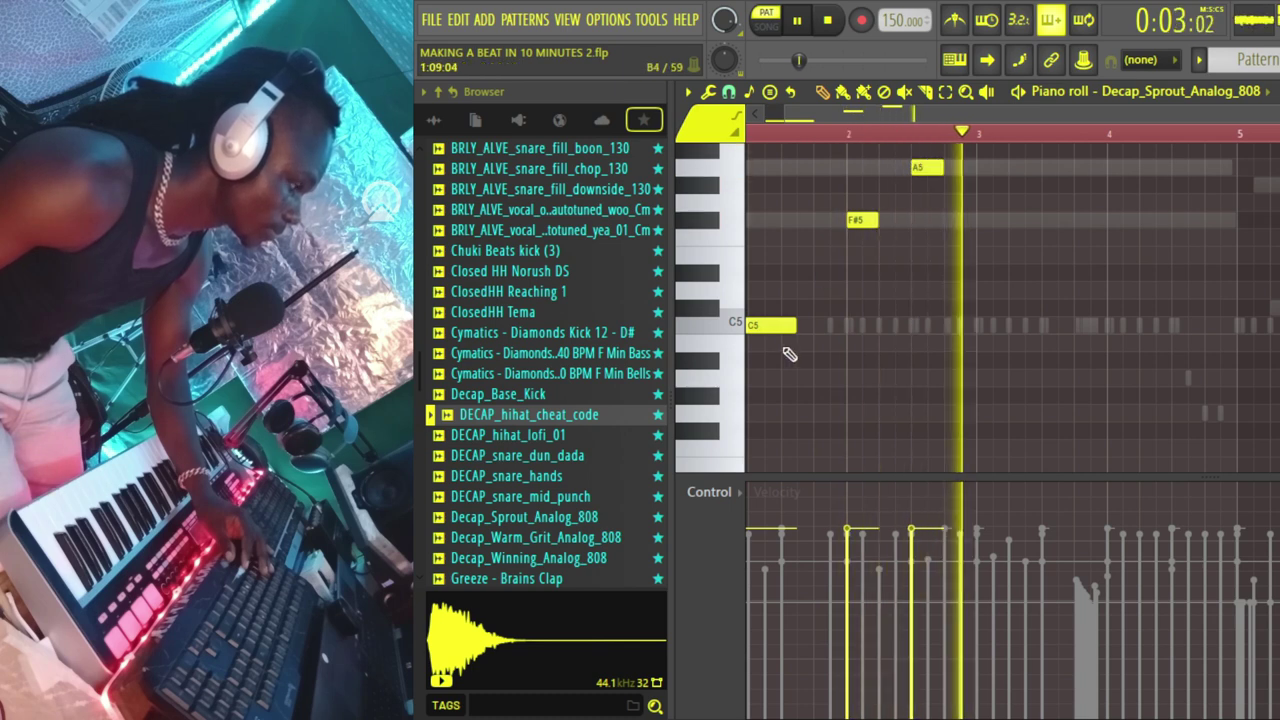
- Place a C5 808 note at the start of bar 3 and delete the F#5 and A5 notes in bar 2
click(980, 325)
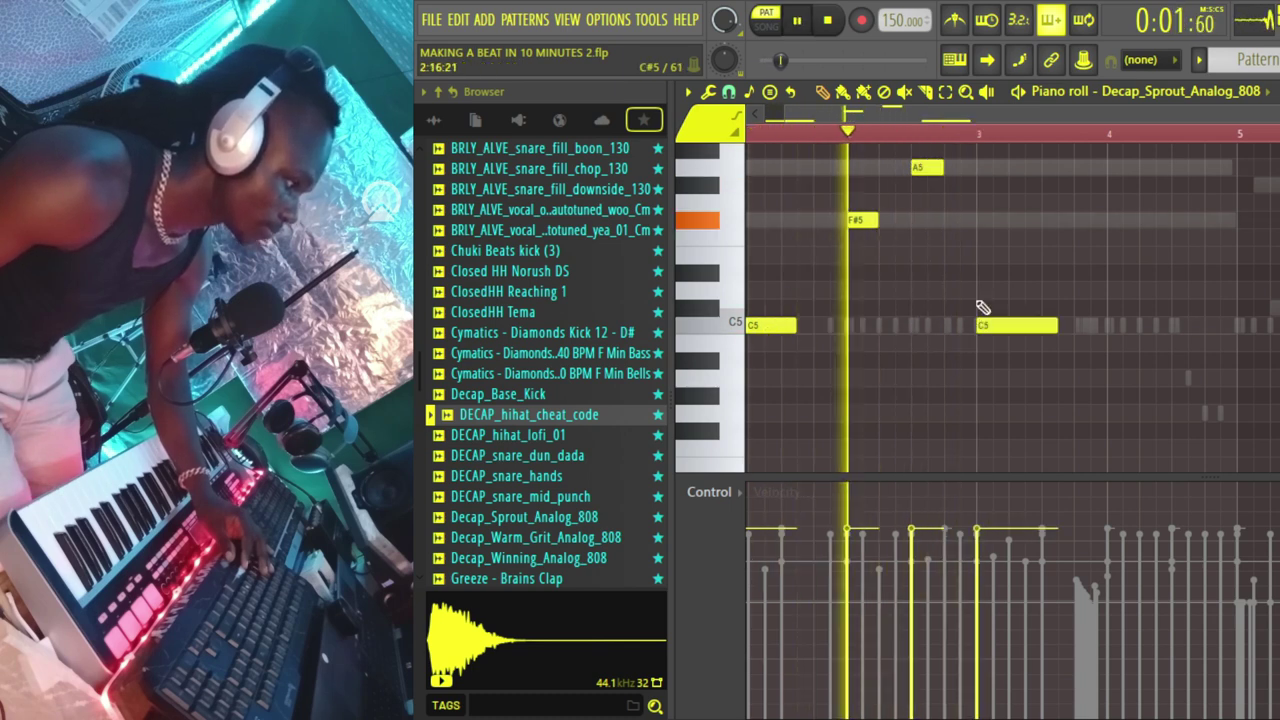
right_click(932, 168)
right_click(874, 219)
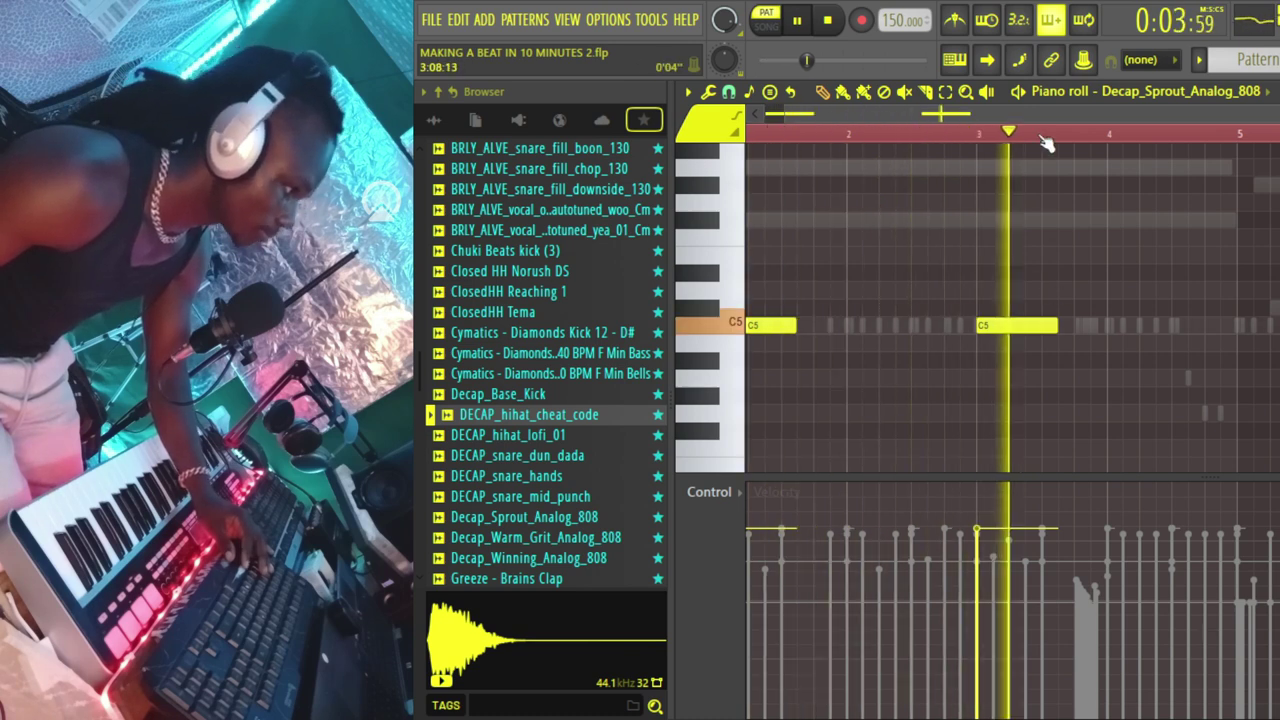
- Place C5 808 notes at the start of bars 5 and 7 and play back the pattern
ctrl+scroll(1055, 250, down, 2)
click(1112, 325)
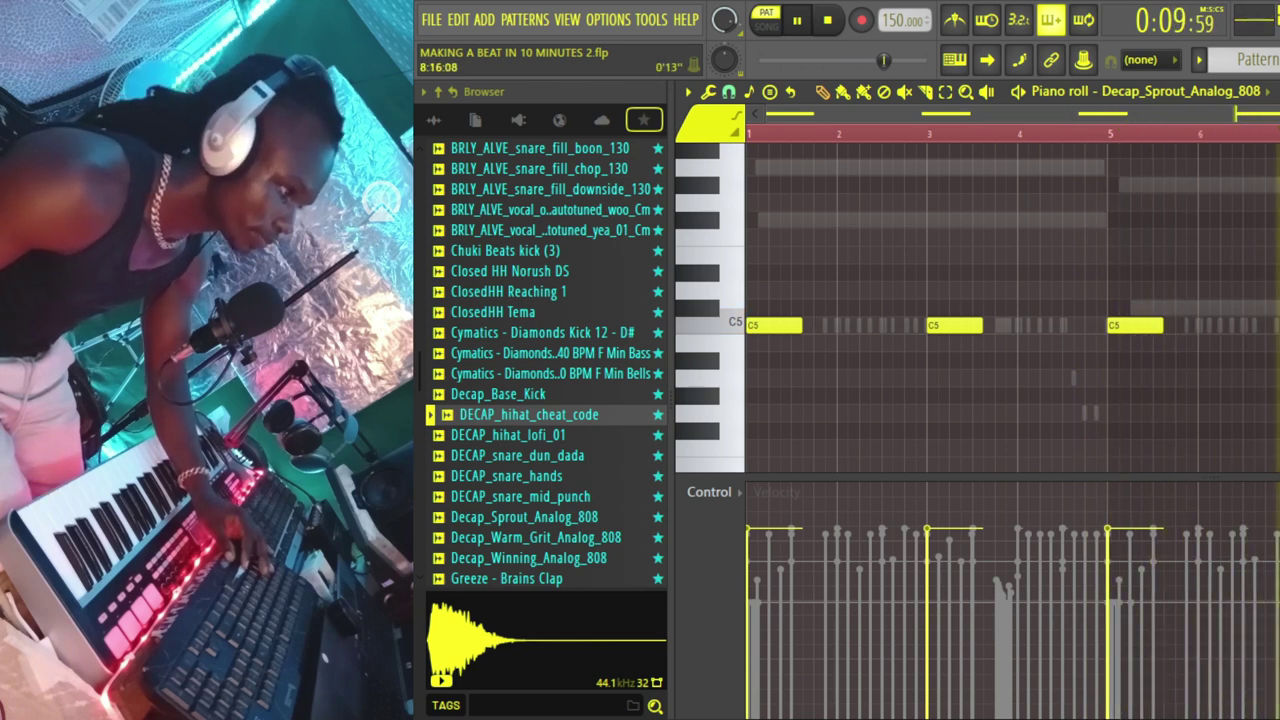
ctrl+scroll(1010, 300, up, 3)
key(space)
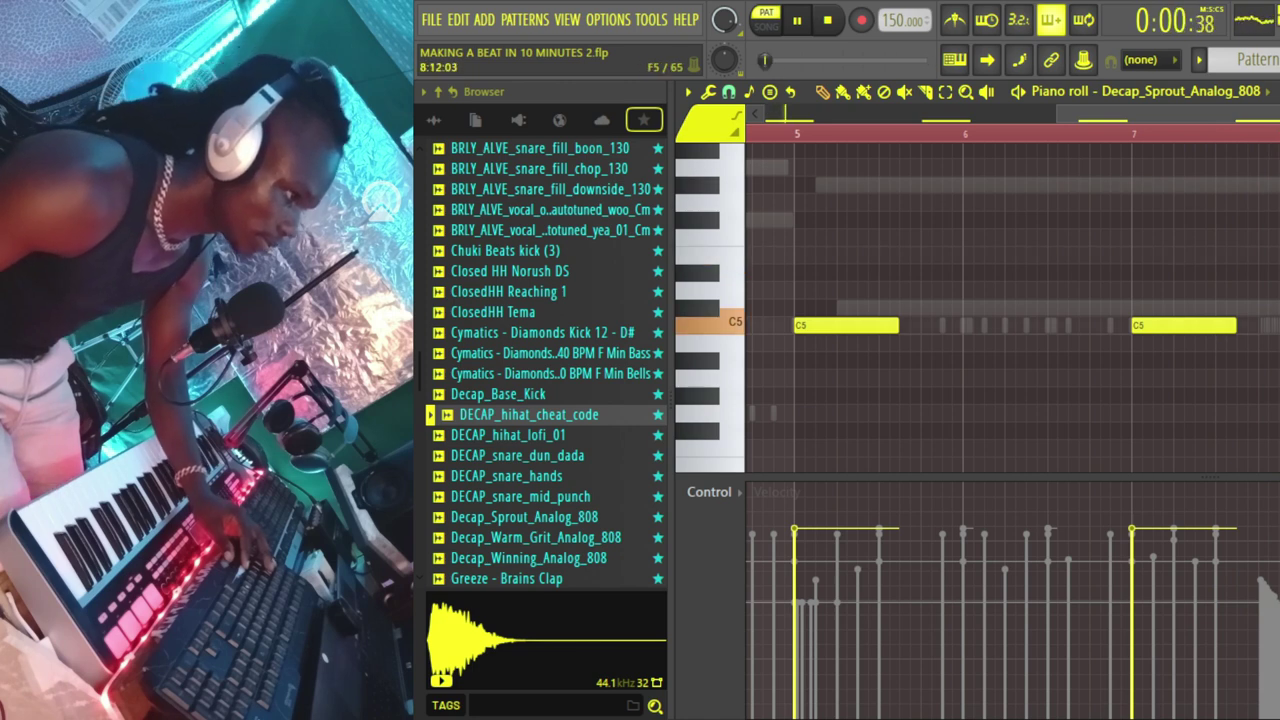
- Play back the pattern and review the 808 notes across bars 1 to 7 against the other channels
scroll(1000, 300, up, 3)
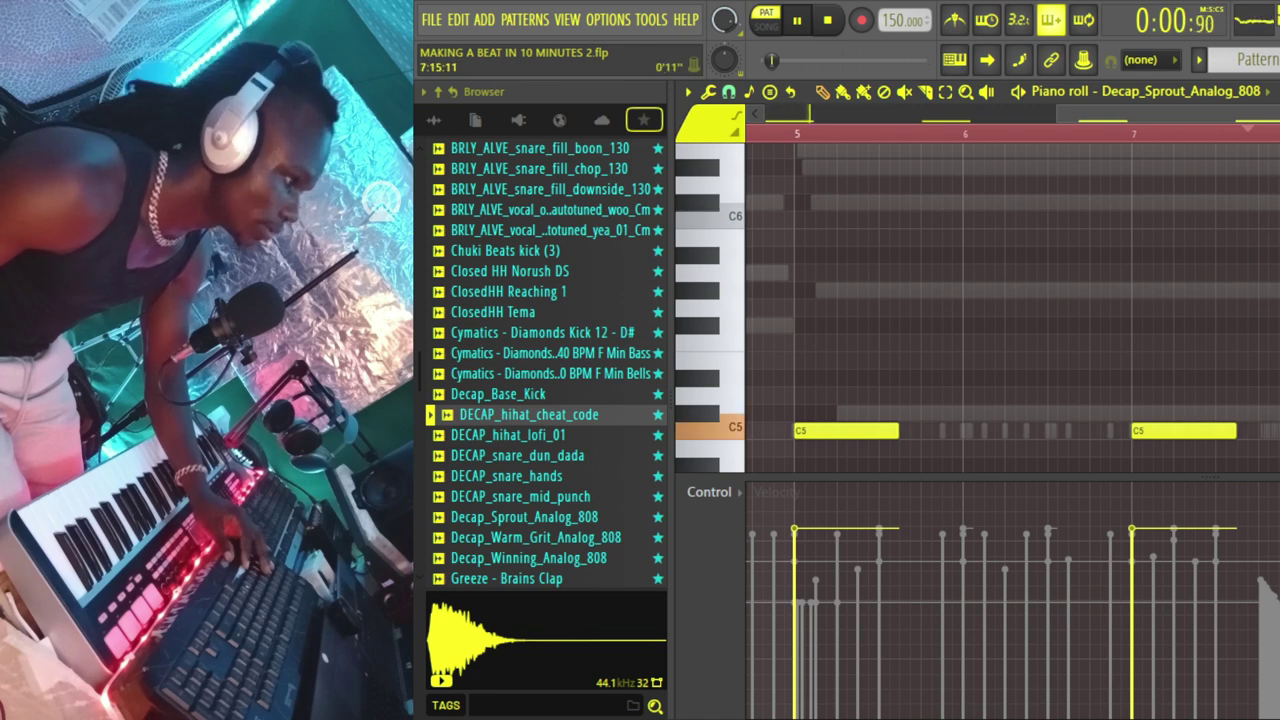
scroll(1000, 300, down, 2)
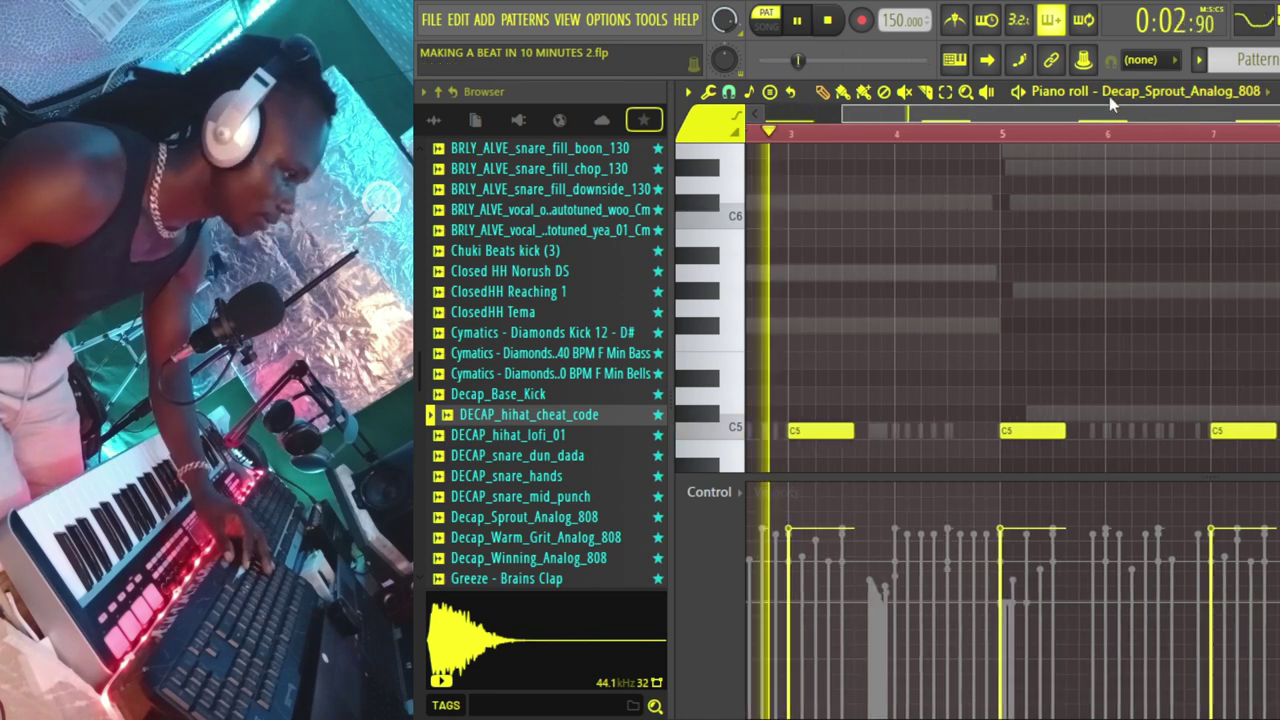
scroll(1066, 202, down, 1)
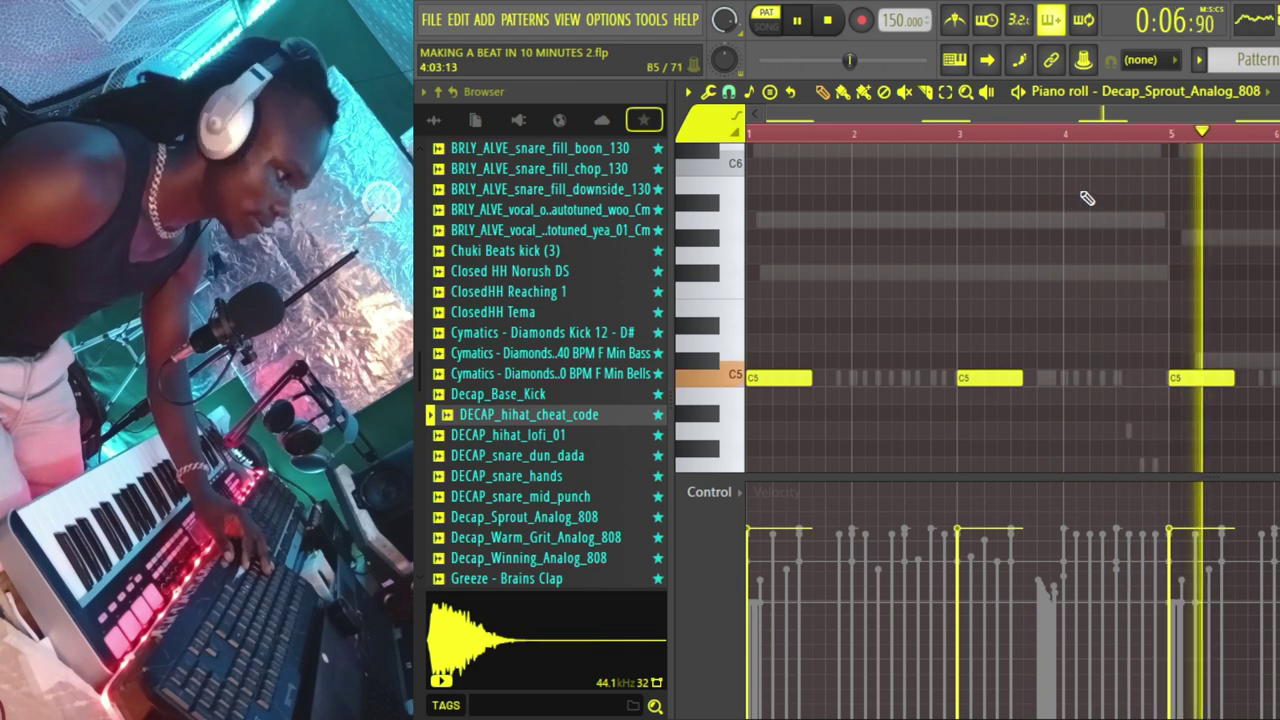
scroll(1066, 202, down, 1)
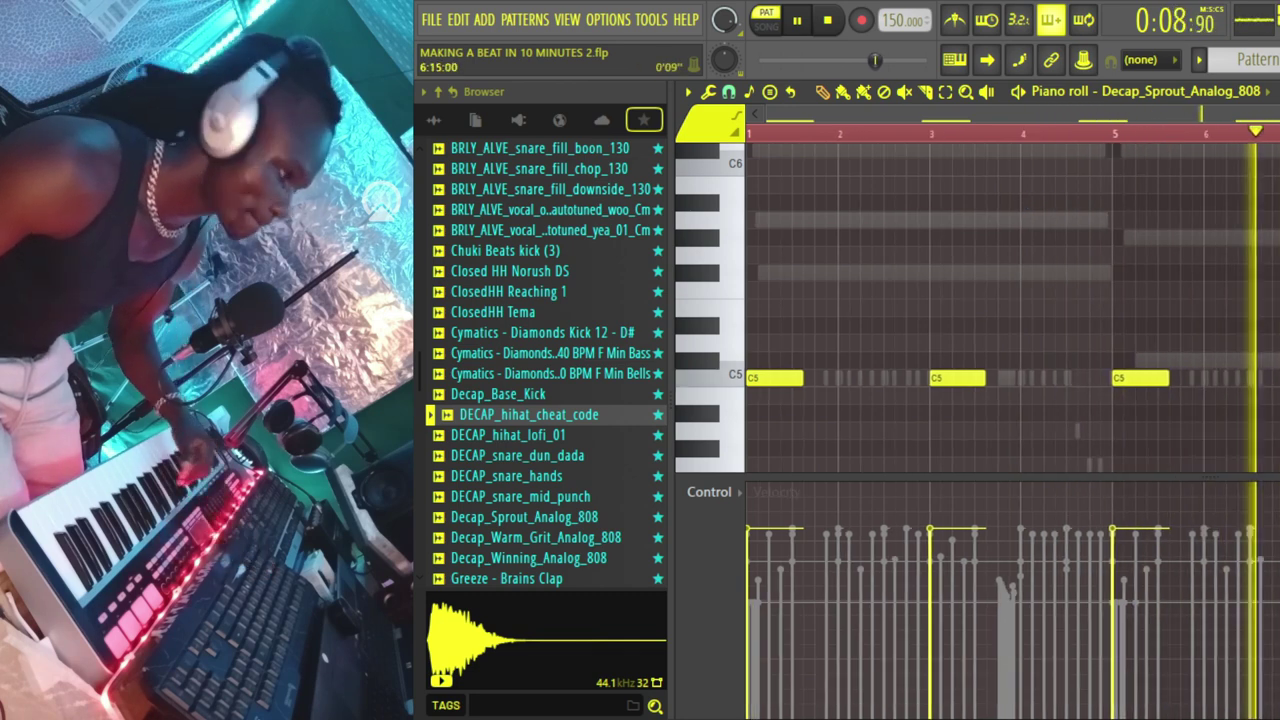
scroll(1010, 300, down, 1)
scroll(1010, 300, up, 1)
scroll(1010, 300, down, 1)
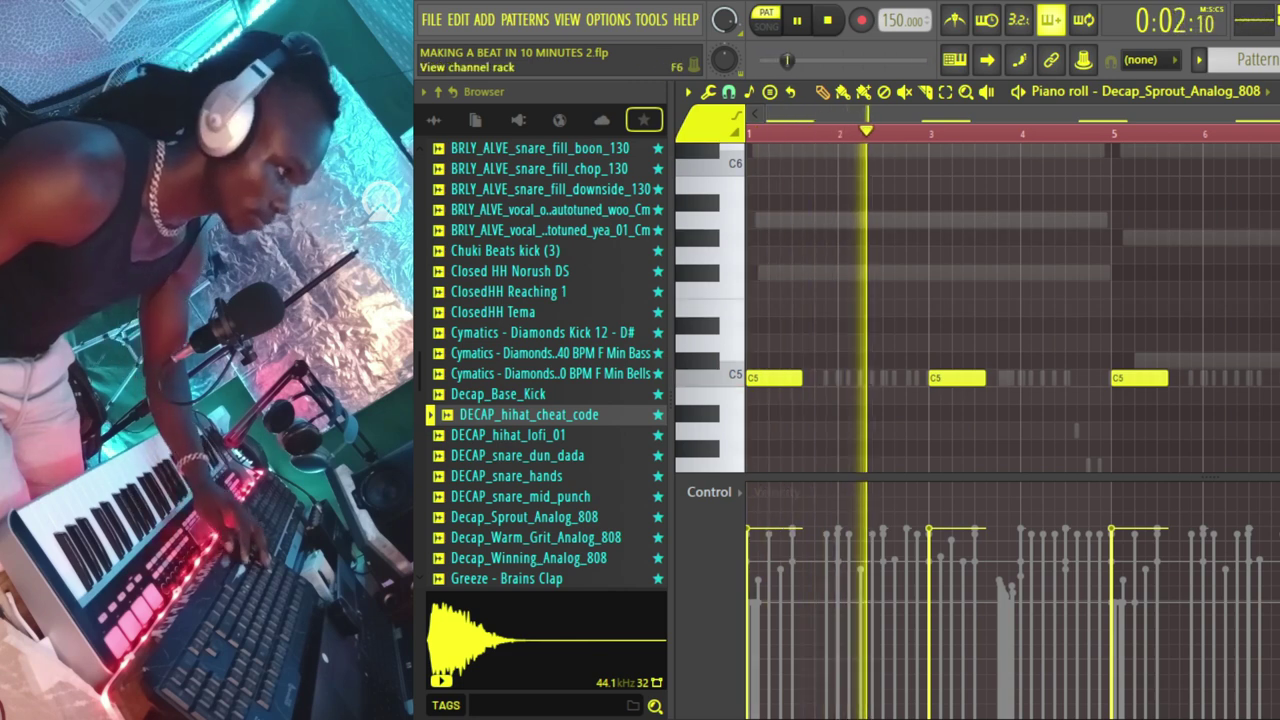
- Open the Decap_Base_Kick piano roll, add two-step C5 notes on beat 2 of bar 1 and beat 4 of bar 3, and play back
key(F6)
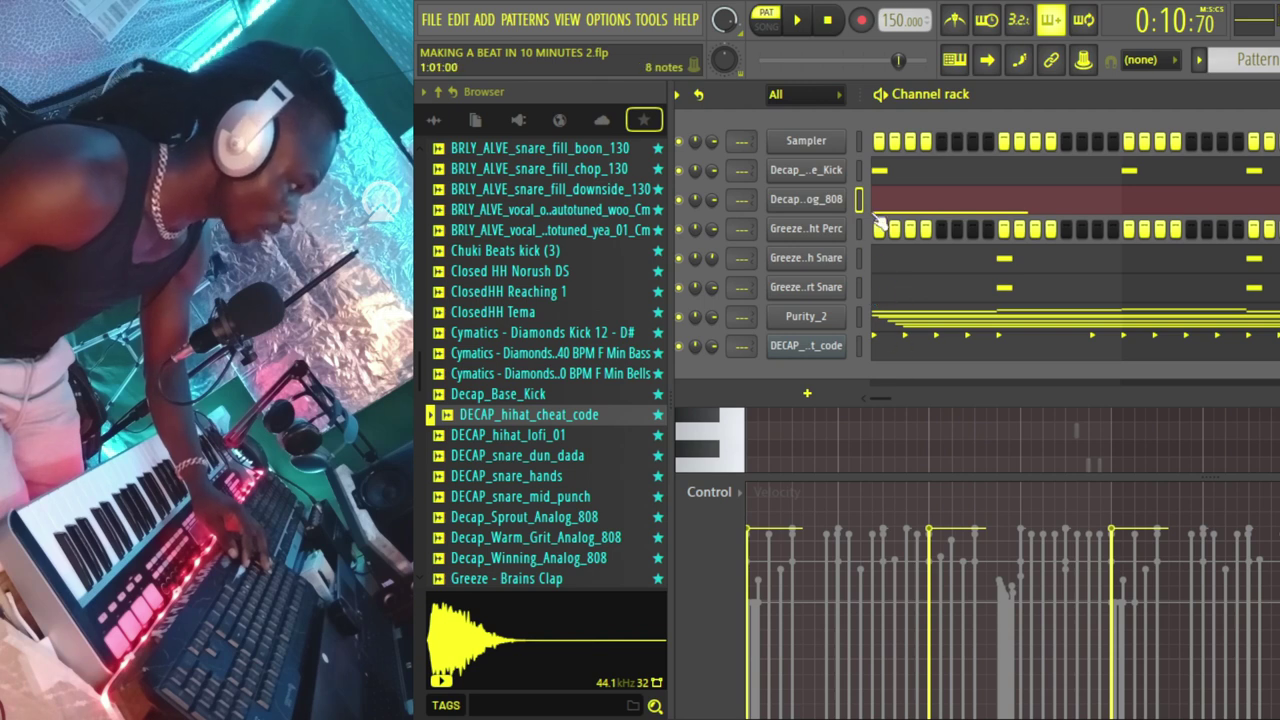
click(913, 173)
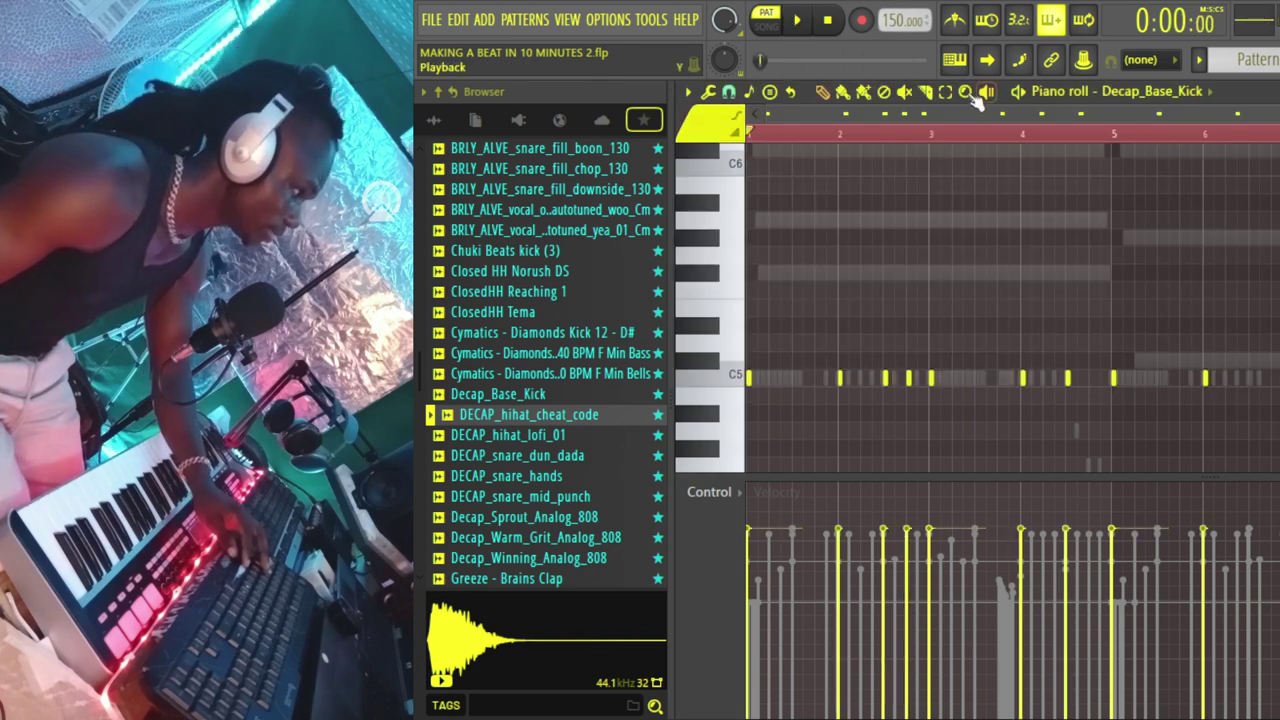
scroll(870, 148, up, 2)
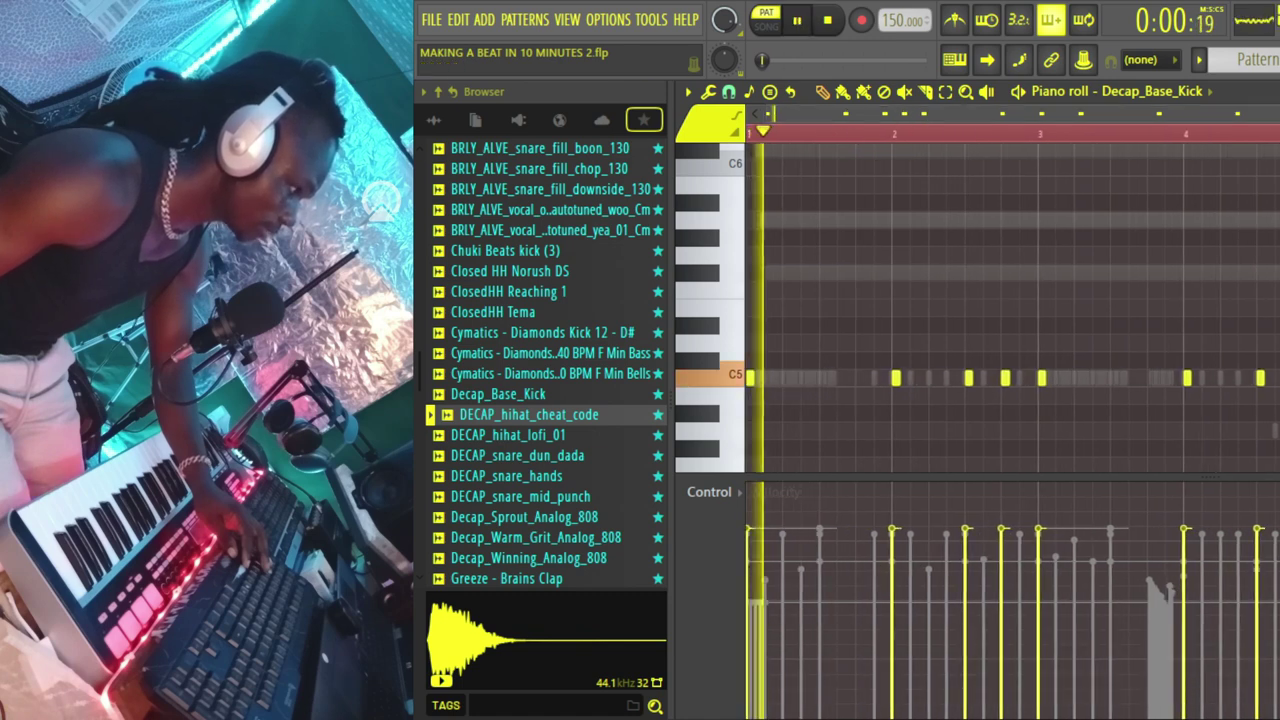
drag(818, 378, 805, 378)
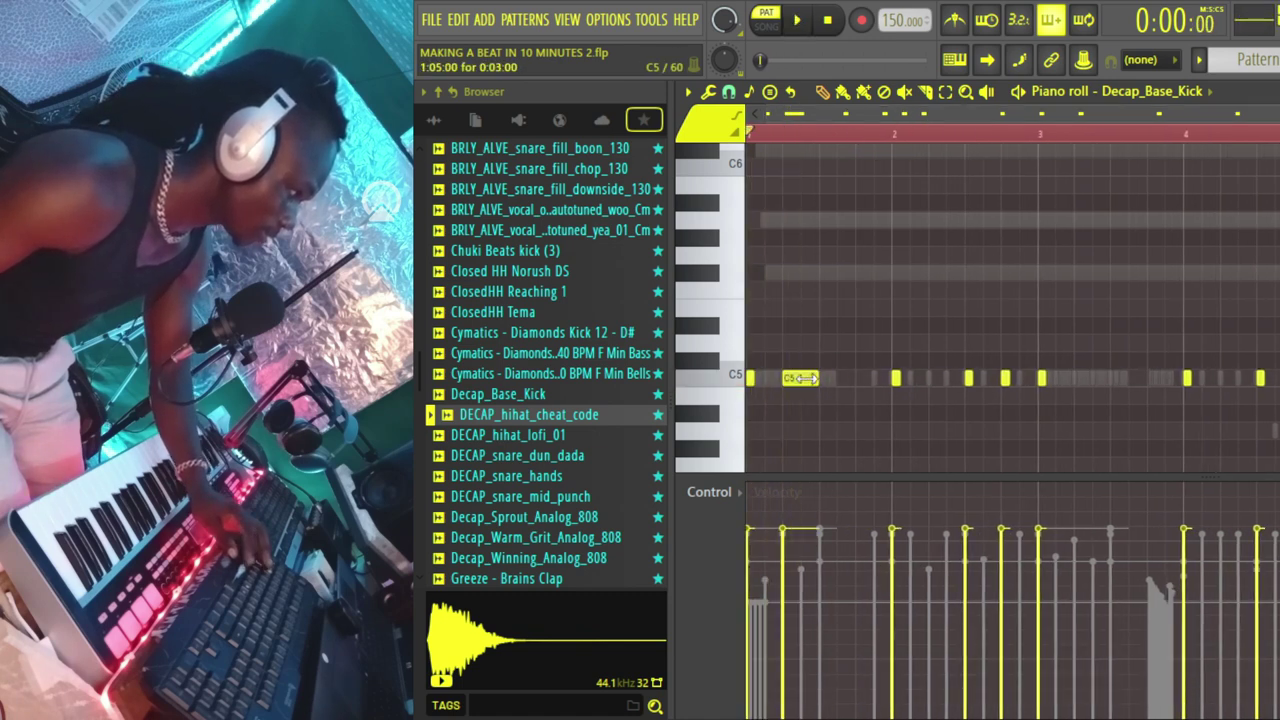
click(920, 380)
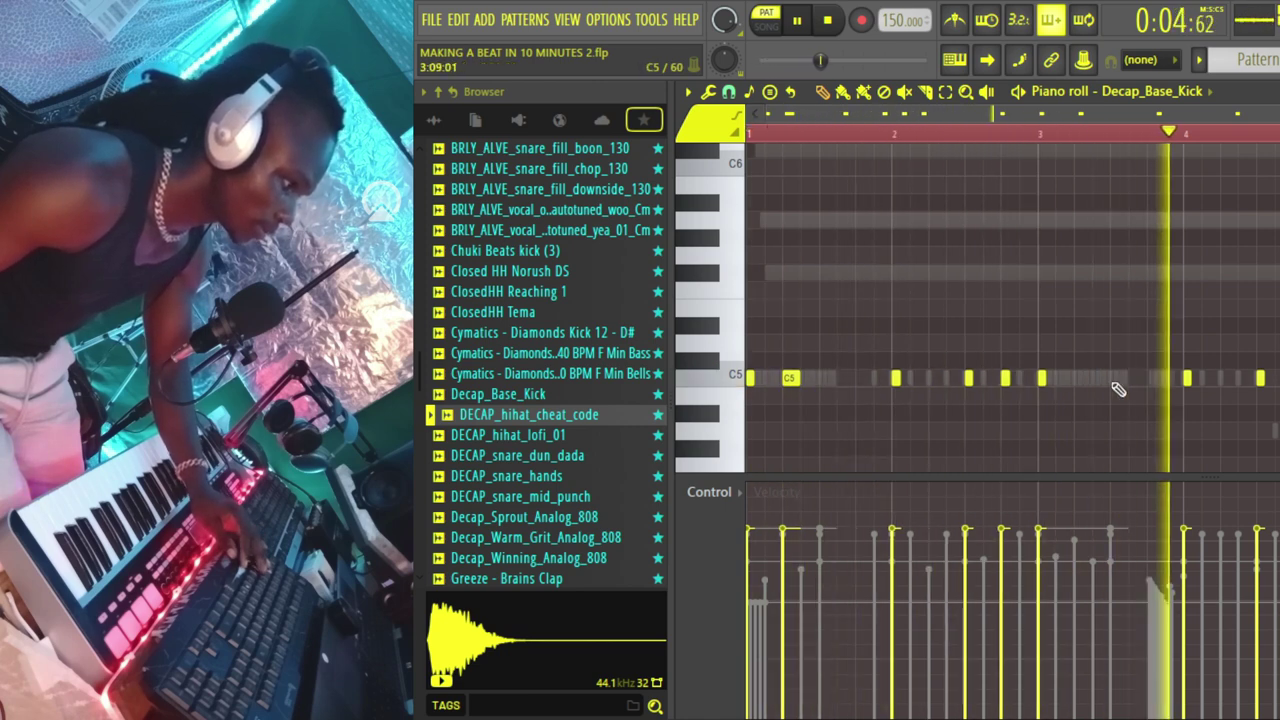
click(1155, 378)
click(1114, 137)
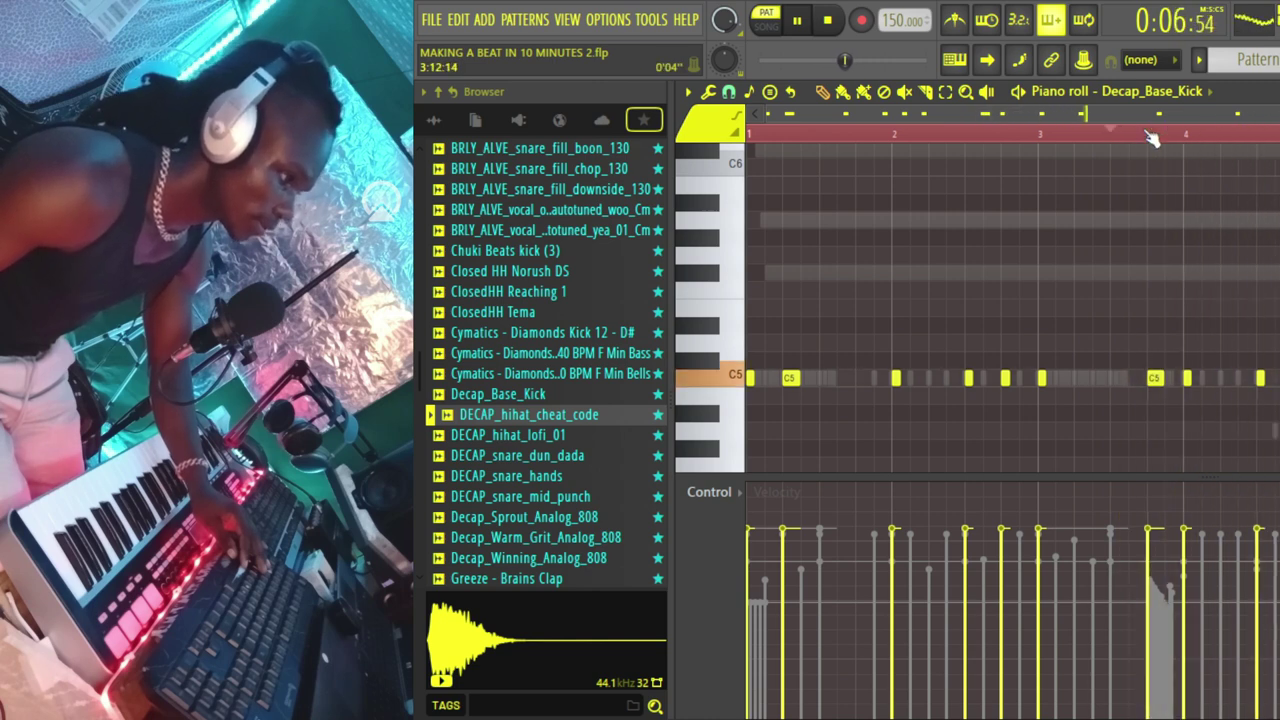
scroll(1151, 137, down, 2)
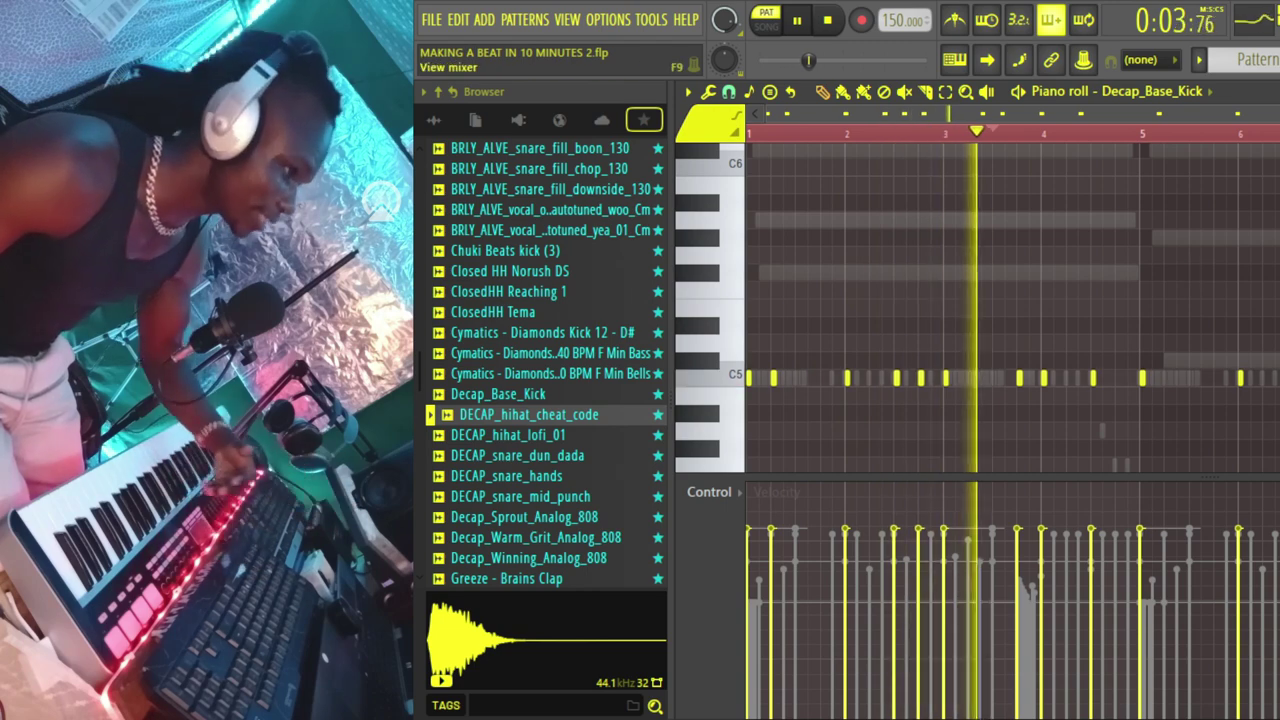
- Open the Greeze - Tight Perc piano roll and place short C5 notes at the start of bars 2, 3, 4 and 5
key(F6)
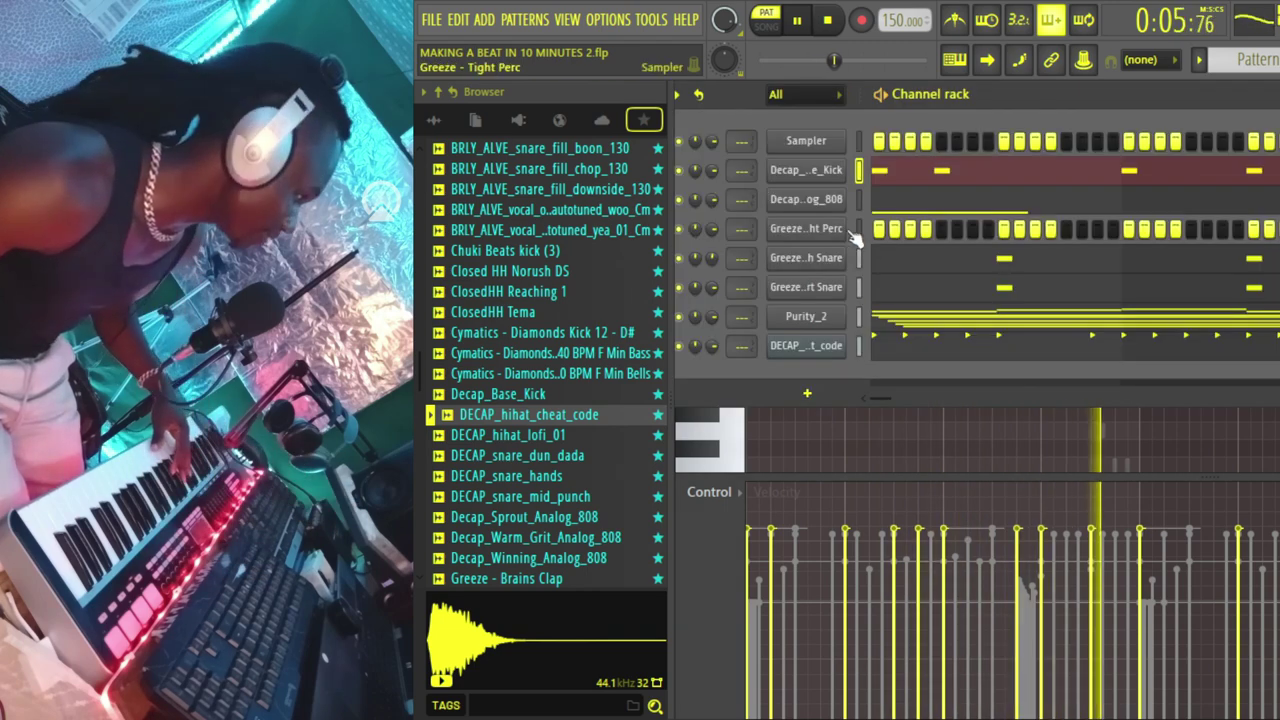
click(858, 229)
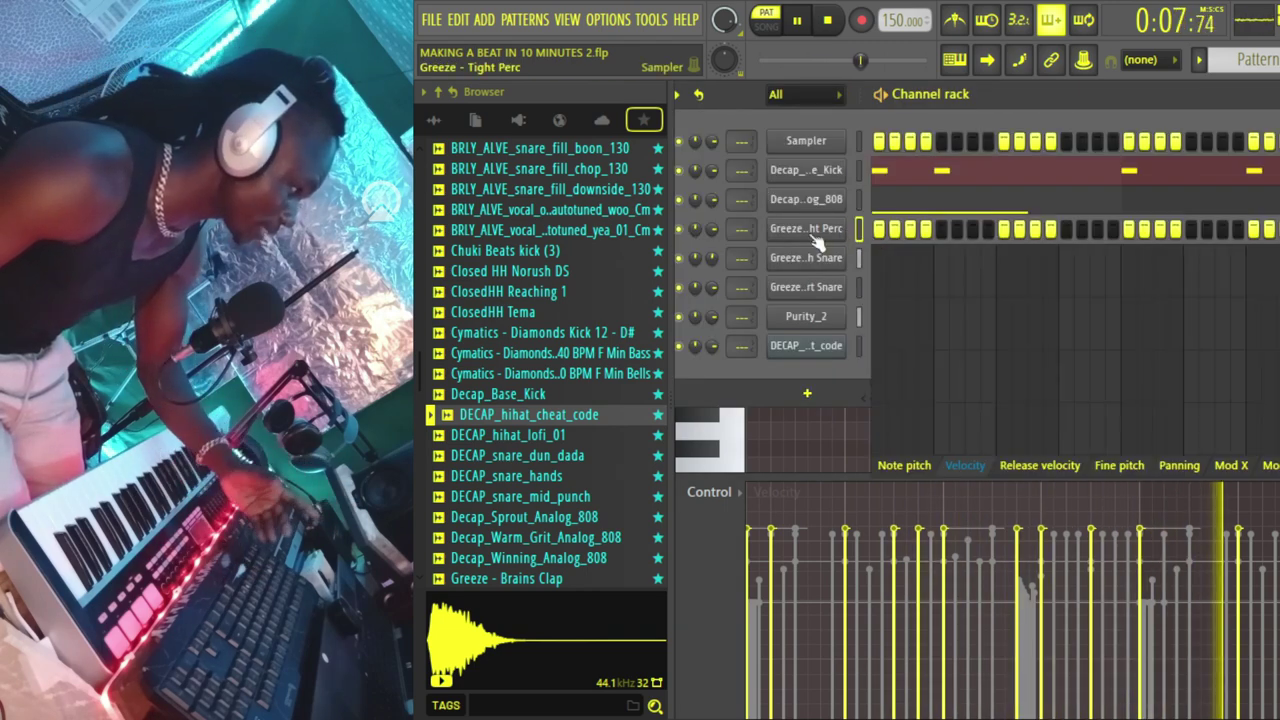
key(F7)
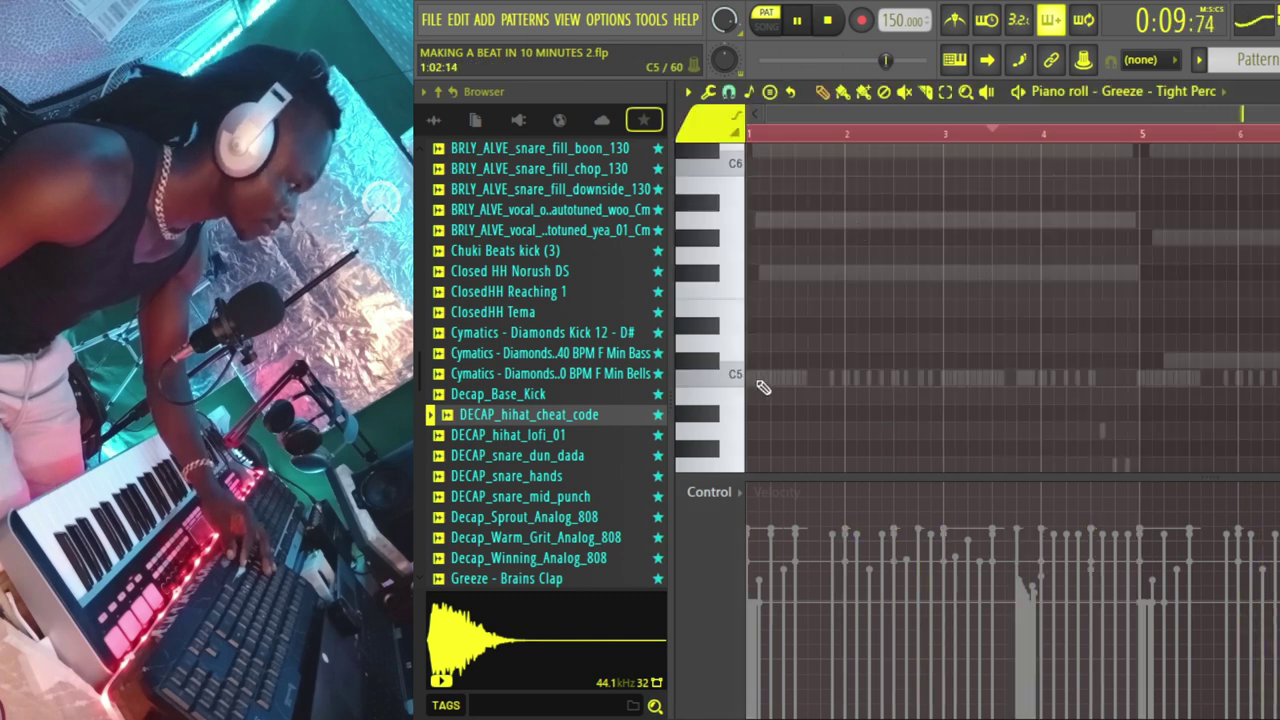
key(space)
click(845, 378)
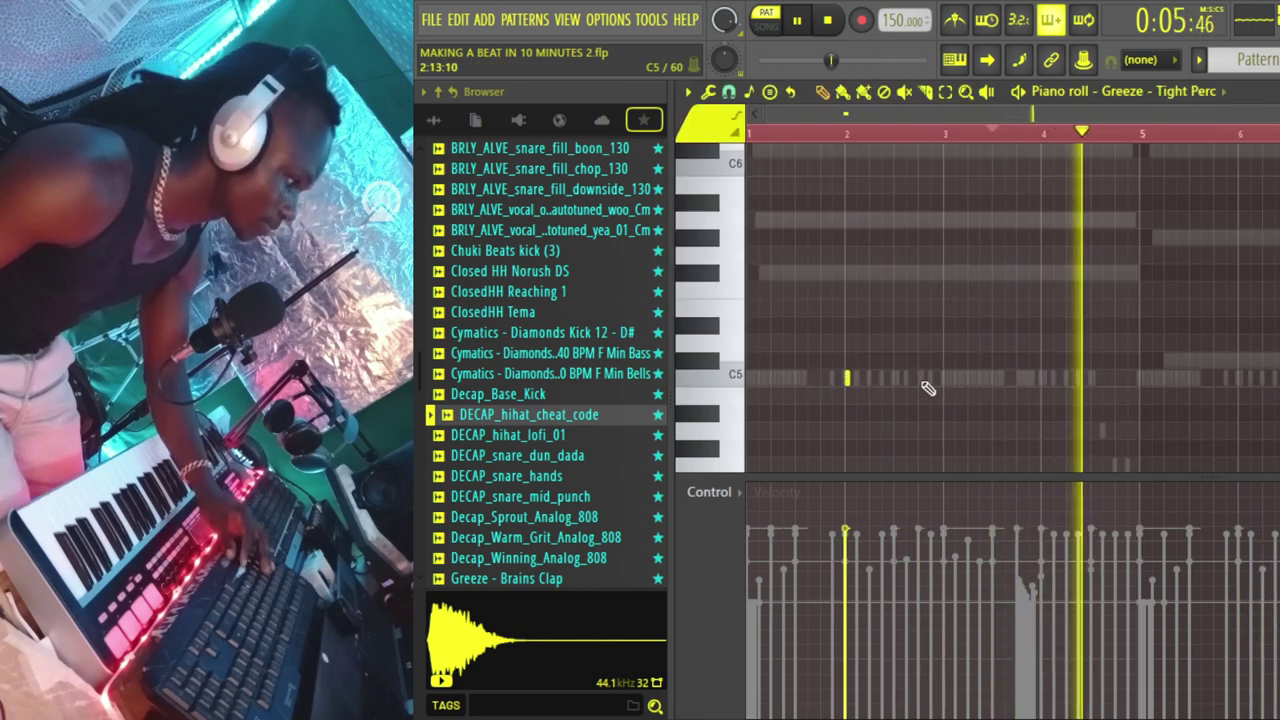
click(945, 378)
click(1043, 378)
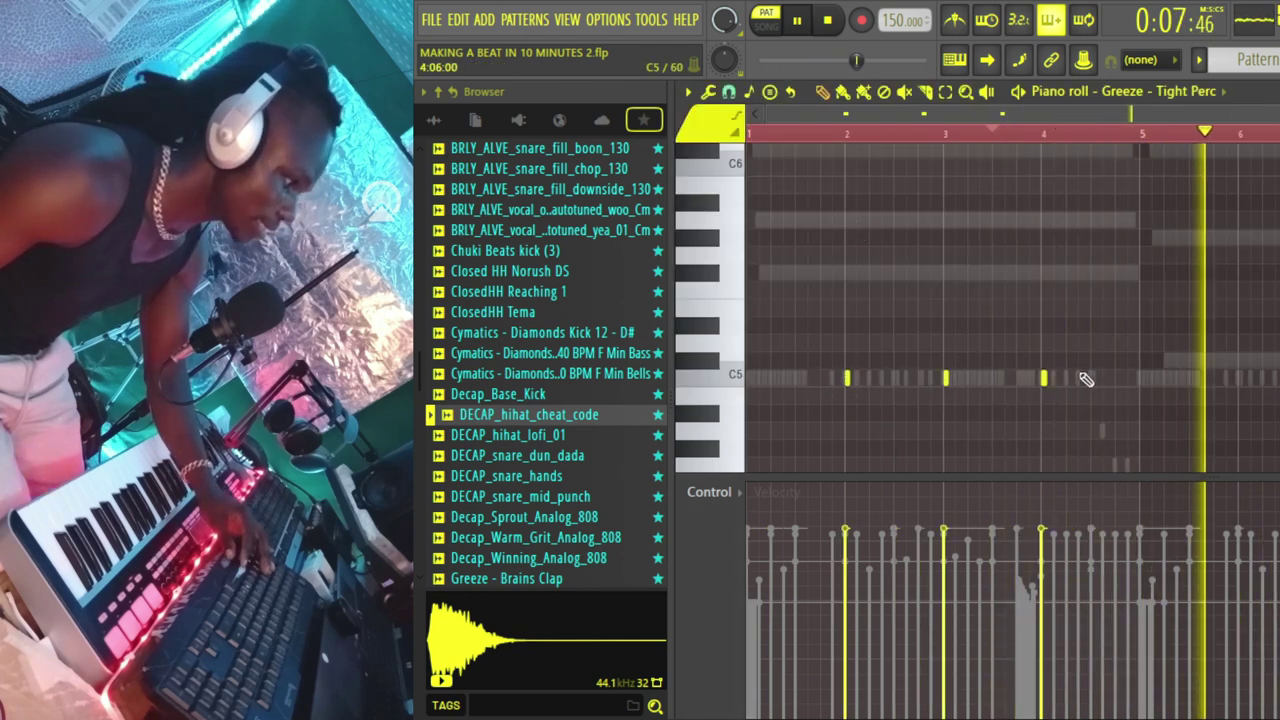
click(1140, 378)
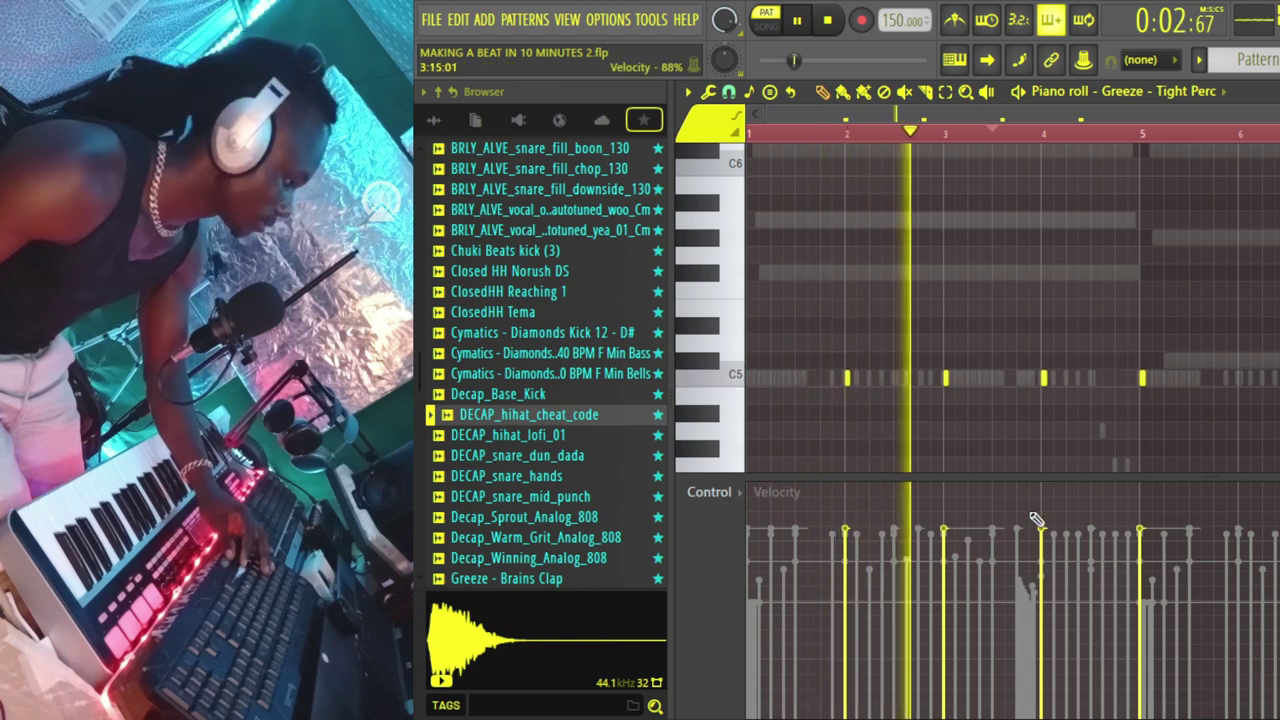
- Lower the velocity of all four Tight Perc notes together
key(ctrl+a)
drag(944, 530, 963, 623)
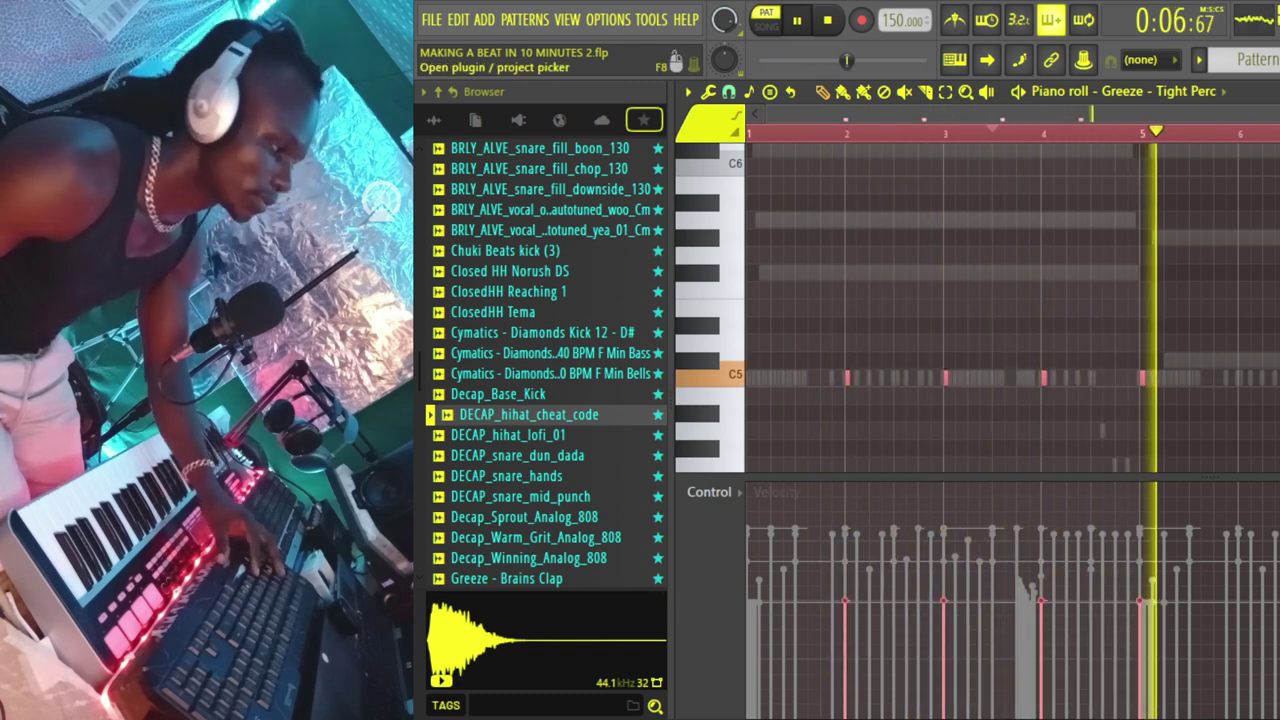
scroll(1000, 300, down, 2)
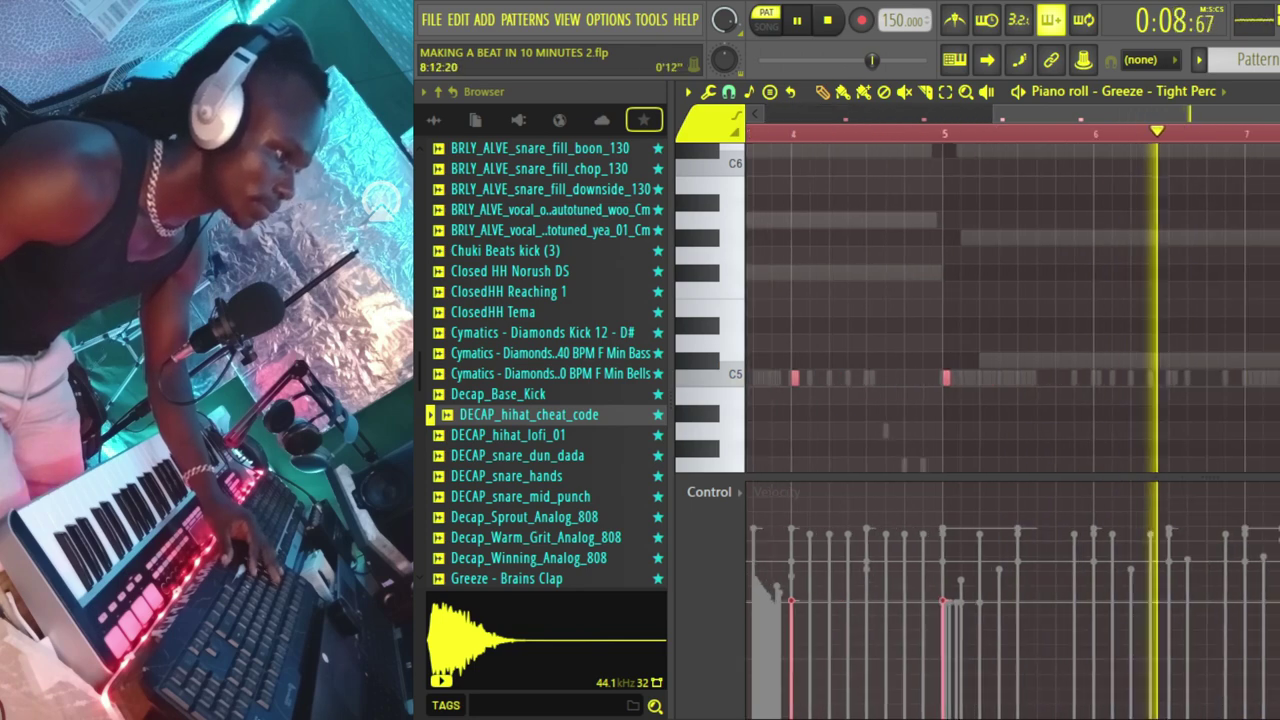
- Audition the [KB] - Fx [ bell ] sample from the favourites and add it to the channel rack as a new channel
key(F6)
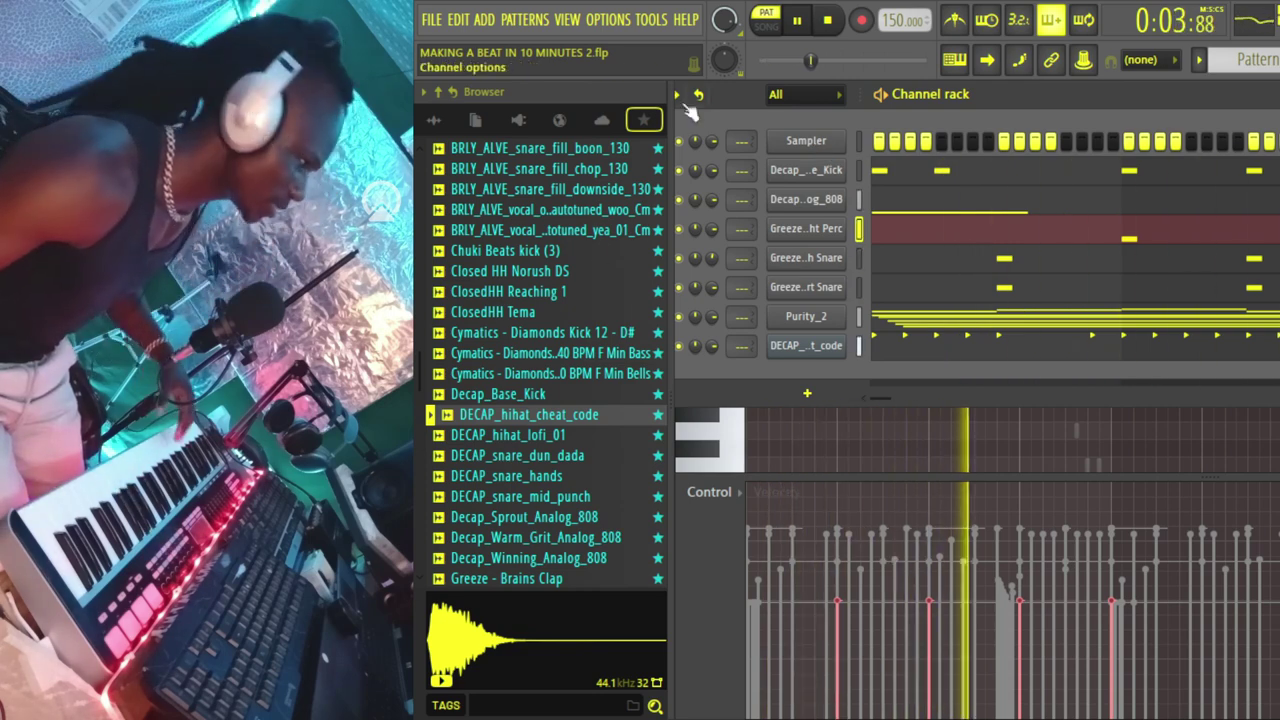
click(644, 119)
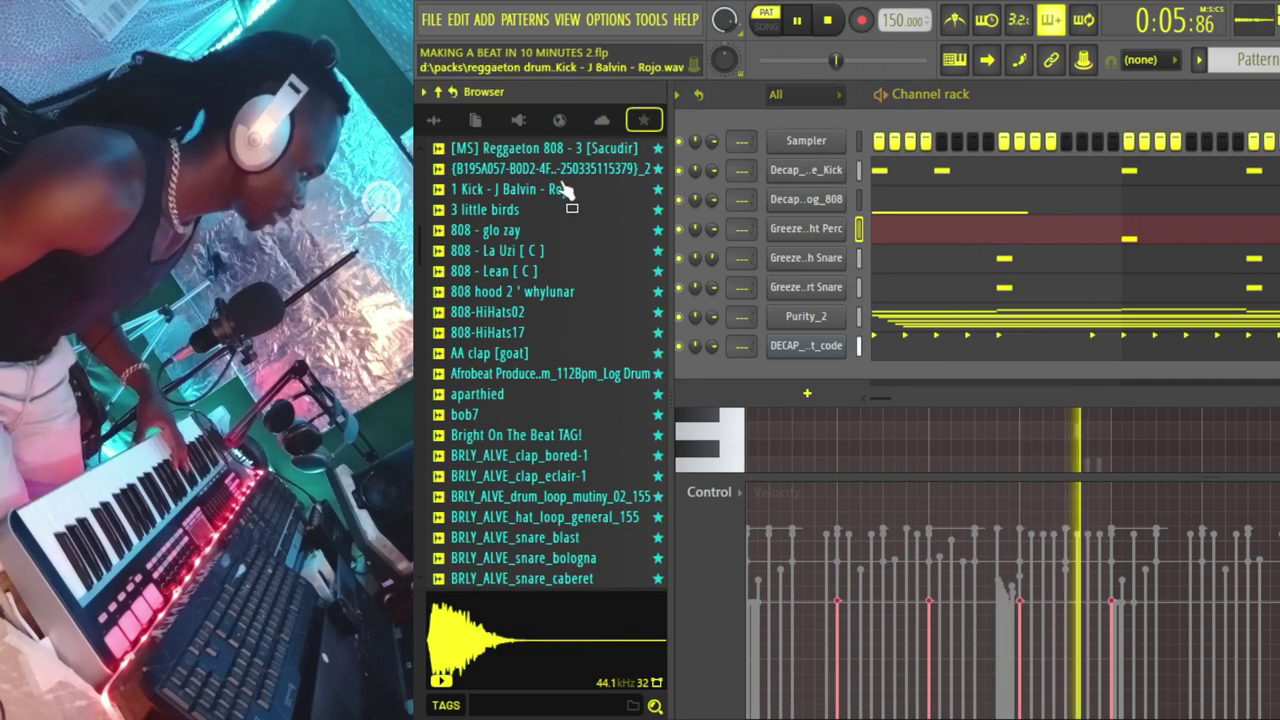
scroll(533, 220, up, 4)
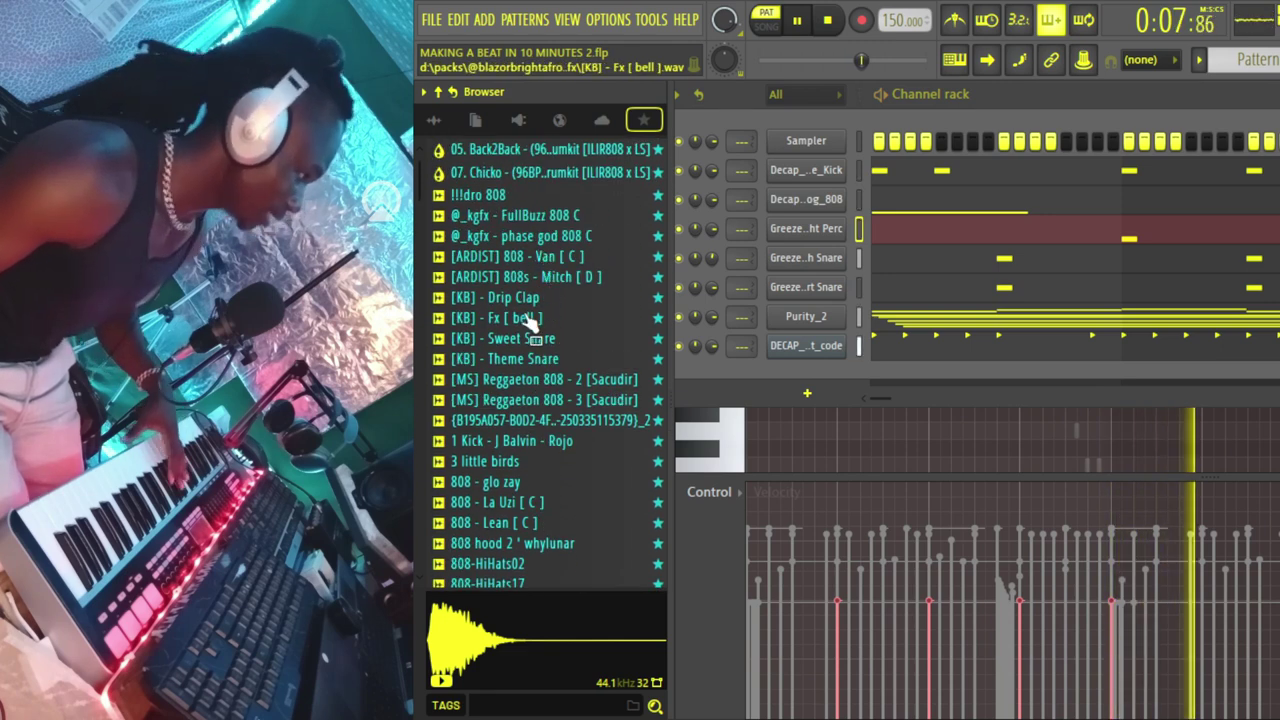
click(527, 325)
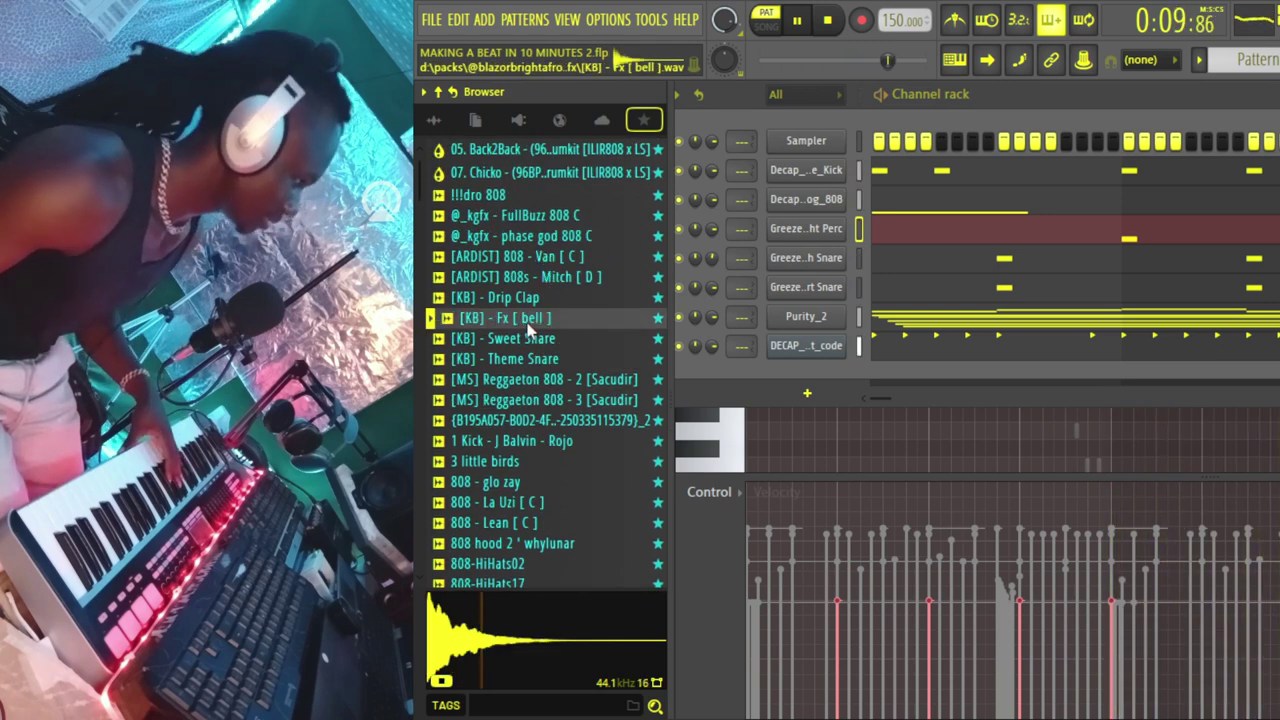
drag(640, 470, 1027, 370)
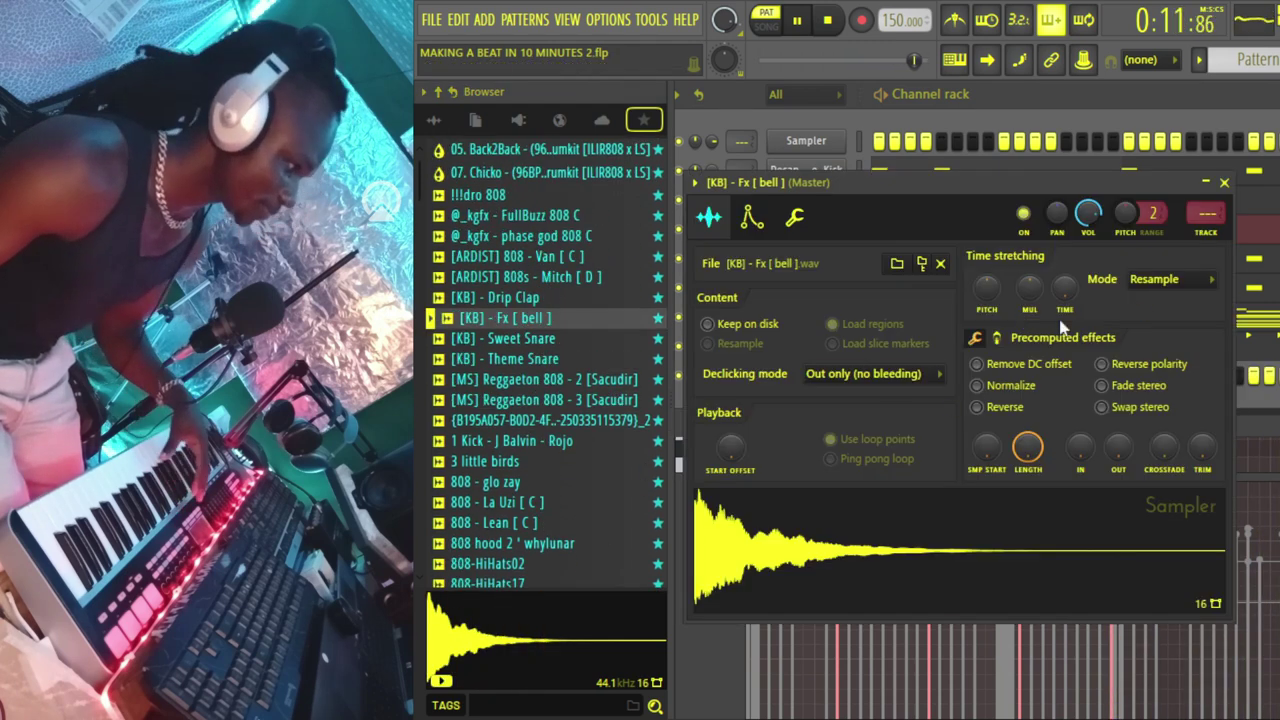
click(1225, 184)
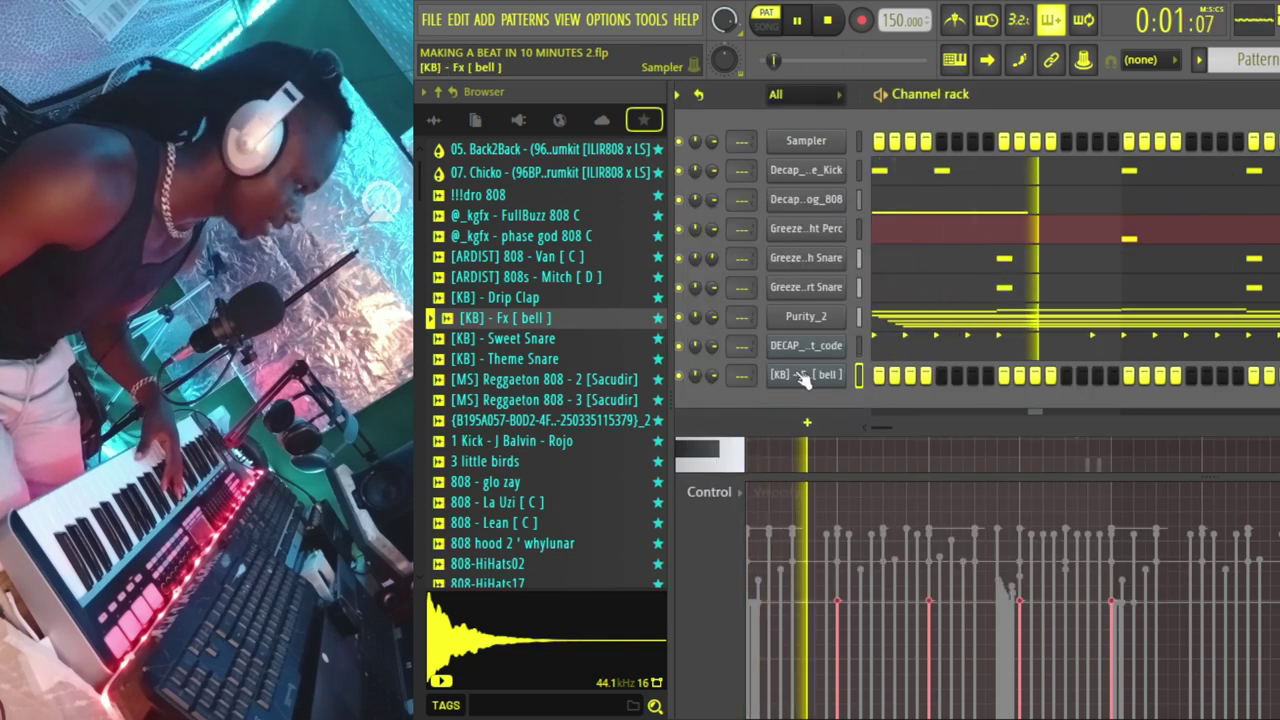
- Place a C5 note for the [KB] - Fx [ bell ] at the start of bar 5 and raise its velocity slightly
key(F7)
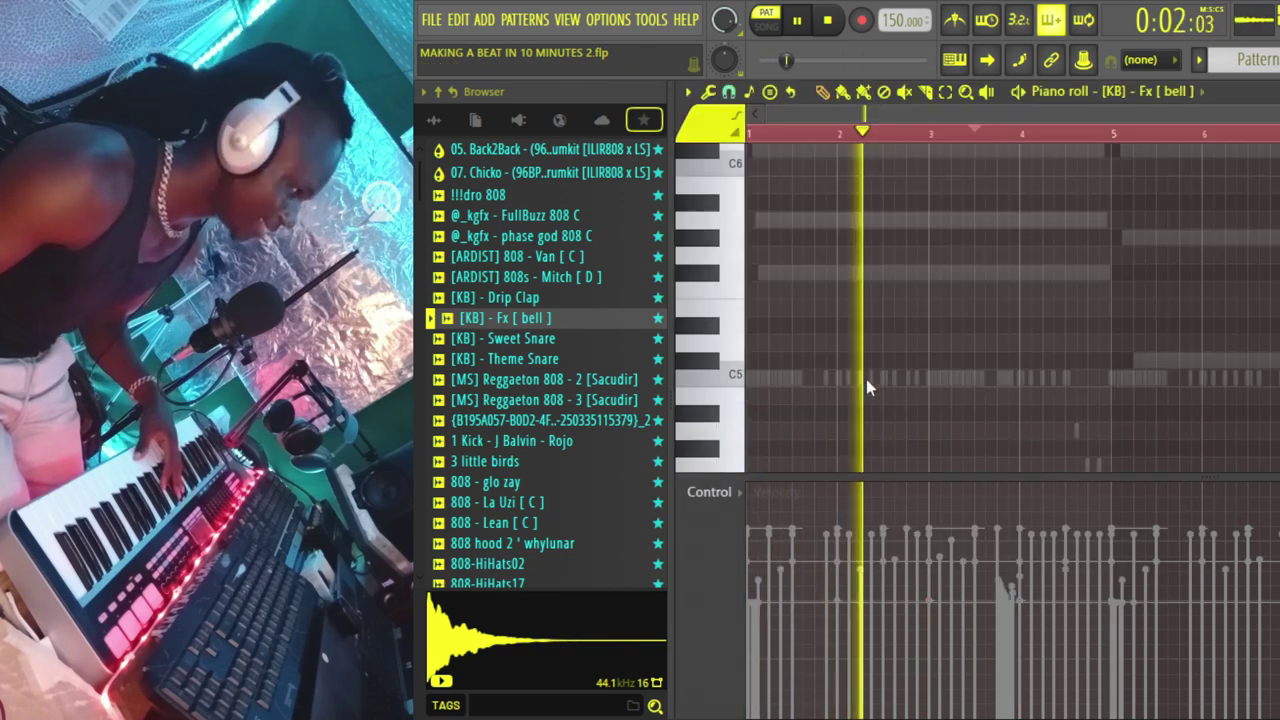
click(1114, 379)
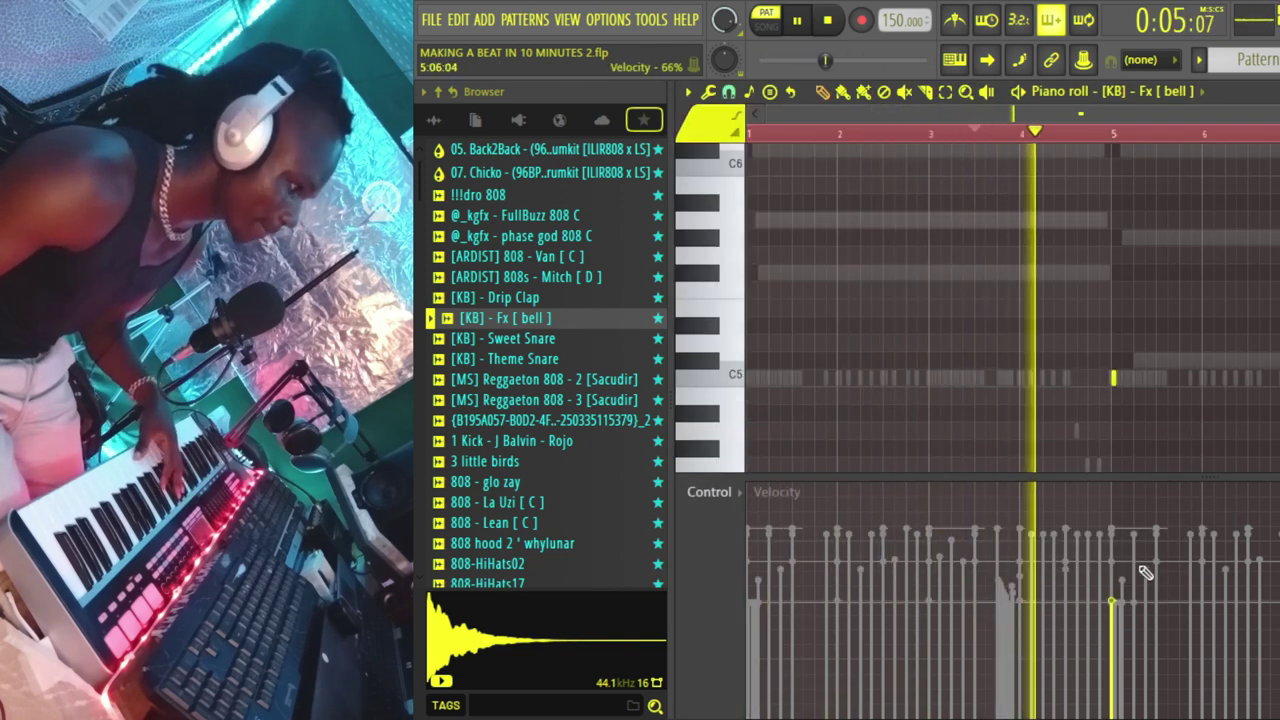
drag(1110, 588, 1112, 578)
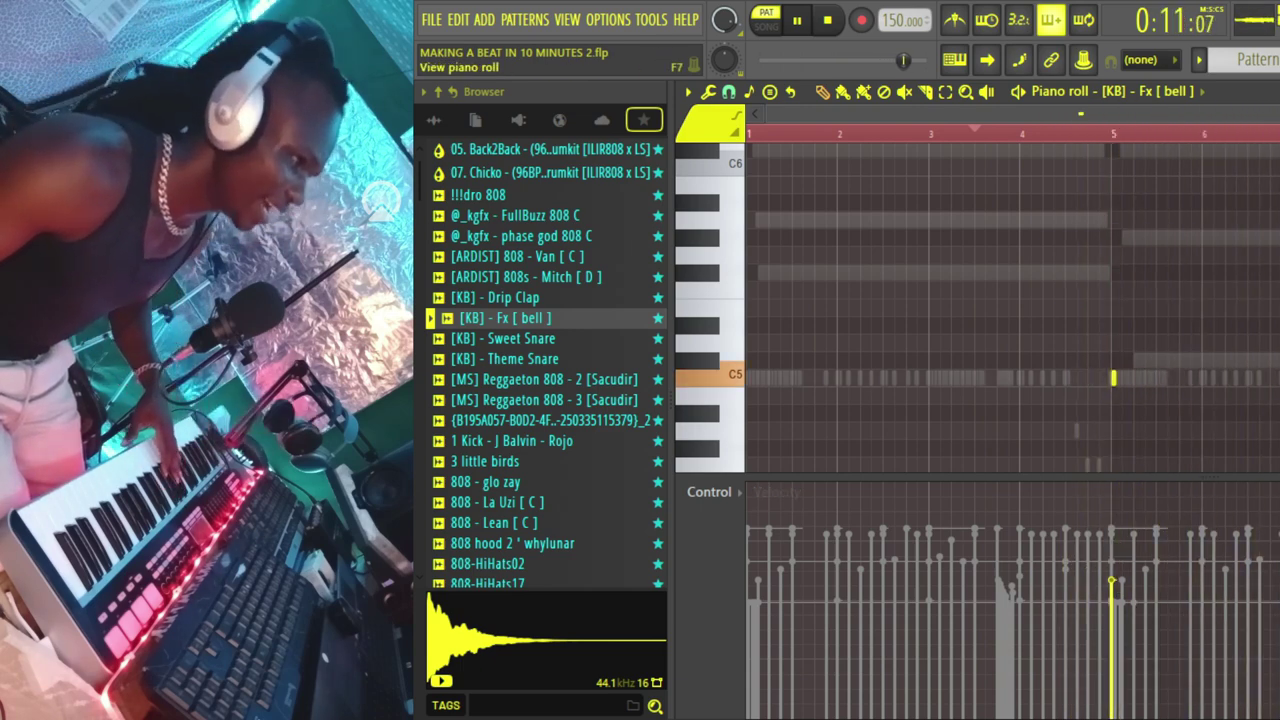
key(F6)
click(940, 352)
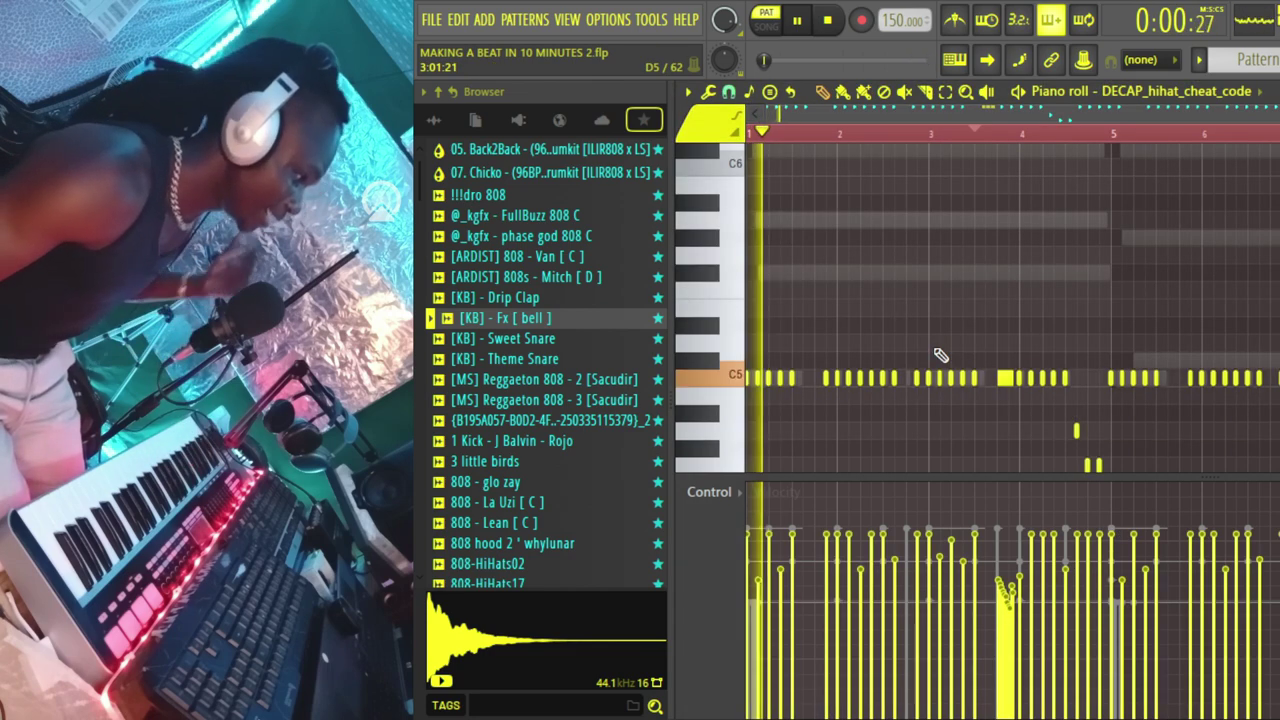
key(Escape)
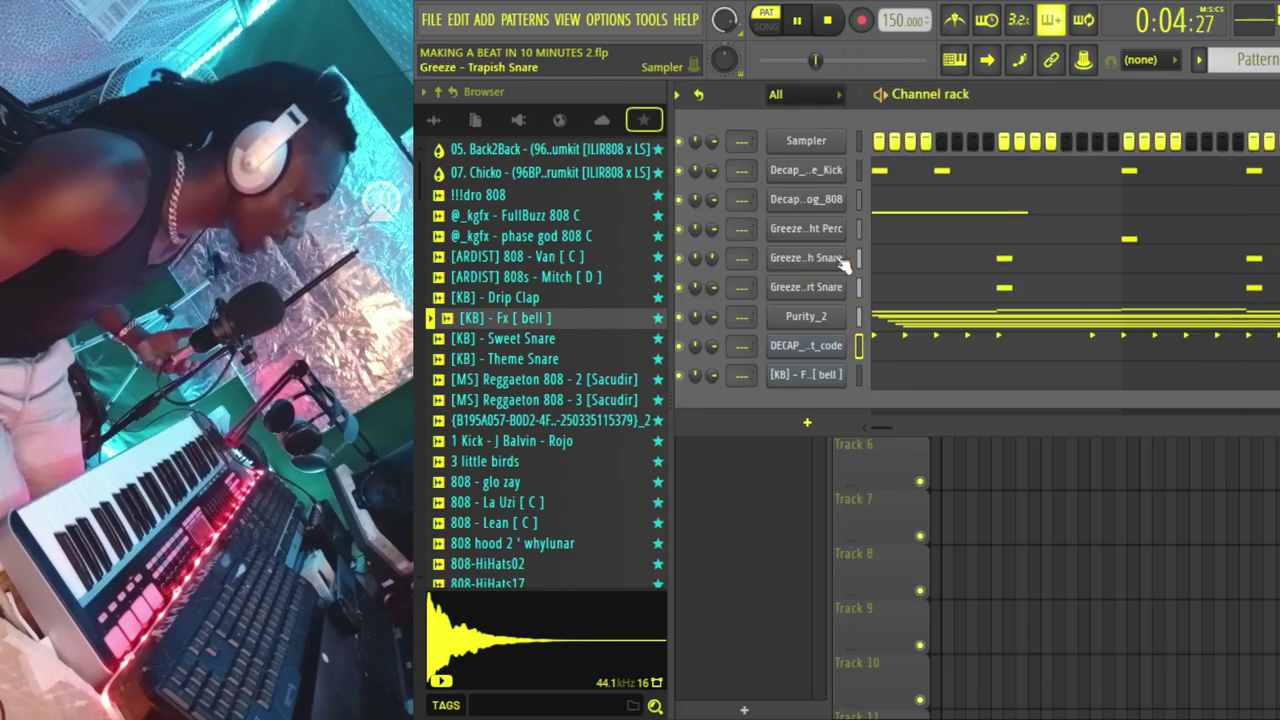
- Delete the Greeze - Tight Perc note at the start of bar 5 and play back from beat 4 of bar 3
click(914, 237)
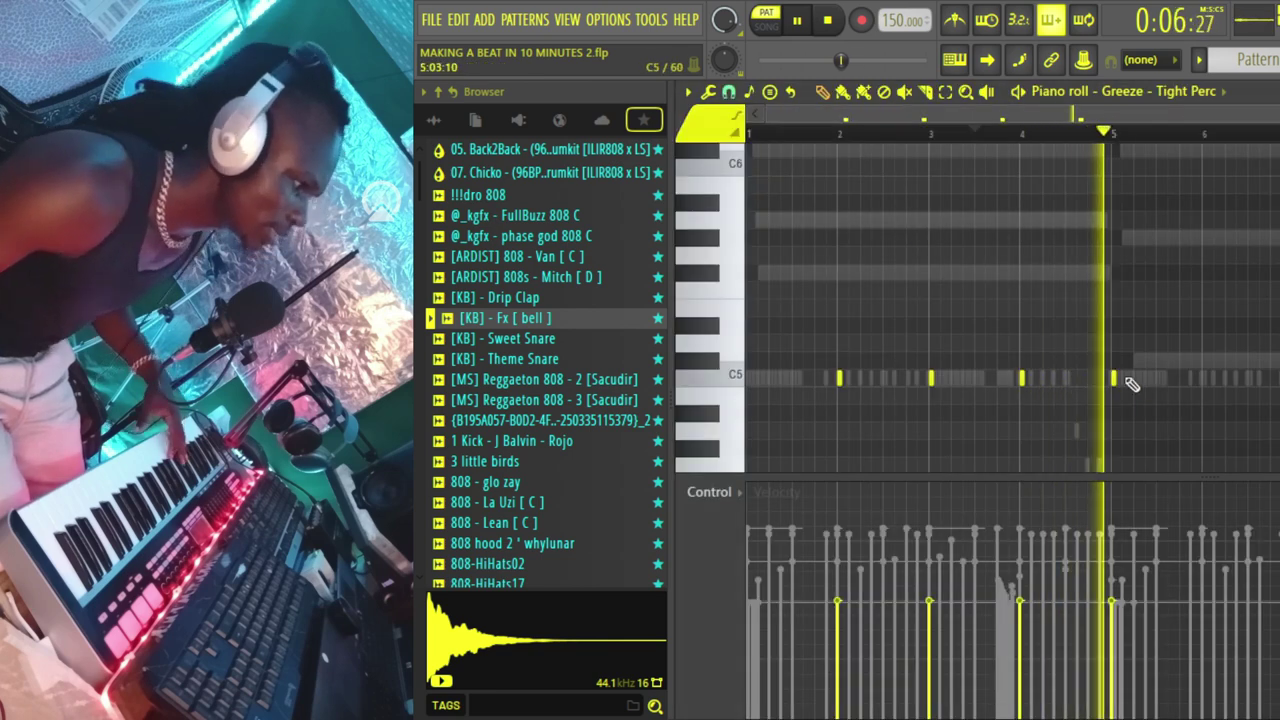
click(990, 132)
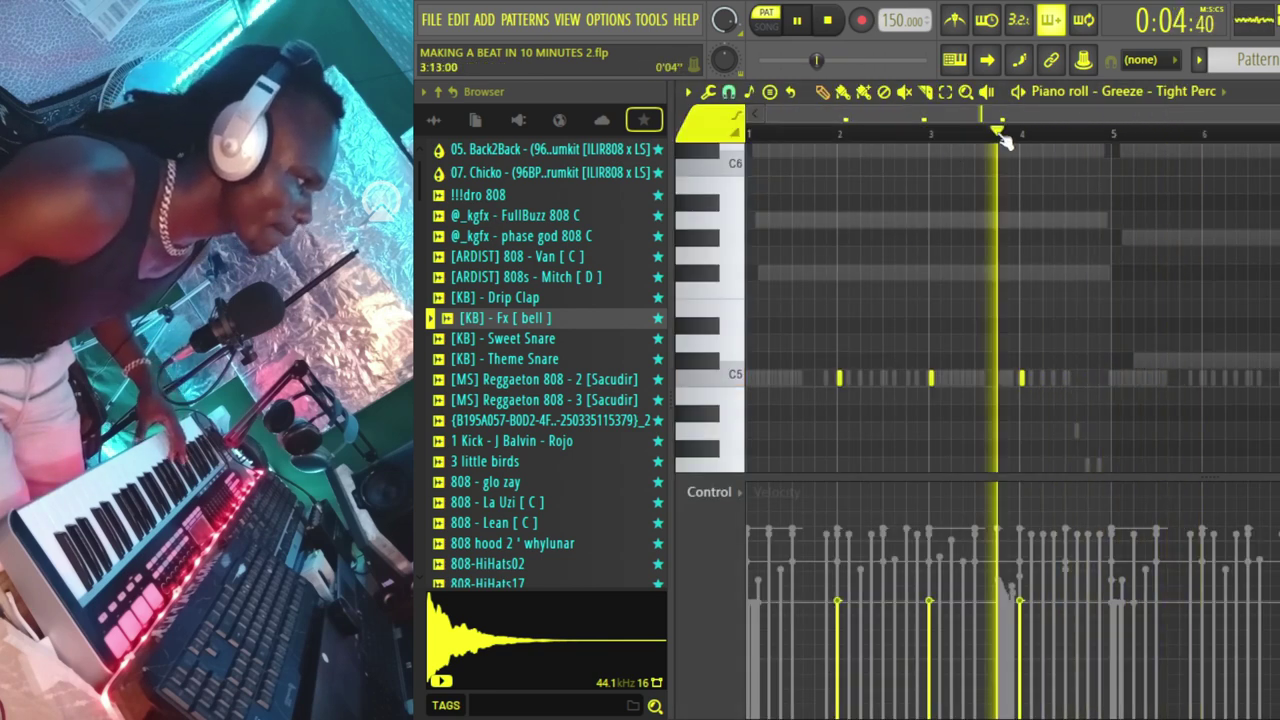